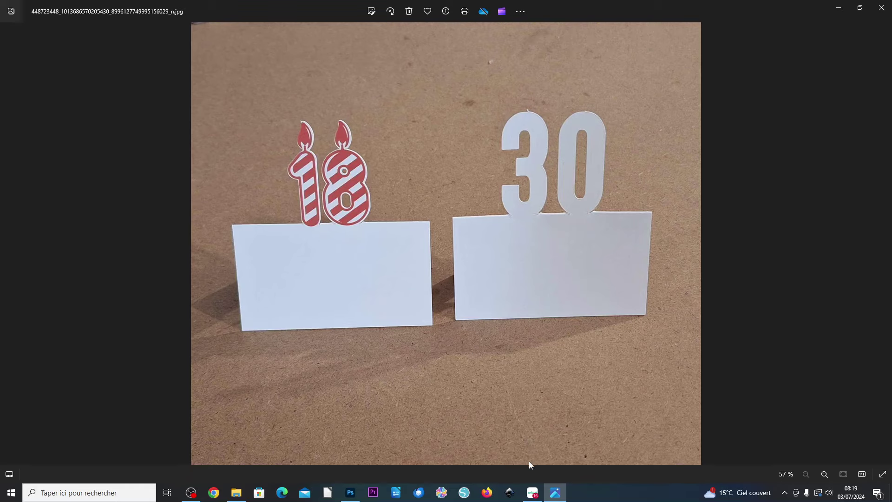
- Switch to Cricut Design Space and add a free square shape to the blank canvas
left_click(532, 492)
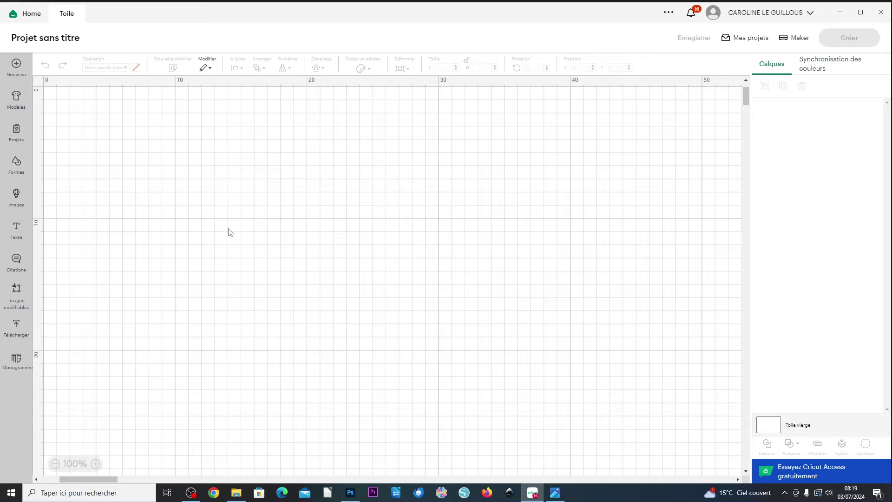
left_click(17, 166)
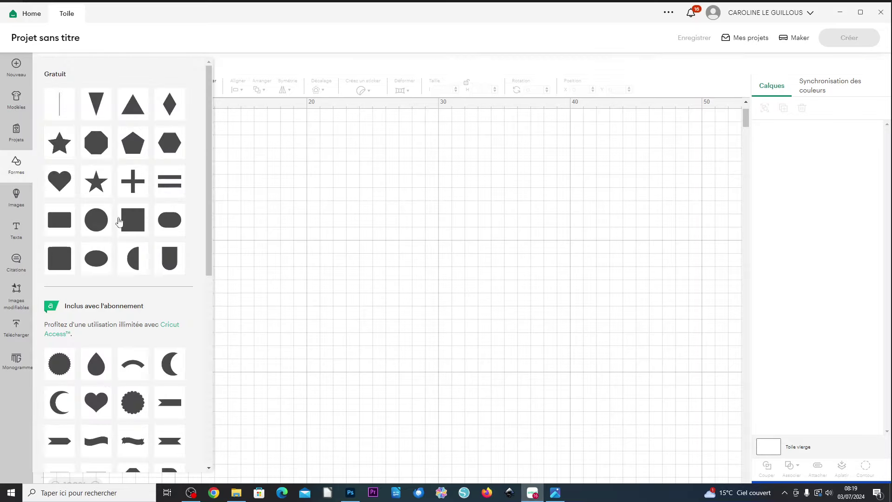
left_click(135, 224)
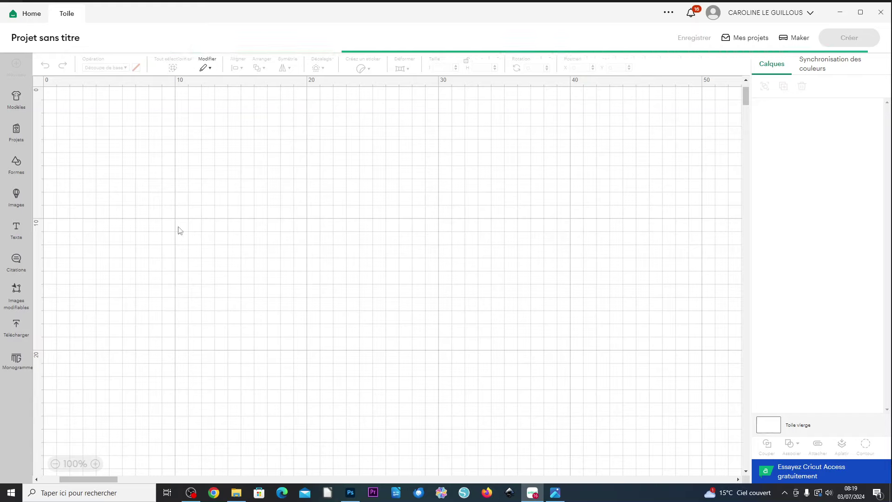
left_click_drag(119, 160, 336, 246)
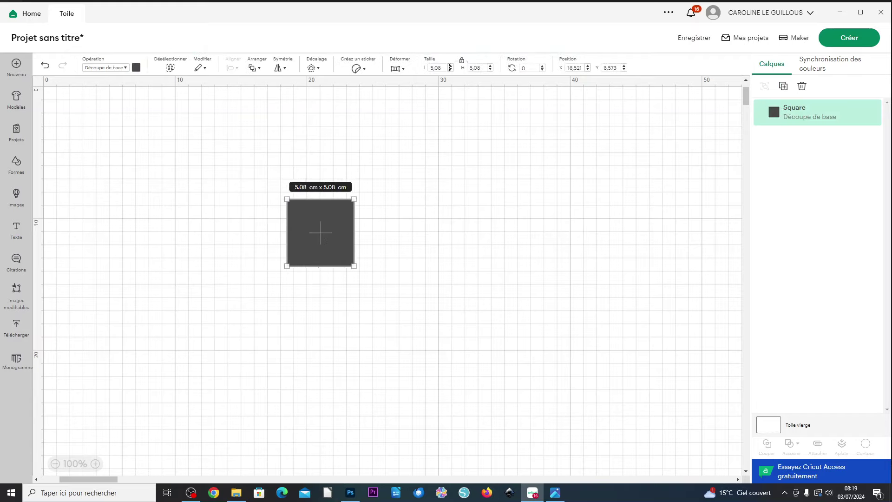
- Unlock the square's proportions and set its width to 8 cm and its height to 9 cm
left_click(461, 60)
left_click(440, 67)
type("8")
key("Tab")
type("9")
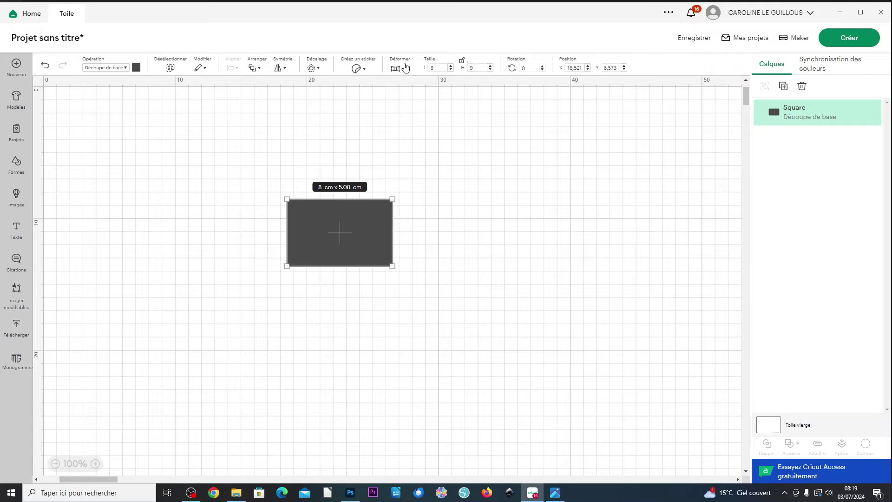
key("Return")
- Recolour the 8 x 9 cm rectangle light grey and move it to about X 8.7, Y 6.8 cm
left_click_drag(360, 265, 293, 259)
left_click(136, 68)
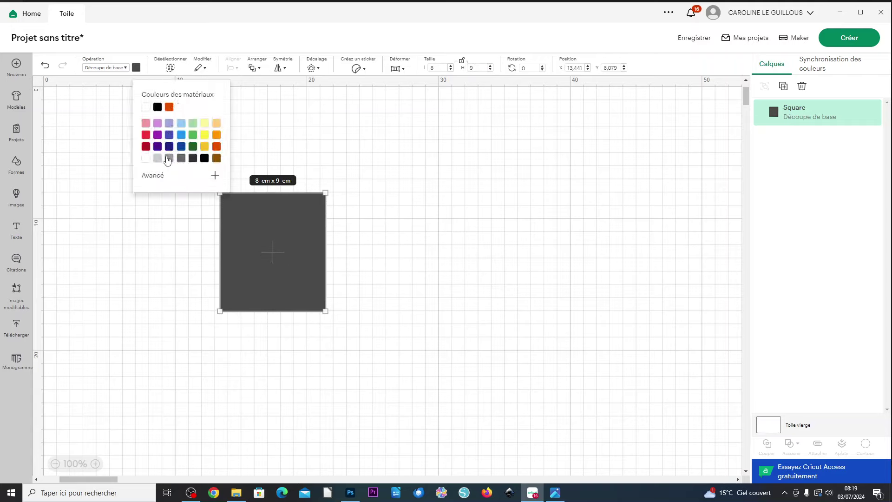
left_click(158, 159)
left_click(398, 282)
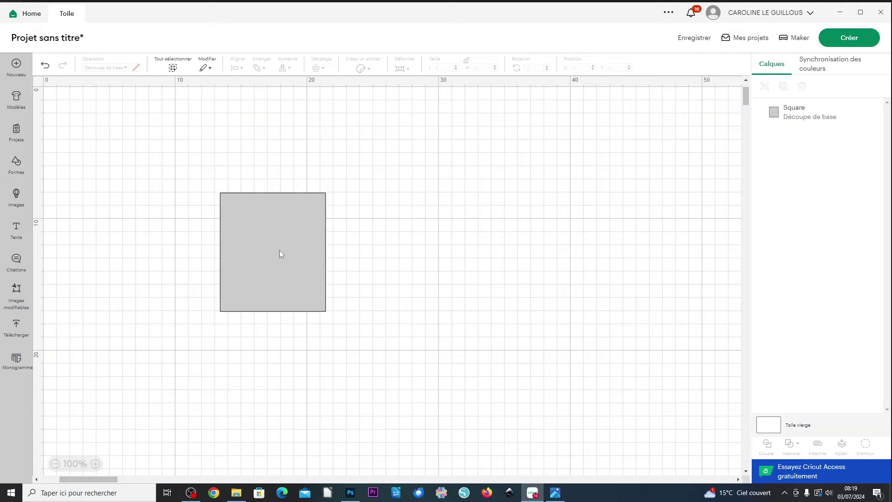
left_click_drag(279, 253, 243, 243)
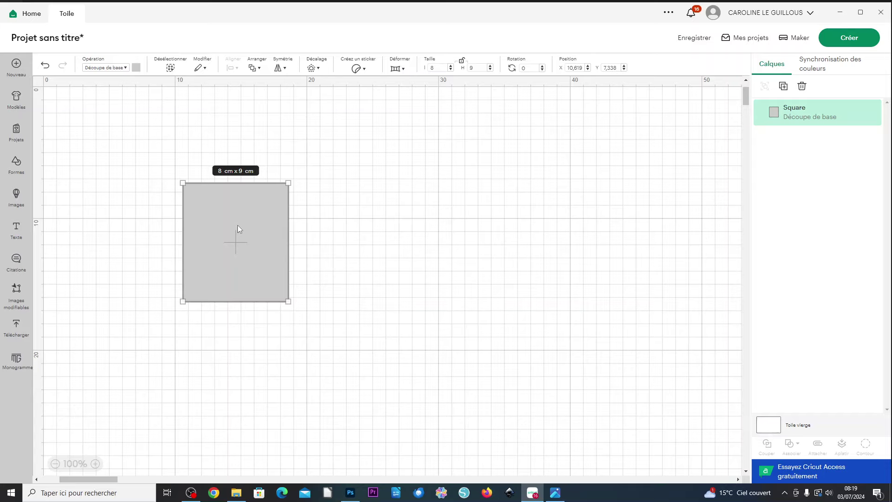
left_click_drag(270, 230, 245, 226)
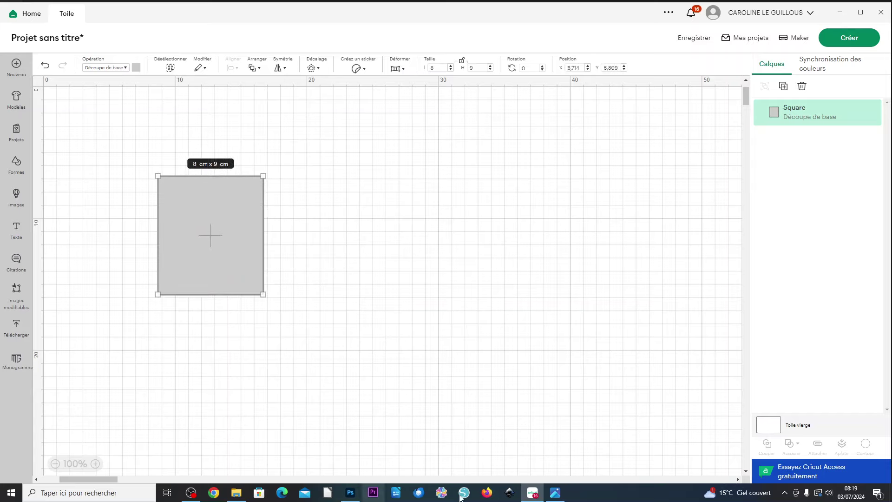
- Check the reference photo of the place cards, then add a score line beside the grey rectangle on the canvas
left_click(549, 496)
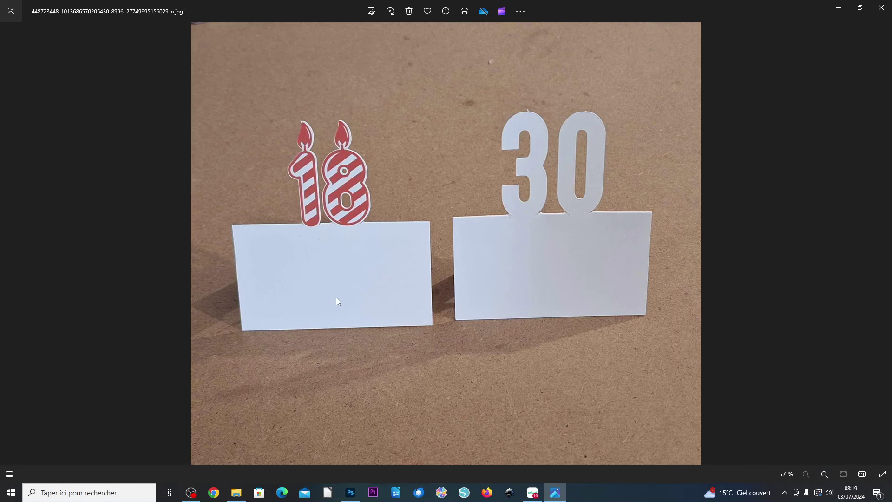
left_click(532, 492)
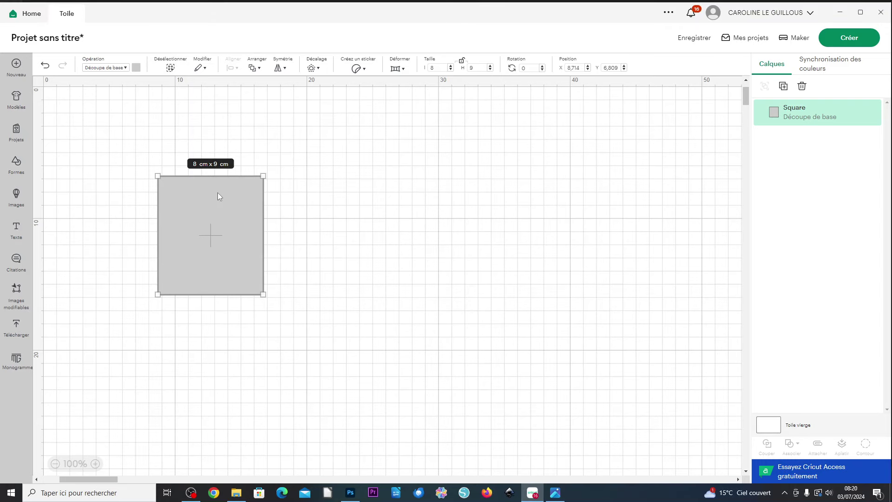
left_click(17, 165)
left_click(57, 106)
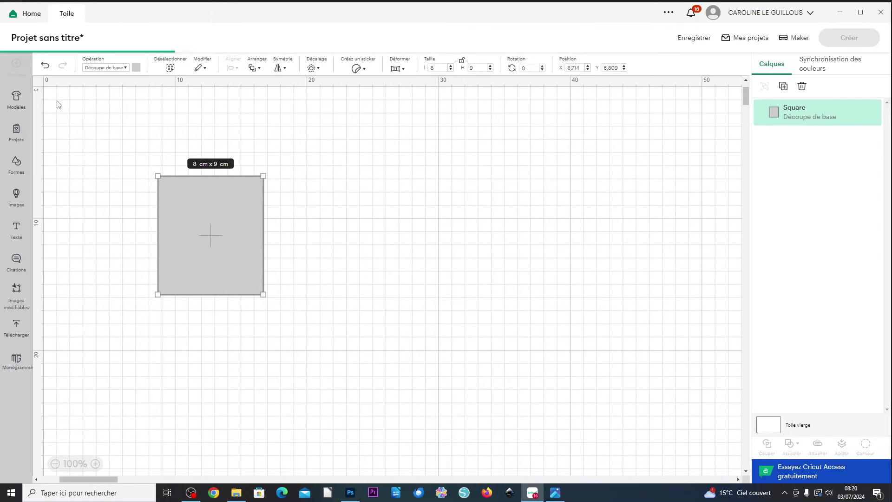
left_click_drag(62, 139, 321, 194)
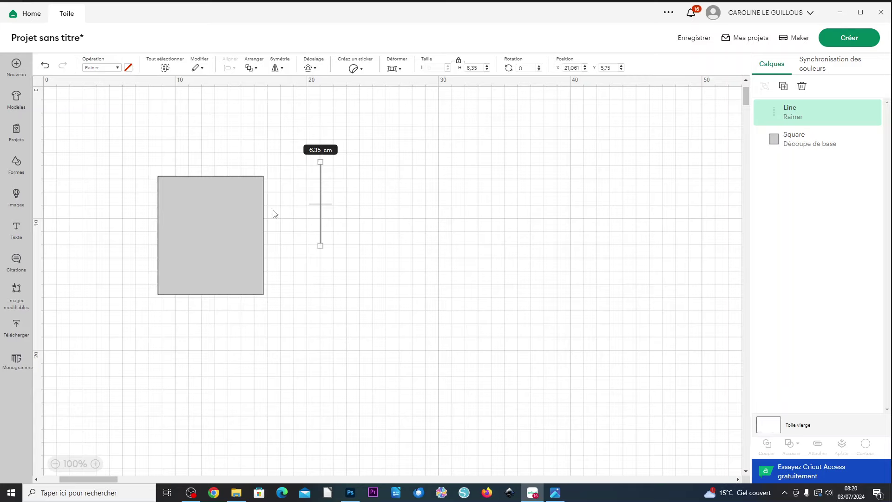
left_click_drag(322, 203, 344, 229)
left_click(347, 230)
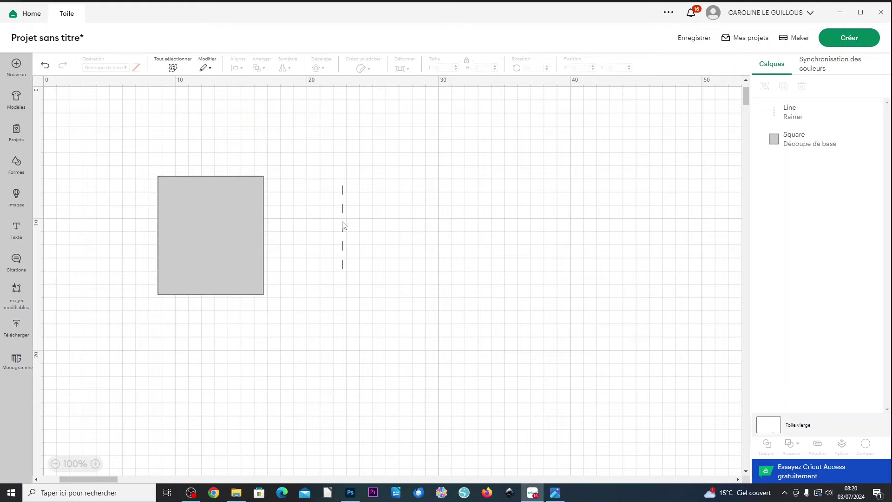
- Set the score line's length to 8 cm and rotate it 90 degrees
left_click(343, 225)
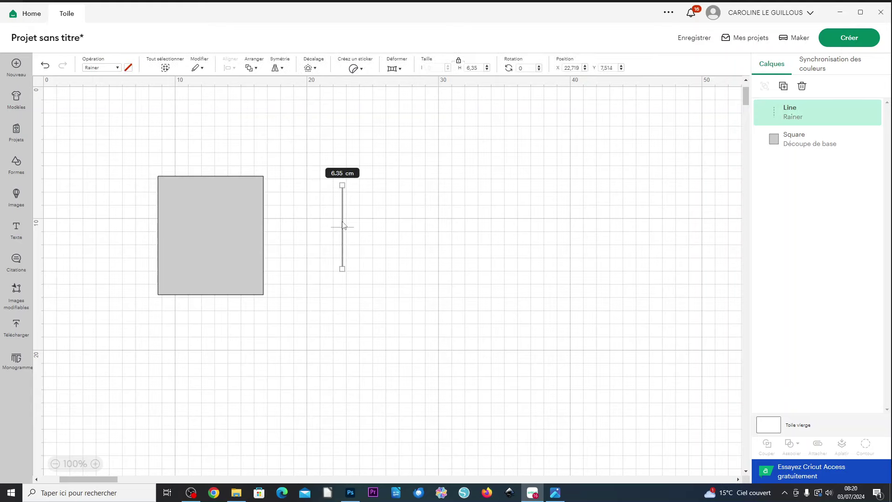
left_click(467, 68)
type("8")
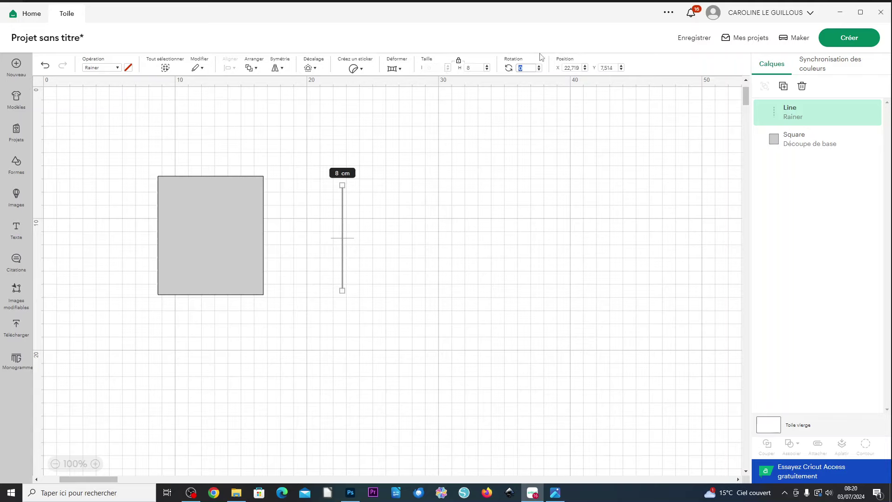
key("Tab")
type("90")
key("Return")
- Place the score line over the grey rectangle and centre the two on each other
left_click_drag(348, 241, 217, 232)
left_click_drag(114, 187, 286, 274)
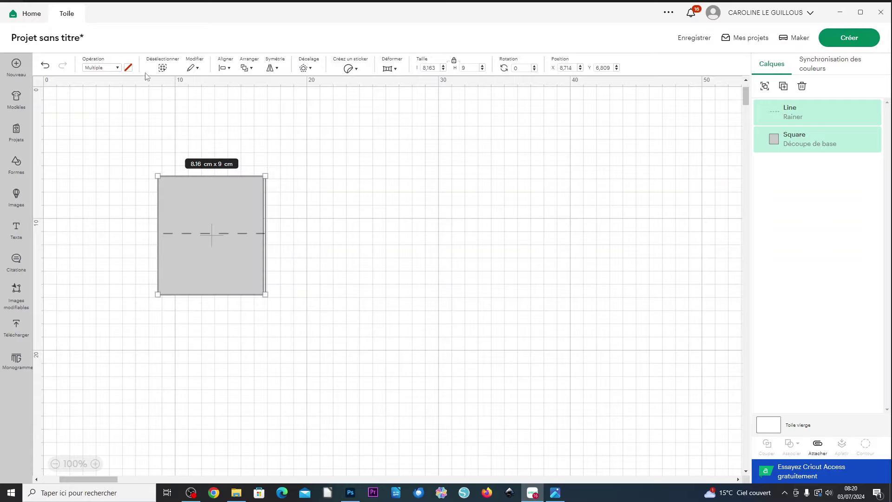
left_click(223, 68)
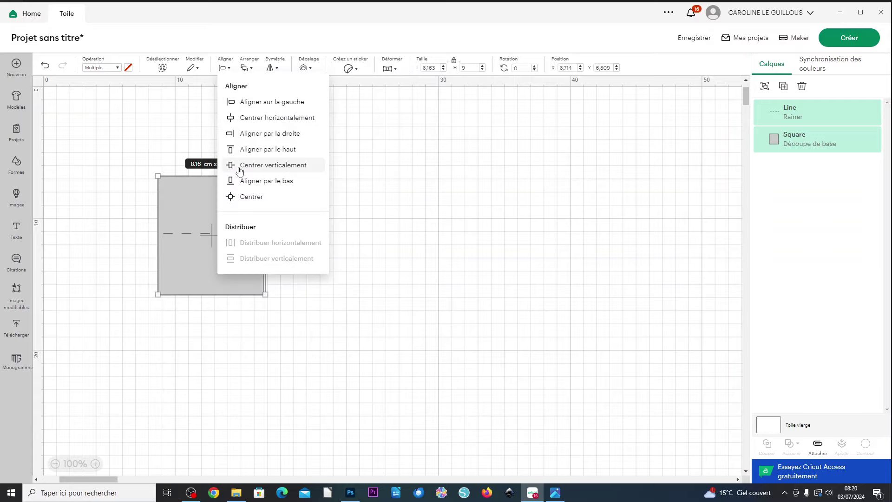
left_click(240, 196)
- Select the rectangle with its score line and move both together to about X 18, Y 6.7 cm
left_click_drag(318, 314, 141, 160)
left_click_drag(218, 244, 355, 261)
scroll(339, 247, "up", 10)
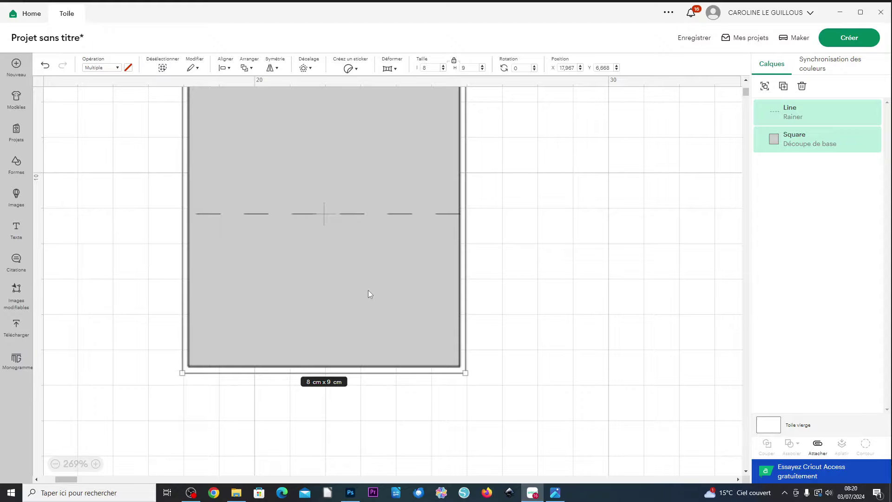
scroll(367, 289, "down", 3)
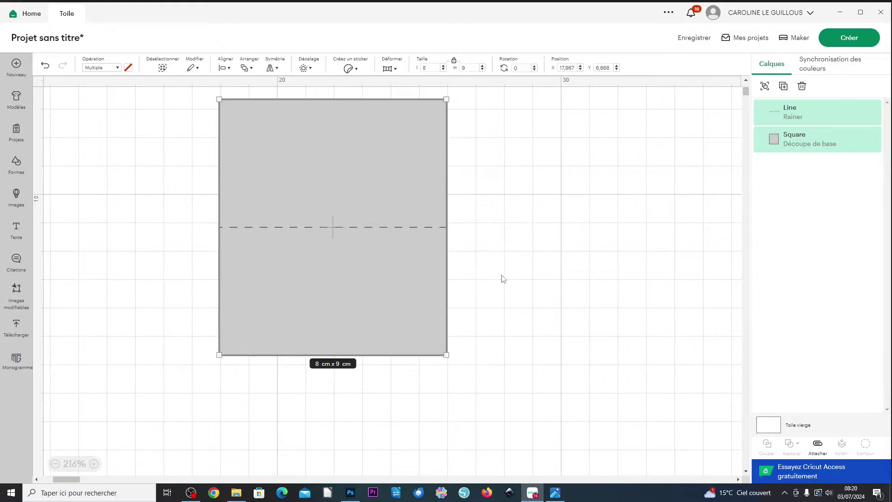
left_click(496, 264)
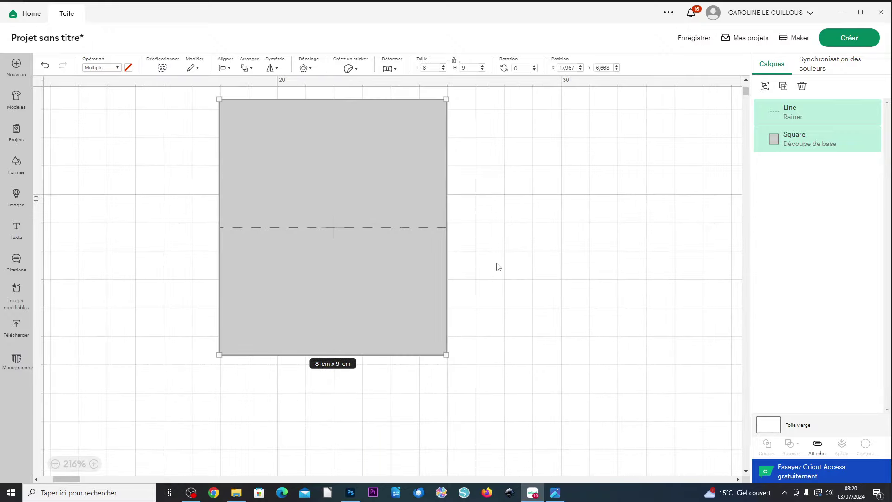
- Add a text object reading "30" beside the grey rectangle
left_click(15, 231)
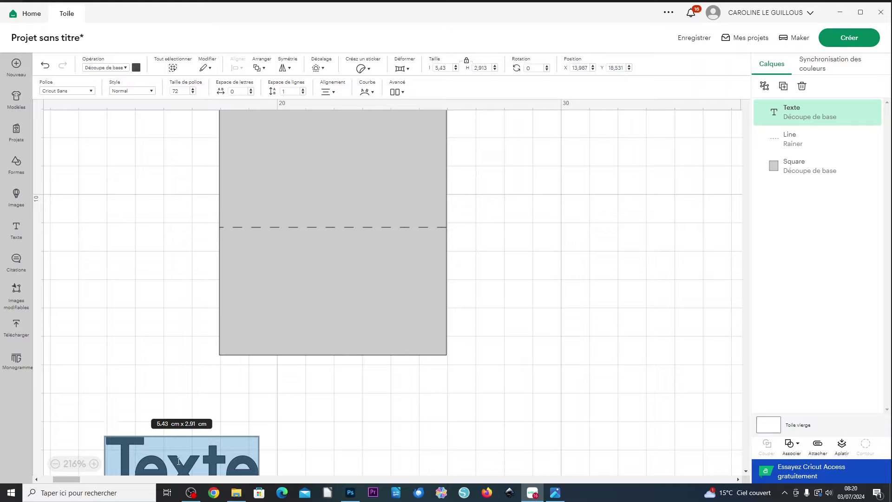
left_click_drag(219, 466, 162, 265)
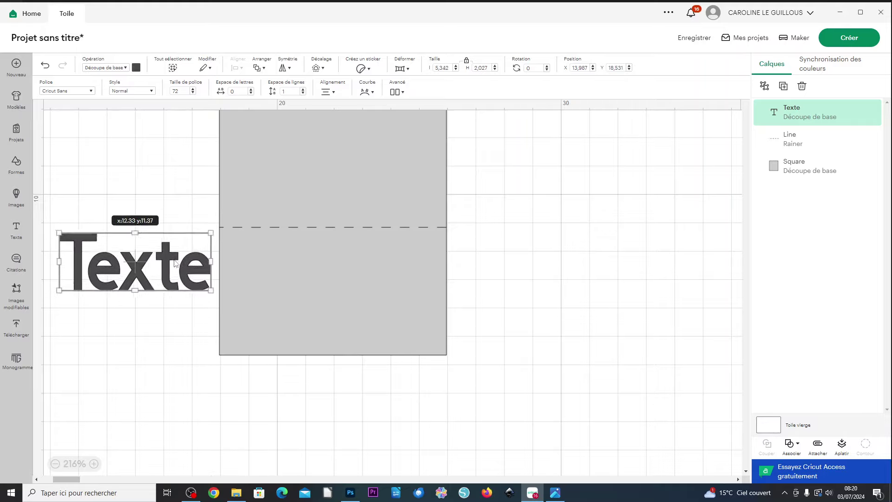
double_click(163, 265)
type("30")
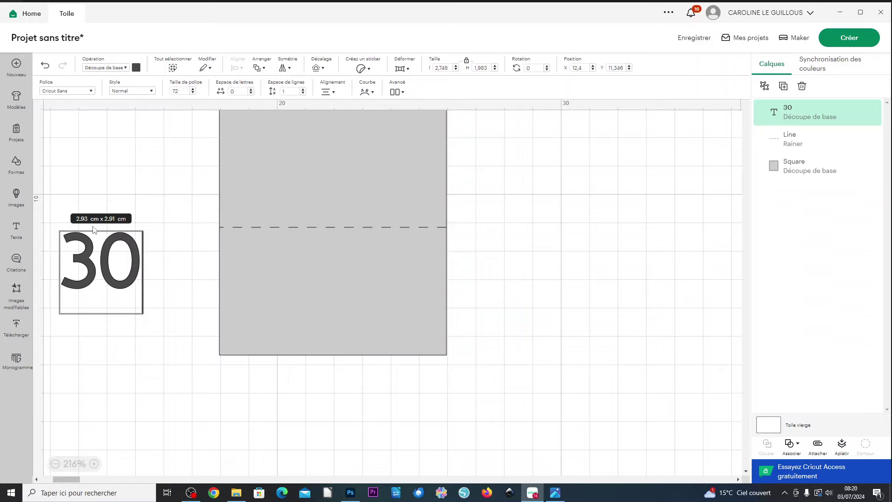
- Browse the Cricut fonts for the "30" text and filter them to free ones (Gratuit)
left_click_drag(77, 251, 138, 255)
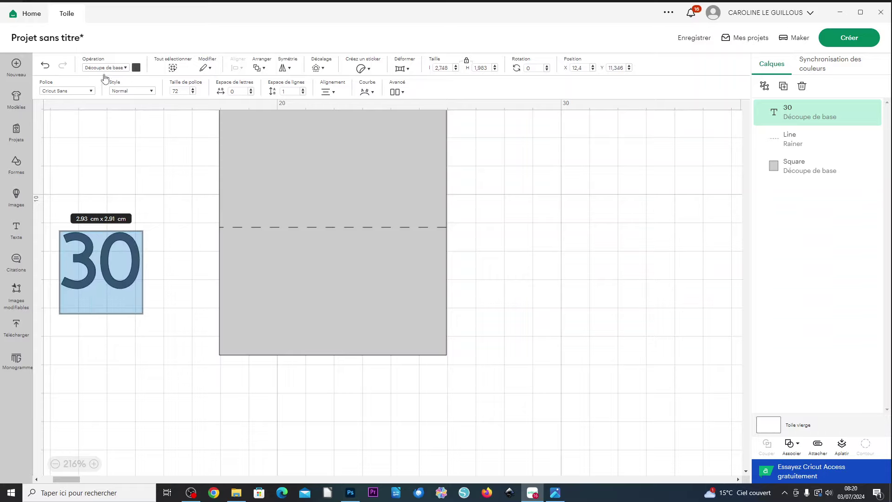
left_click(93, 94)
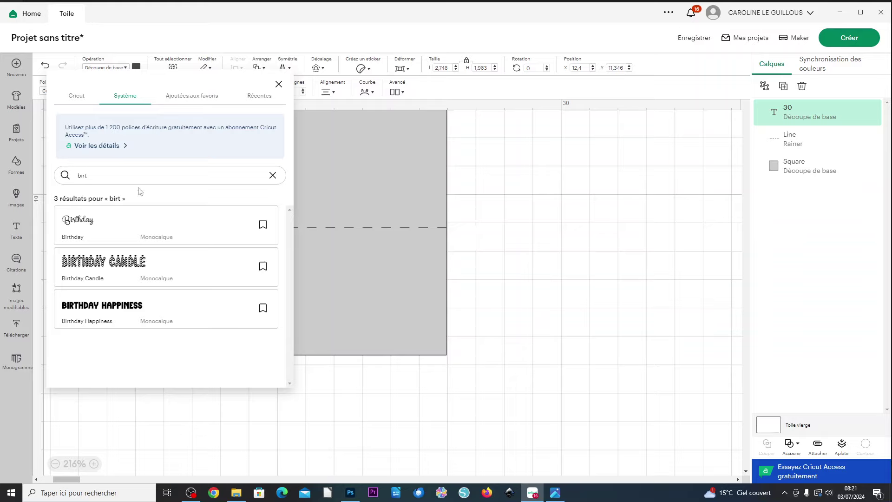
left_click(76, 96)
scroll(167, 240, "down", 10)
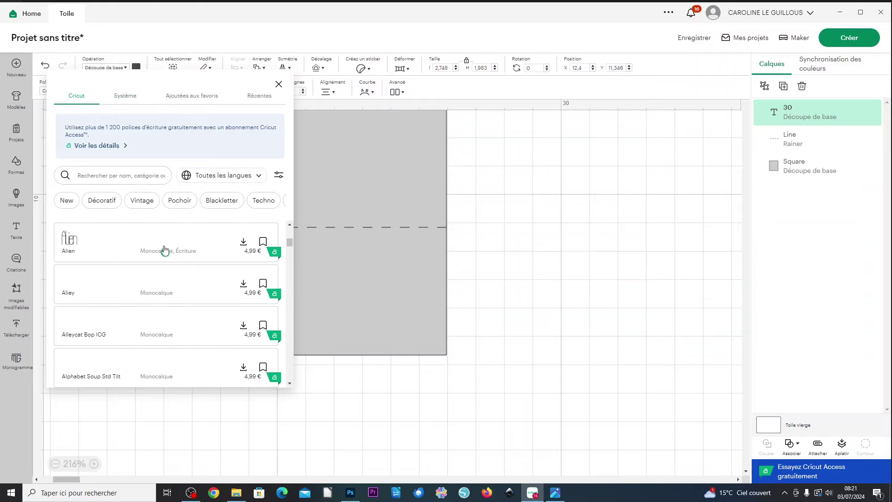
left_click(279, 175)
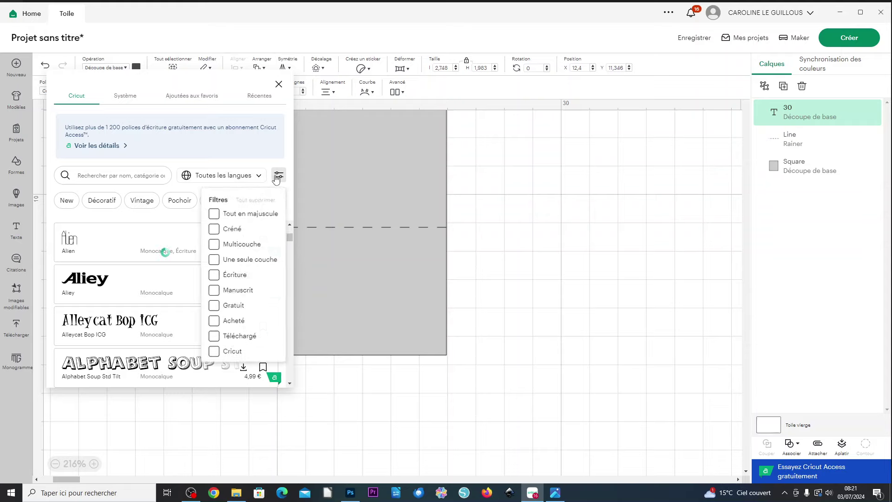
left_click(214, 306)
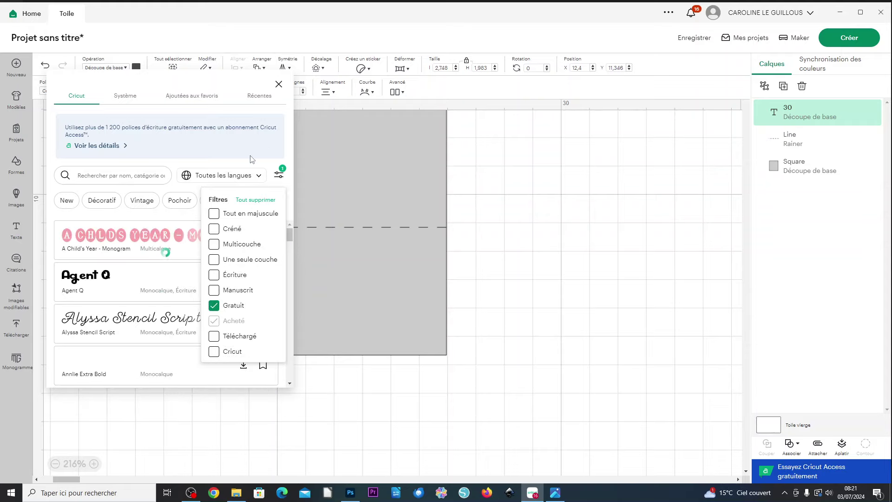
- Search the system fonts for "WEI" and apply the Weight font to the "30" text
left_click(123, 97)
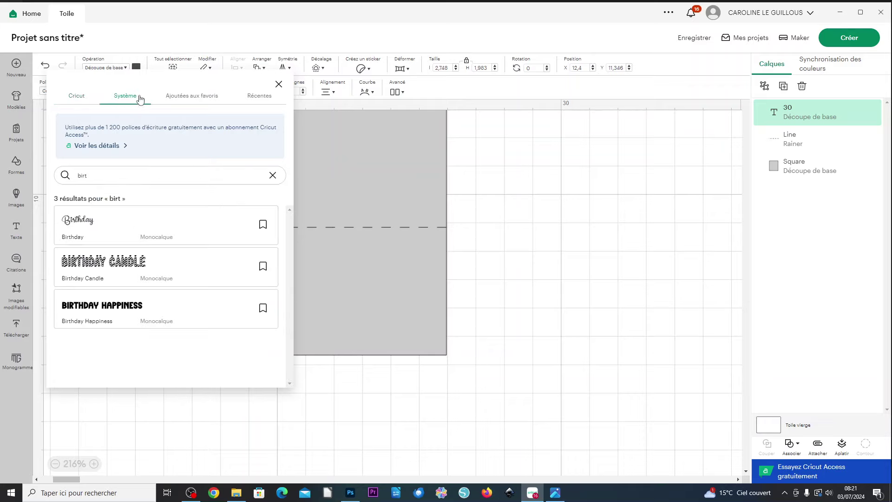
double_click(104, 177)
type("w")
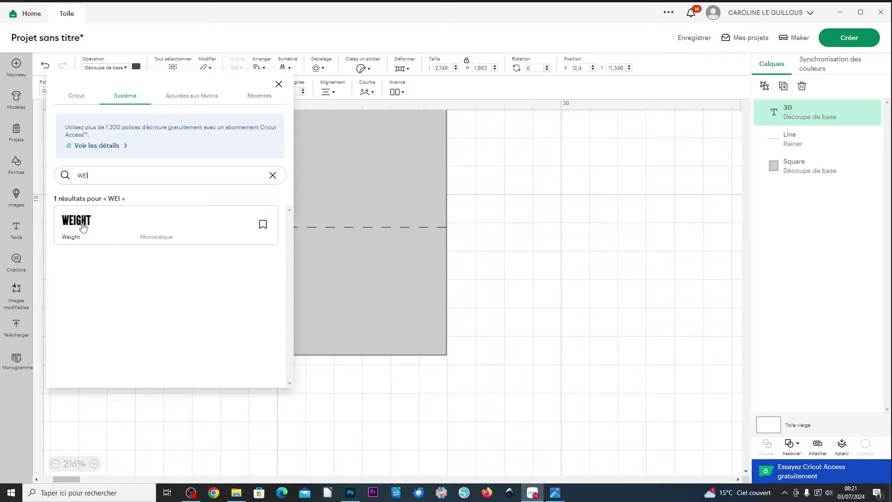
left_click(114, 224)
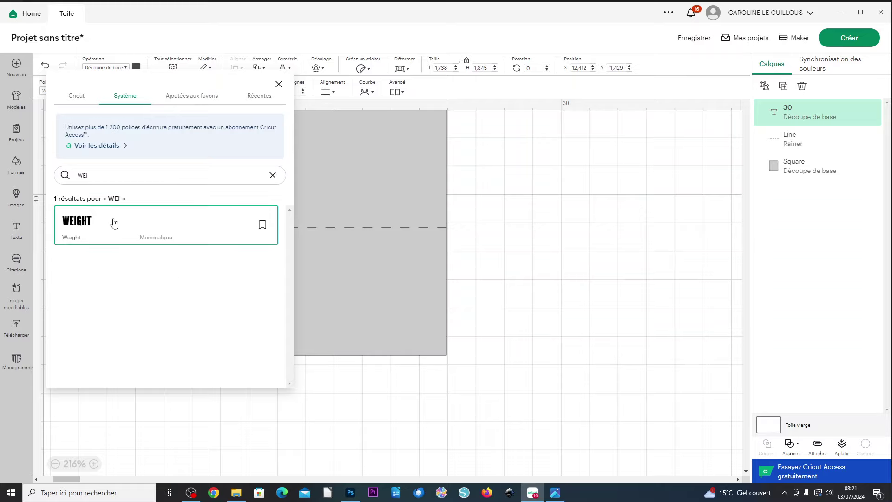
left_click(530, 270)
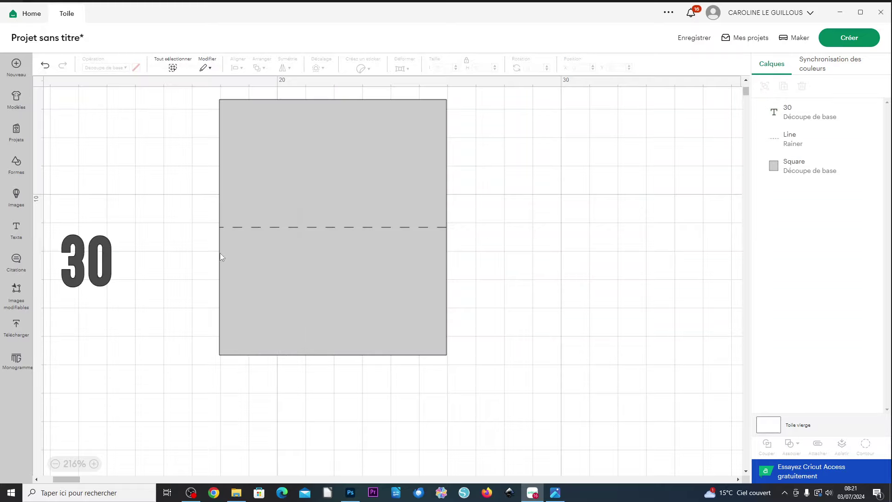
- Stand the "30" text on the rectangle's score line and enlarge it to about 4.84 x 5.14 cm
left_click(102, 270)
left_click_drag(113, 288, 154, 330)
scroll(166, 360, "up", 2)
left_click_drag(132, 412, 357, 310)
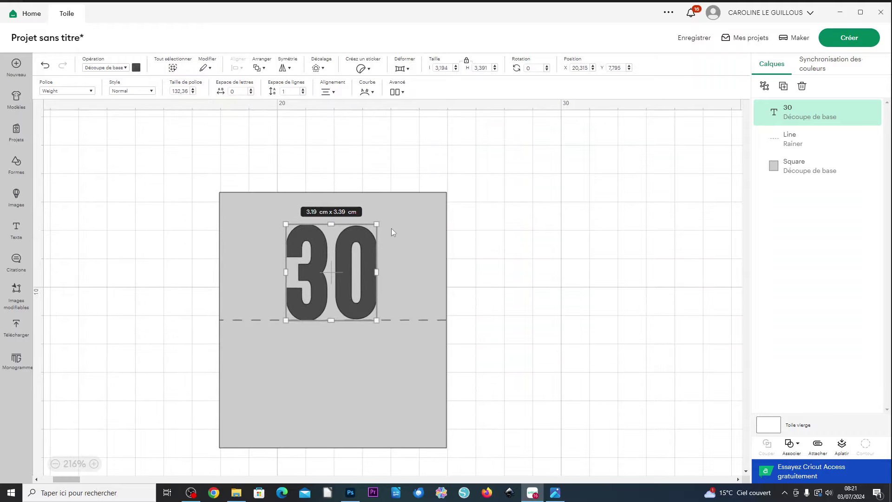
left_click_drag(374, 225, 424, 173)
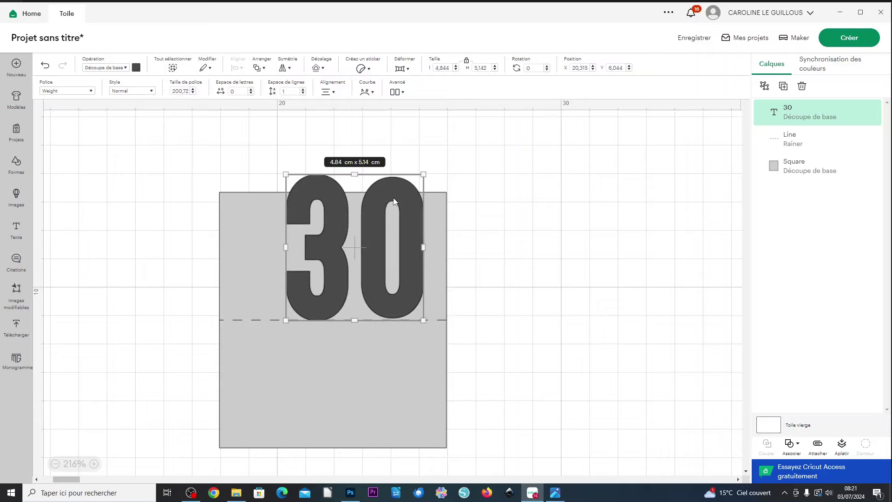
- Shrink the "30" text to about 3.99 x 4.23 cm and position it centrally in the rectangle's upper half, its base touching the score line
left_click_drag(378, 199, 356, 202)
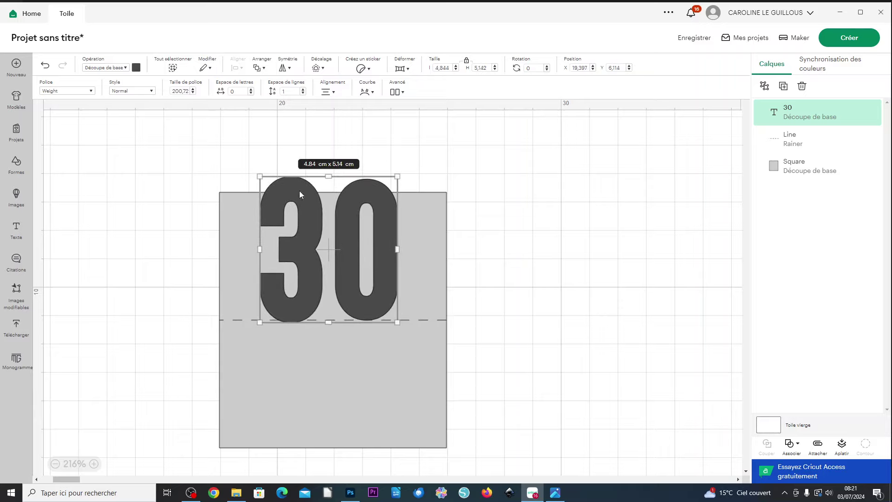
mouse_move(376, 196)
left_mouse_down()
mouse_move(401, 170)
mouse_move(369, 203)
left_mouse_up()
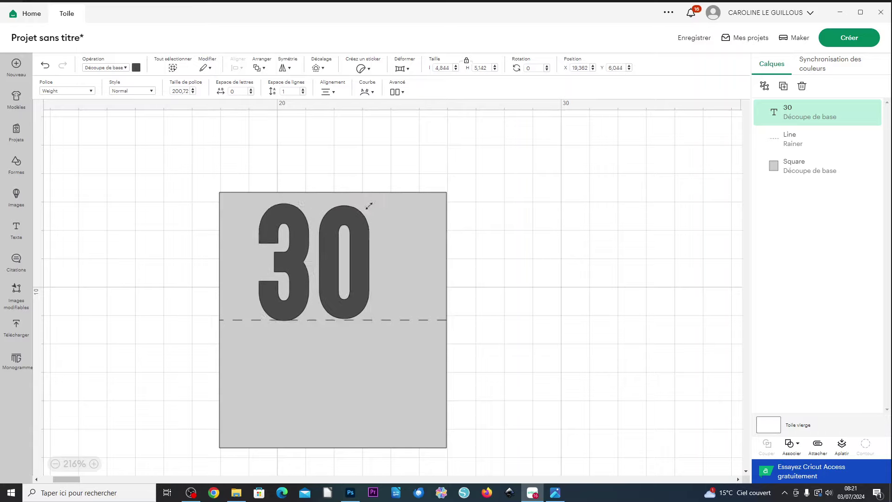
left_click_drag(362, 268, 377, 270)
left_click_drag(383, 203, 388, 201)
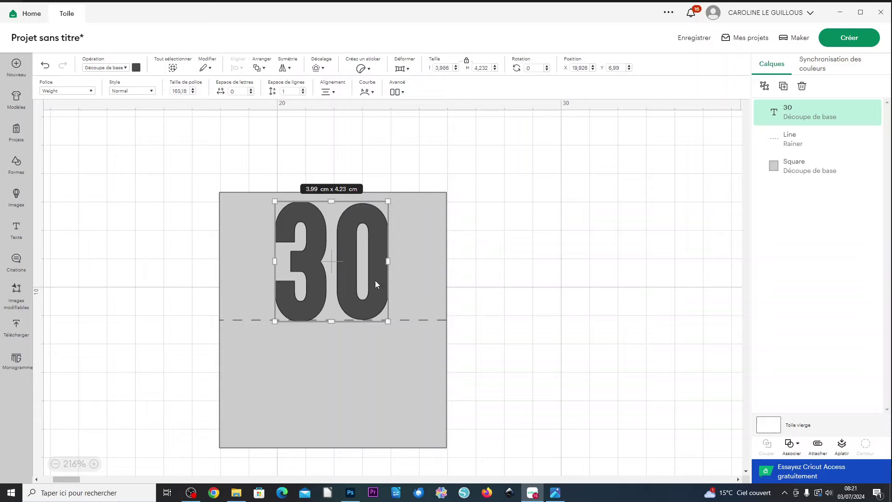
- Move the "30" text beside the rectangle and apply a rounded 0.01 cm offset to it
left_click_drag(375, 285, 596, 264)
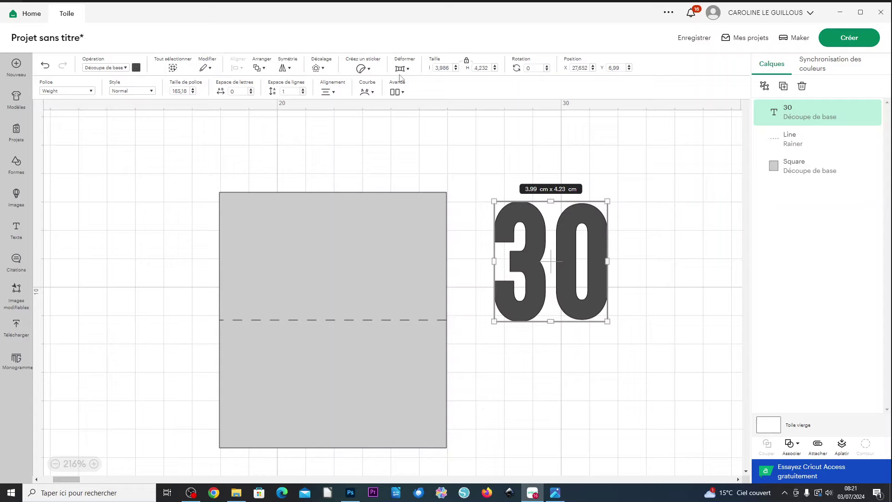
left_click(320, 68)
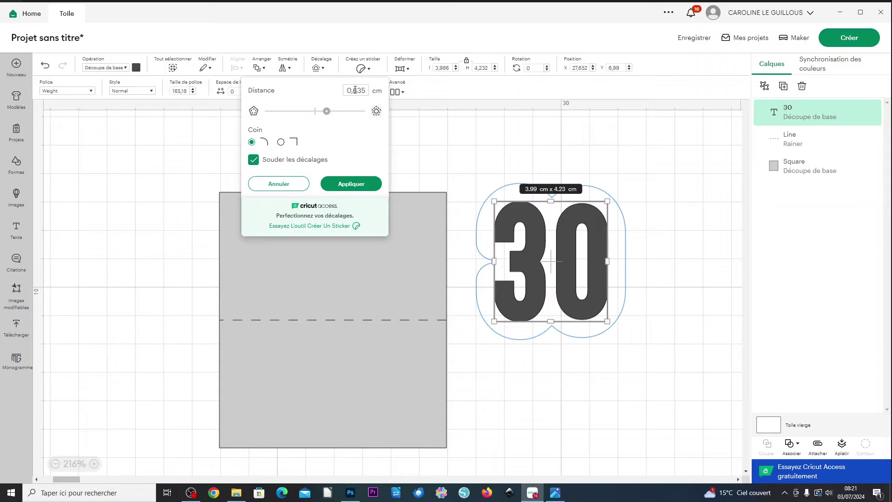
double_click(355, 89)
type("01")
left_click(335, 183)
- Subtract (Retirer) the "30" text from its offset shape to make a thin outline of the number
left_click_drag(666, 367, 478, 171)
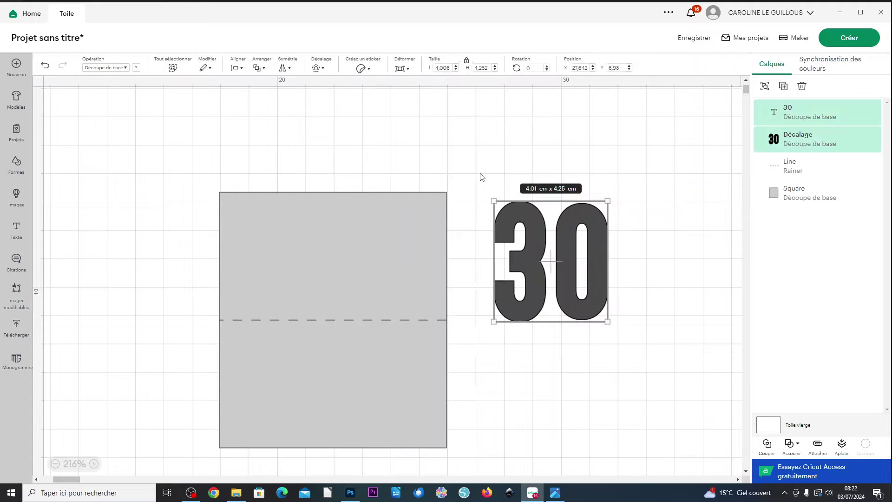
left_click(790, 446)
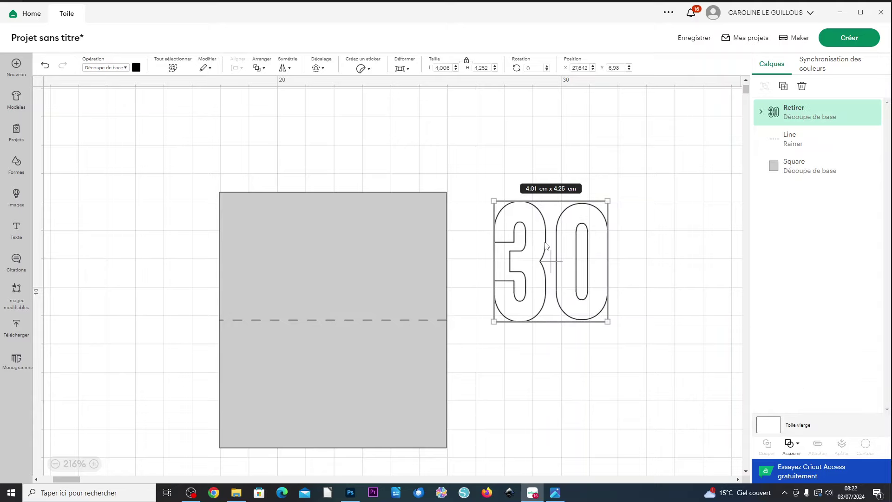
scroll(558, 283, "up", 6)
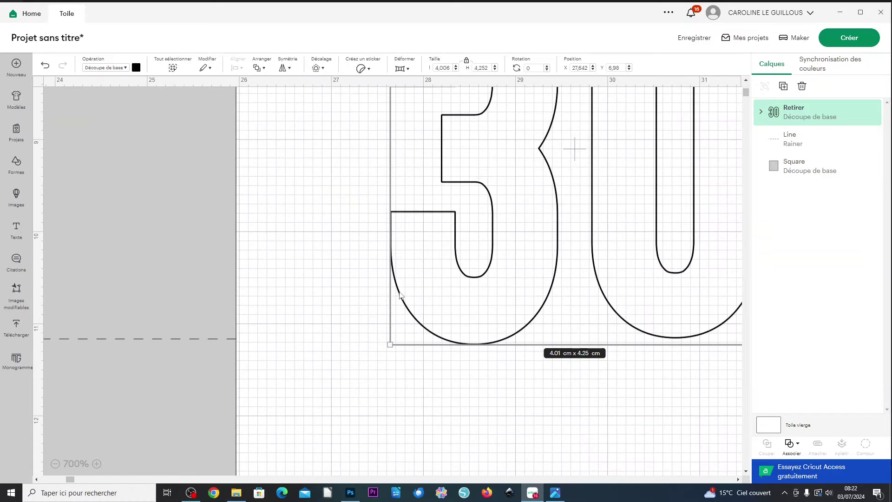
scroll(446, 338, "down", 6)
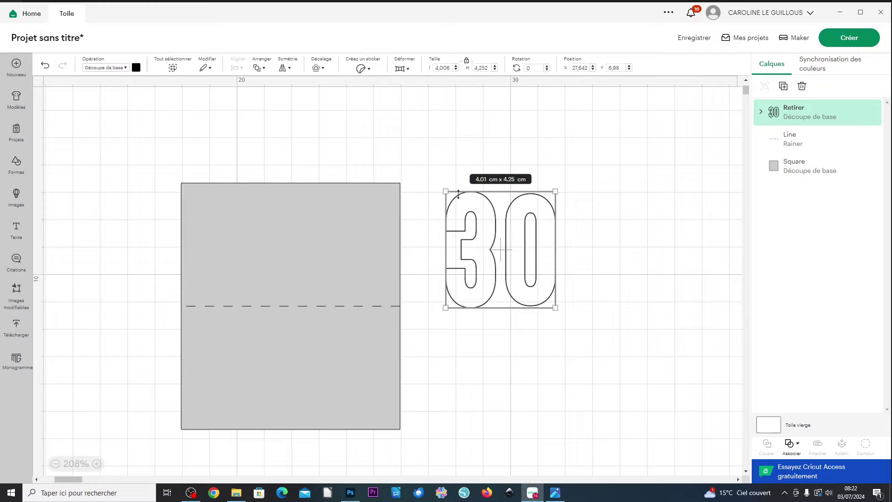
left_click(637, 347)
- Place the "30" outline on the upper half of the rectangle so that its base slightly overlaps the score line
left_click_drag(537, 296, 326, 294)
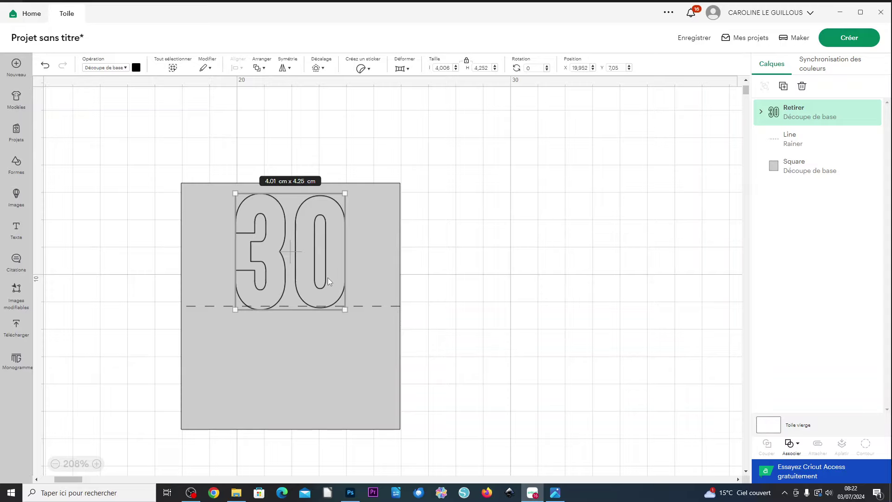
left_click_drag(328, 278, 322, 278)
left_click(469, 310)
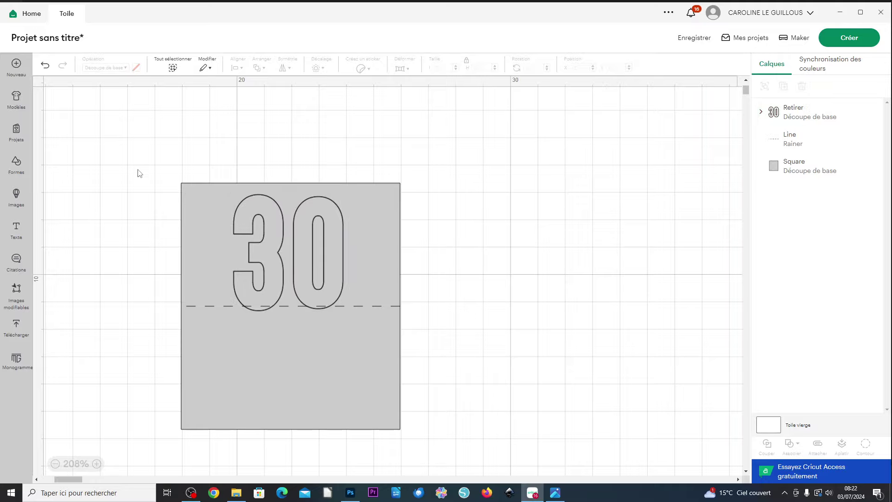
left_click_drag(137, 174, 427, 378)
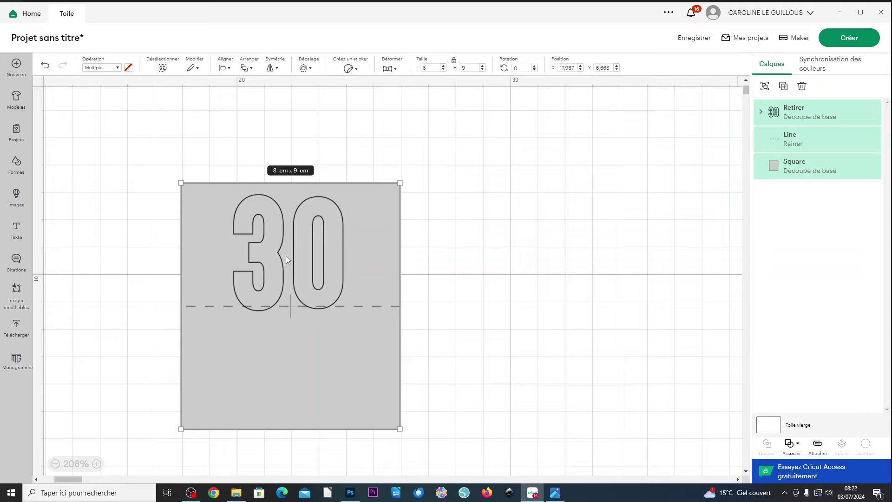
left_click(604, 190)
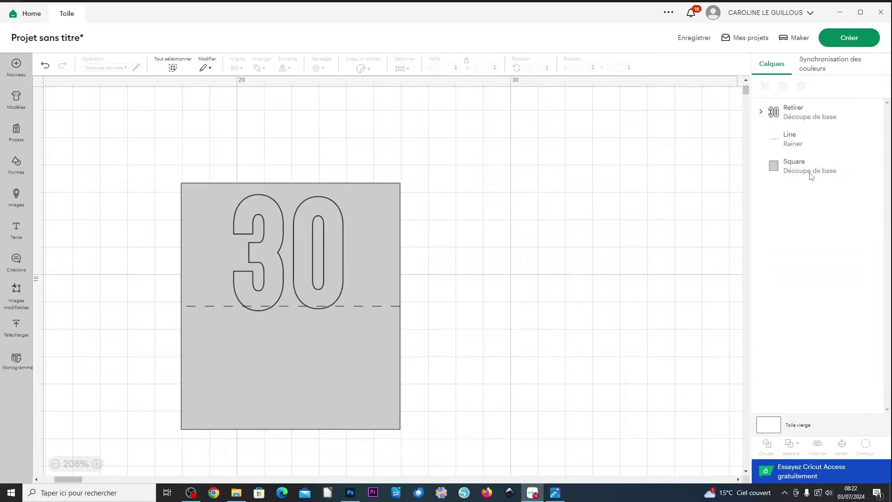
left_click(806, 114)
left_click(804, 140, "shift")
left_click(803, 170, "shift")
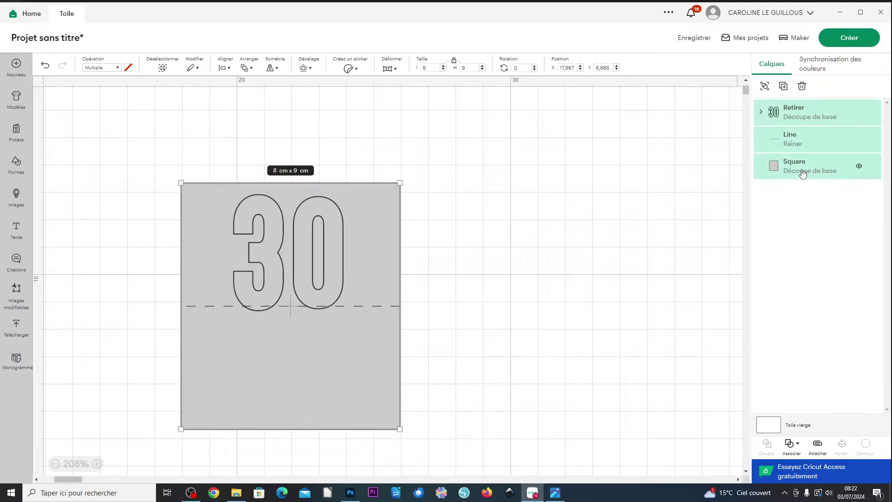
left_click(806, 172, "shift")
left_click(807, 140, "shift")
left_click(810, 124, "shift")
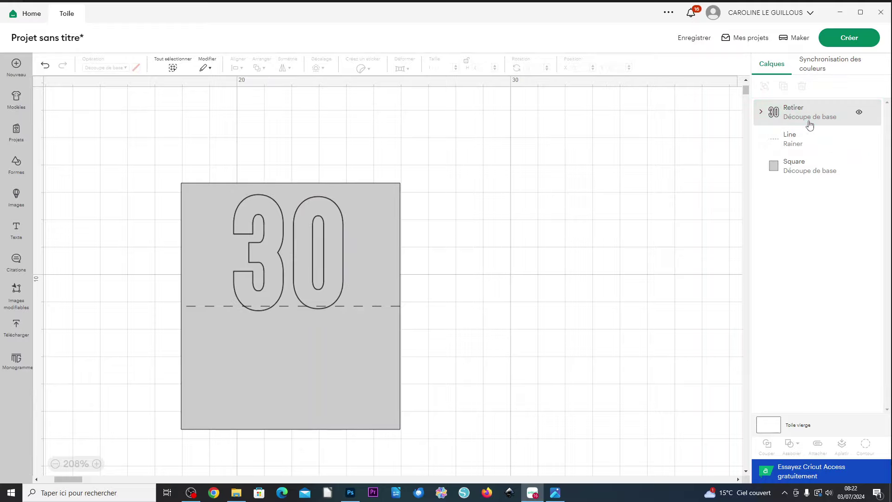
left_click(809, 122, "shift")
left_click(807, 140, "shift")
left_click(805, 162, "shift")
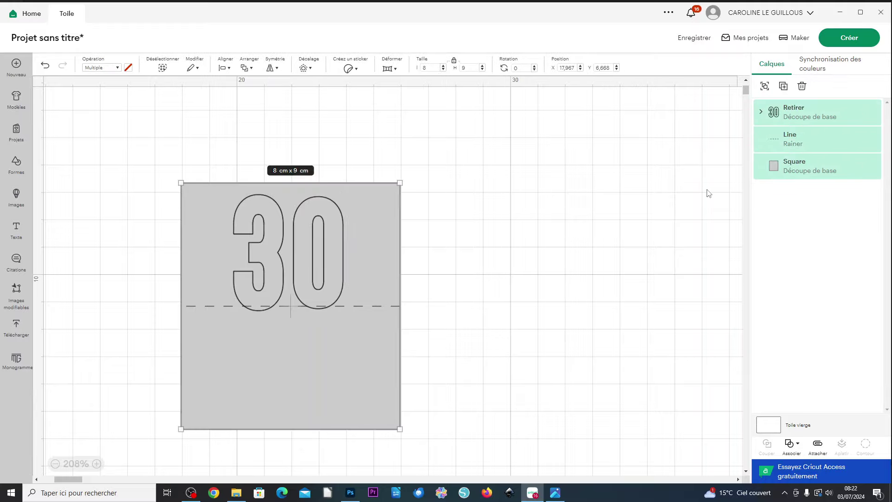
left_click(178, 171)
left_click_drag(101, 131, 481, 453)
left_click(481, 404)
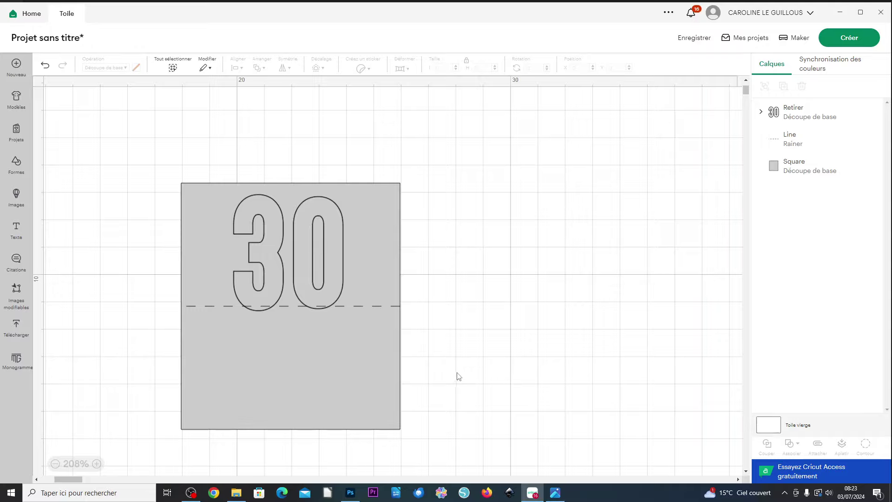
key("ctrl+a")
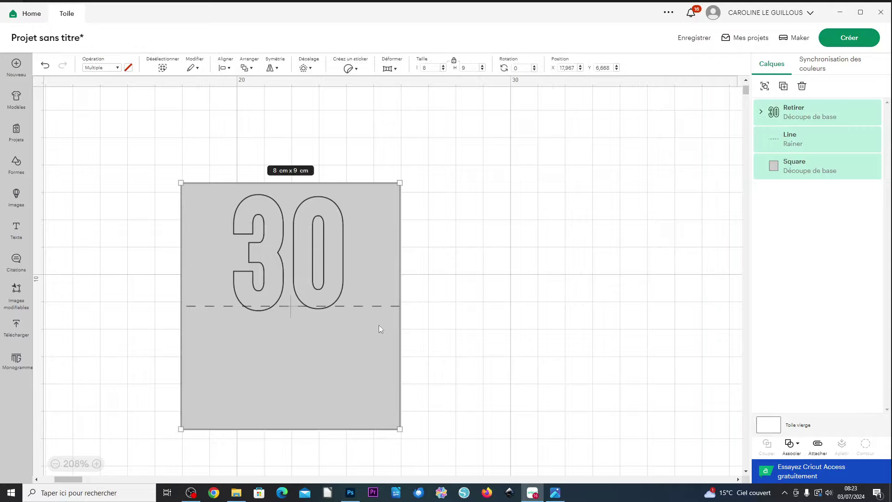
left_click(447, 315)
- Centre the "30" outline, the score line and the rectangle horizontally on one another
left_click_drag(130, 151, 481, 453)
left_click(222, 68)
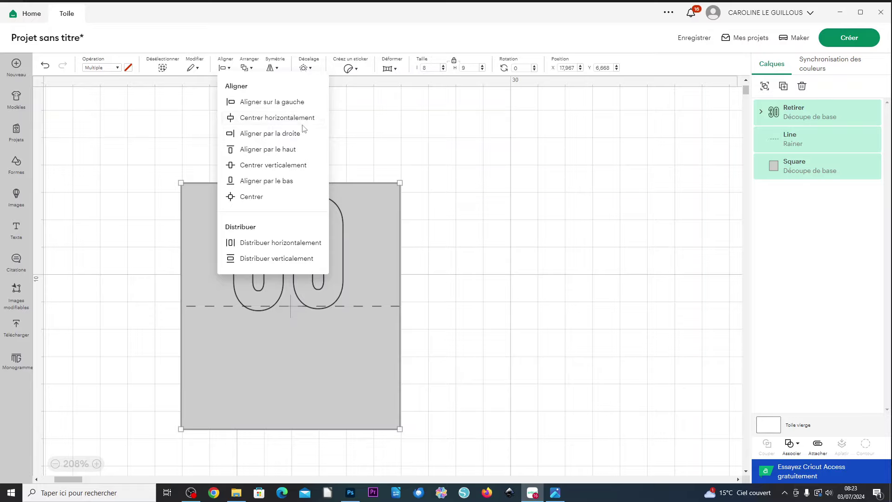
left_click(284, 118)
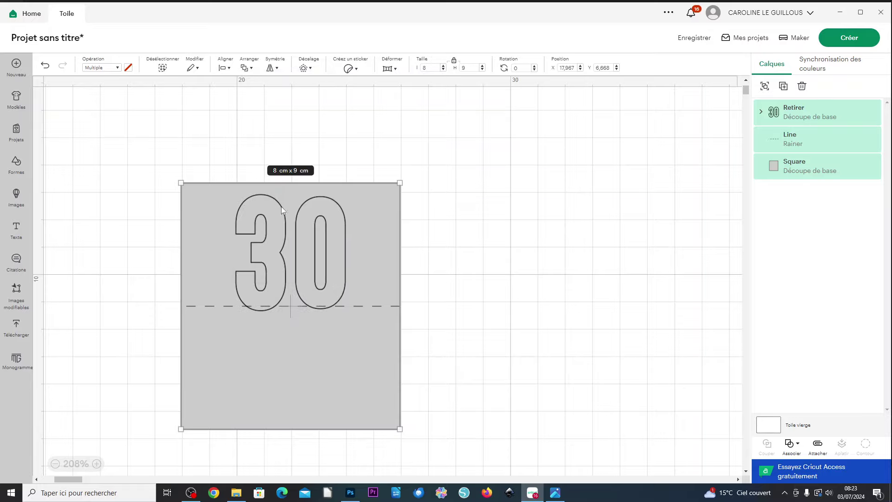
left_click(494, 328)
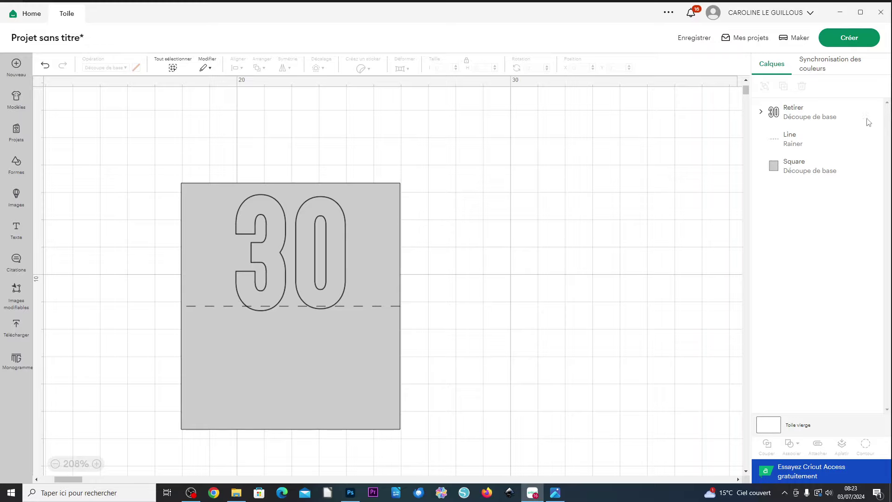
left_click(319, 196)
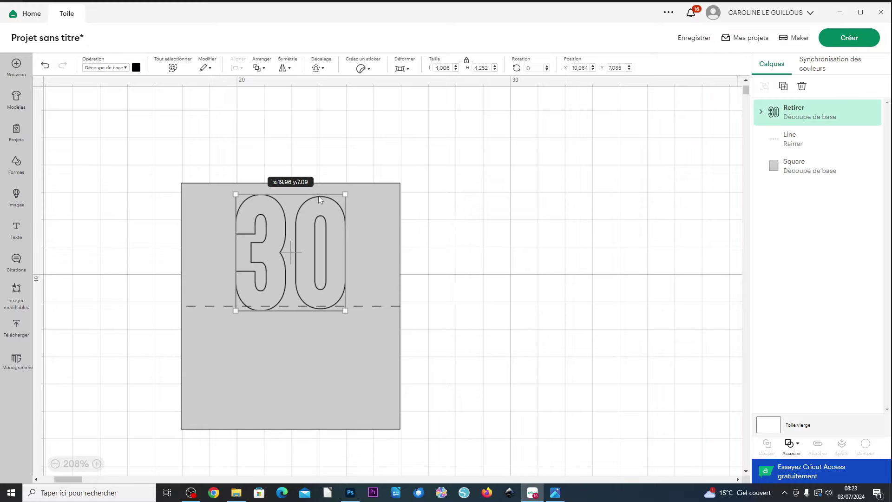
left_click(378, 199, "shift")
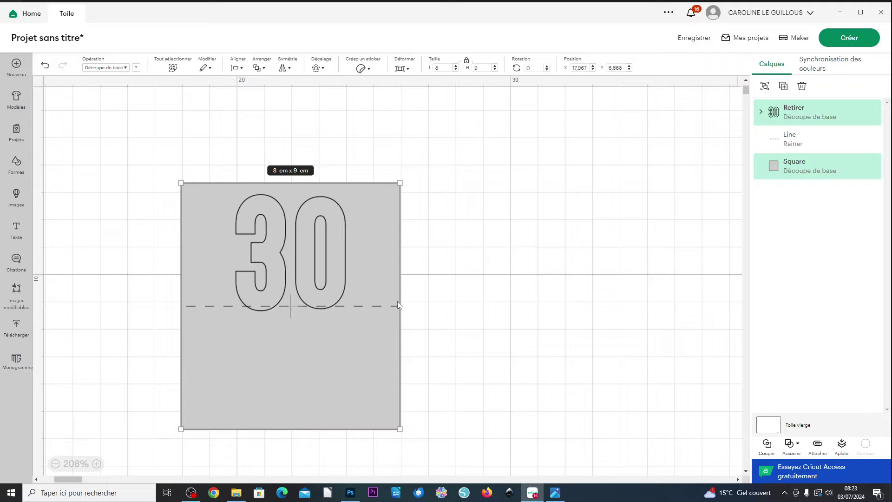
left_click(620, 258)
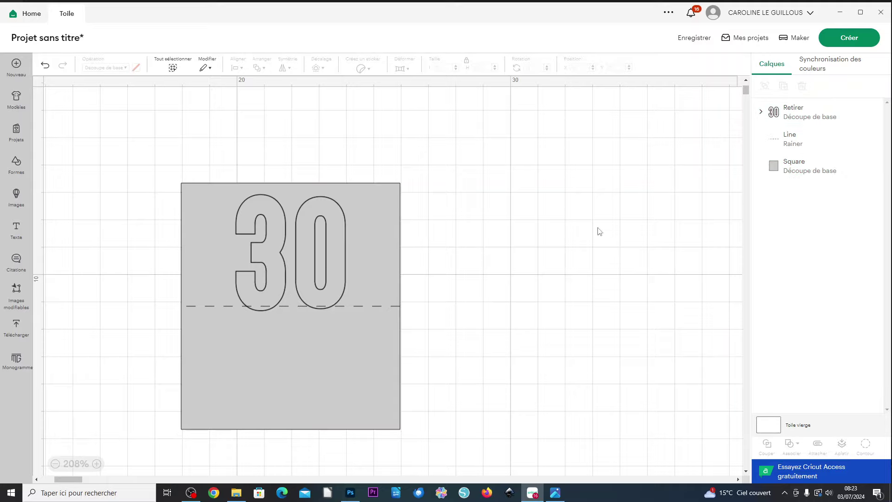
- Subtract (Retirer) the "30" outline from the grey rectangle, leaving the score line out of the operation
left_click(794, 167)
left_click(815, 112, "shift")
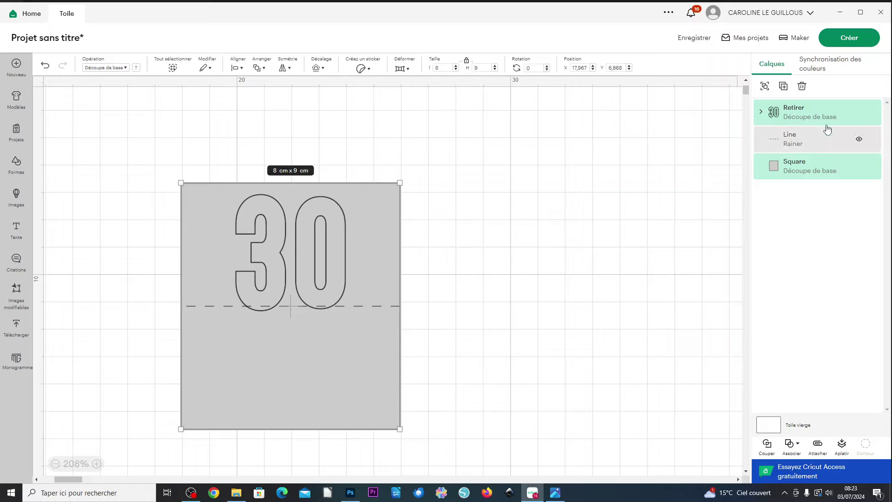
left_click(791, 454)
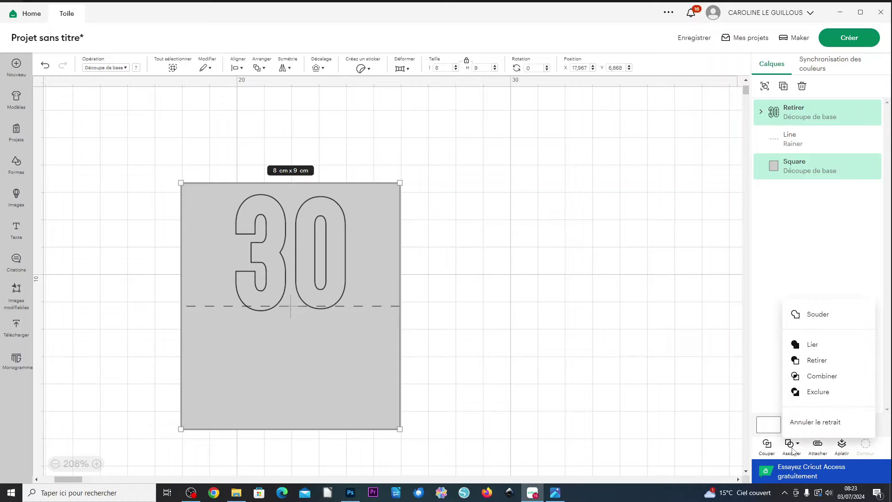
left_click(812, 362)
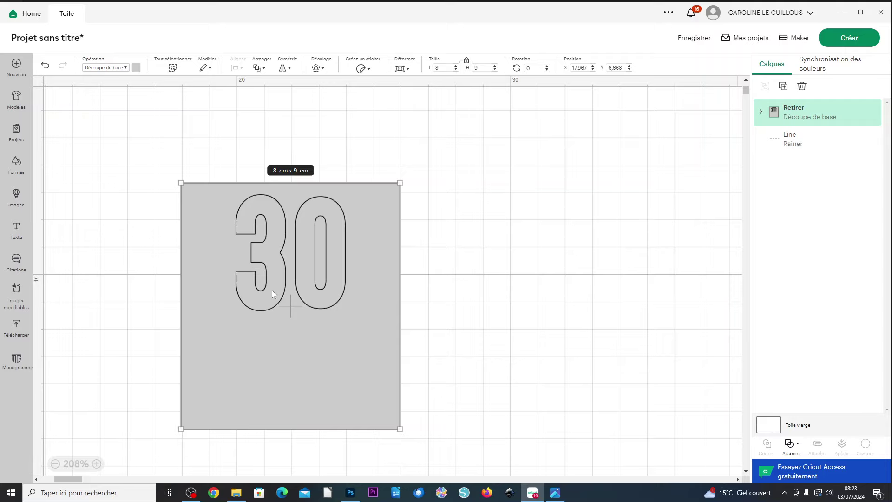
- Reorder the layers so that the rectangle with the cut "30" lies behind the score line
scroll(272, 290, "up", 5)
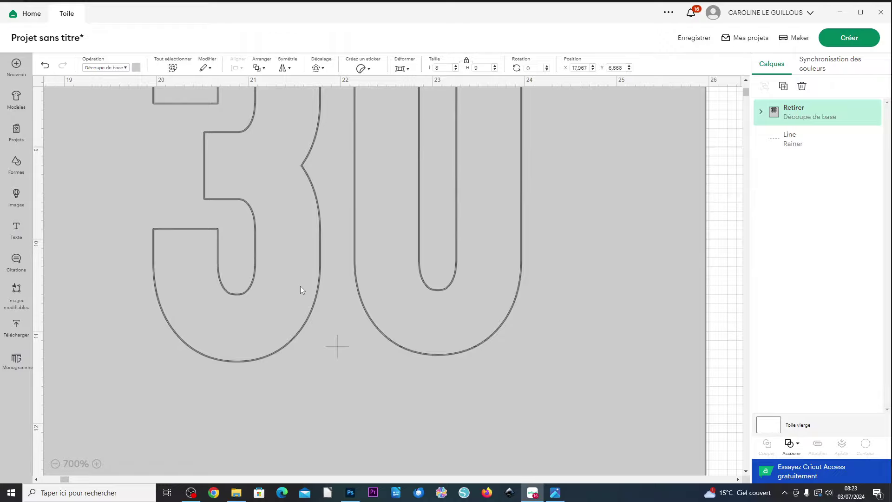
scroll(301, 286, "down", 5)
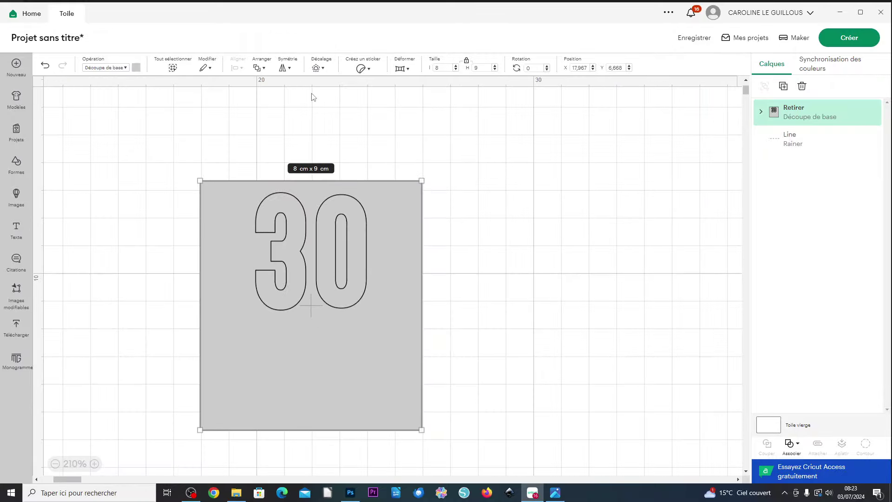
left_click(259, 68)
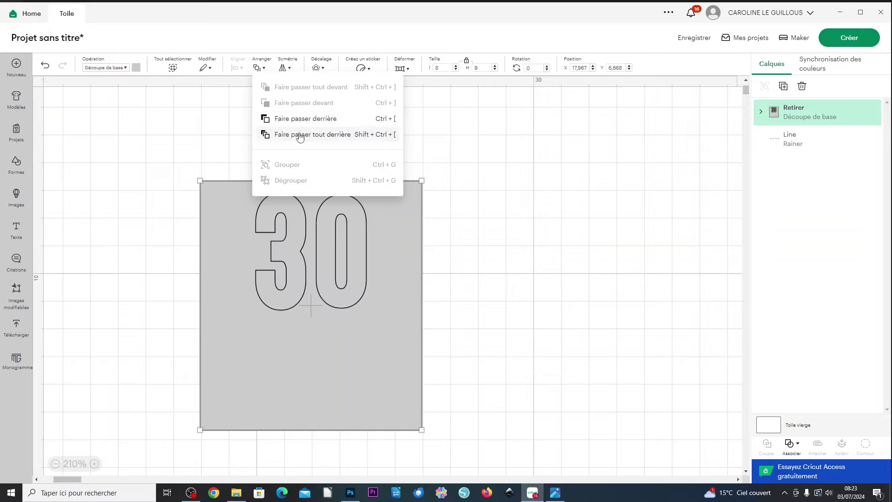
left_click_drag(816, 114, 816, 155)
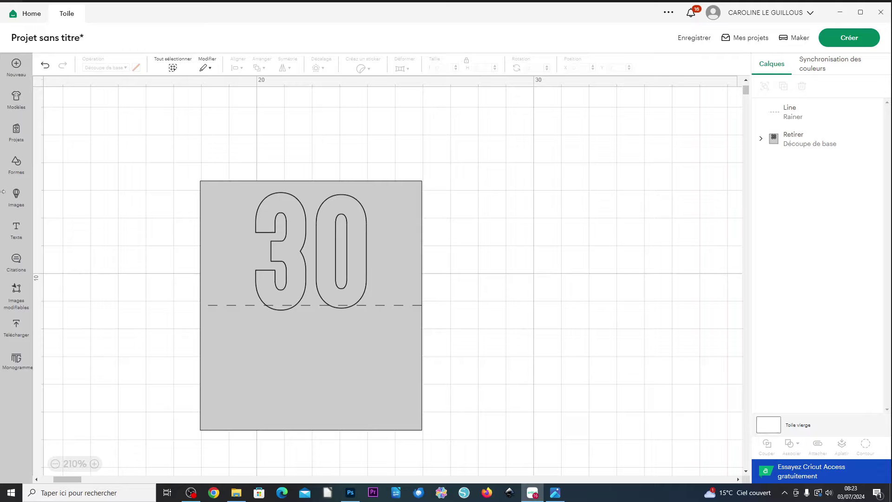
- Add a free square shape and place it beside the card, clear of the grey rectangle
left_click(16, 165)
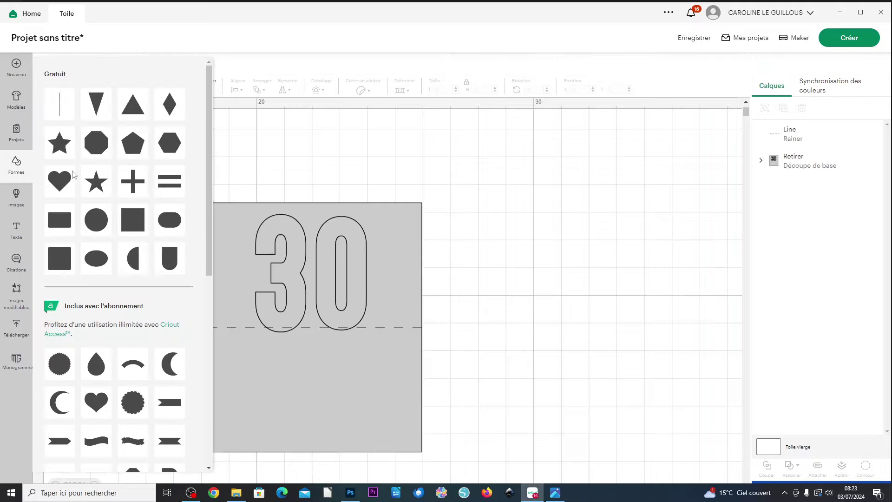
left_click(134, 220)
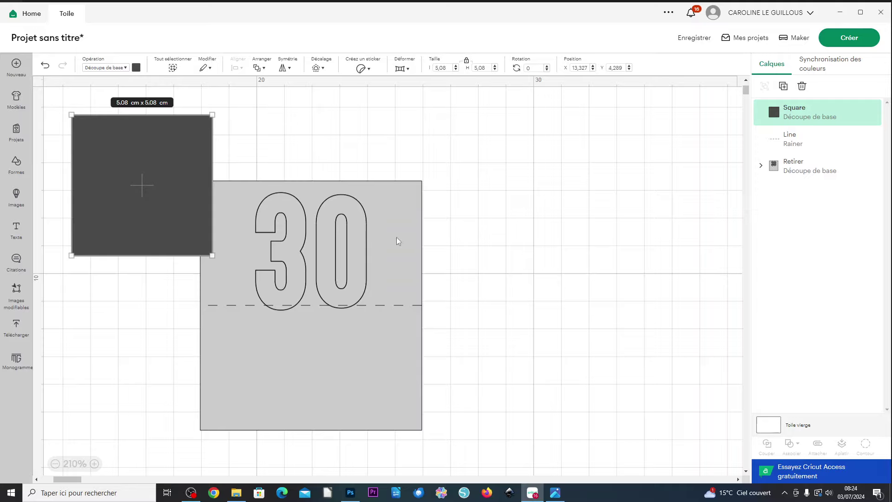
left_click_drag(143, 154, 522, 204)
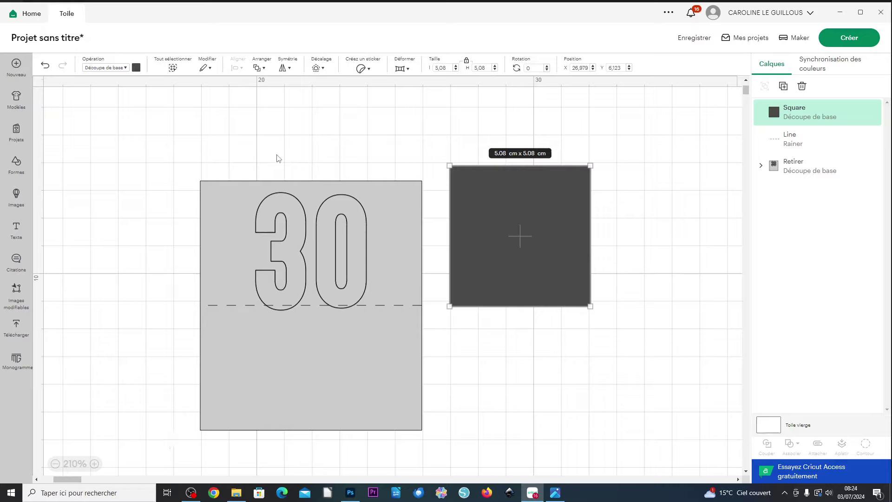
- Unlock the dark square's proportions and resize it to 8 cm wide by 4.5 cm high
left_click_drag(451, 67, 424, 70)
type("8")
key("Tab")
left_click(467, 60)
left_click(476, 68)
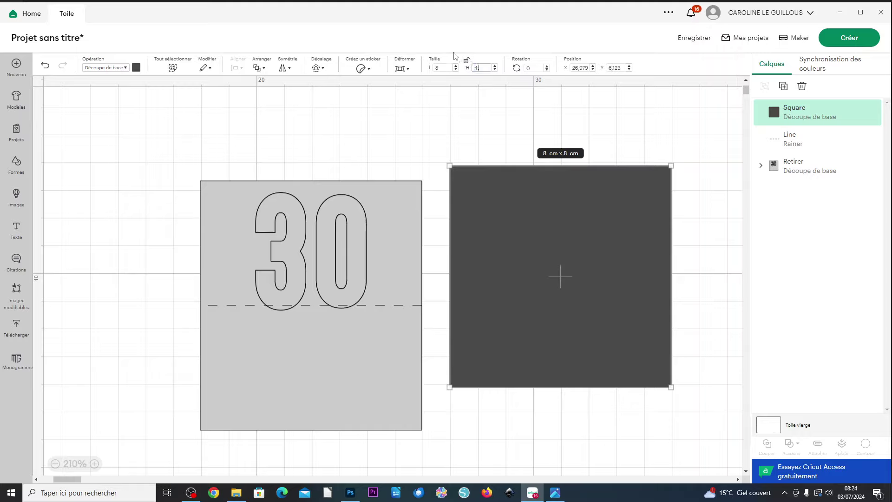
type("4.5")
key("Return")
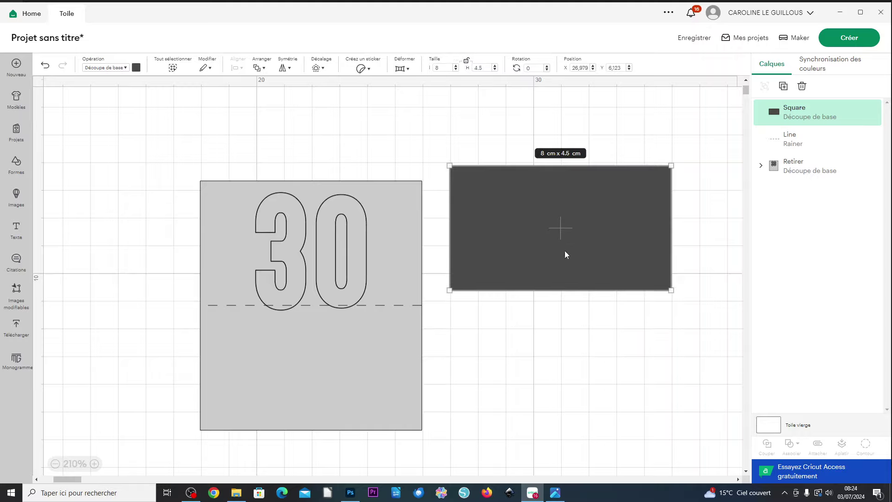
- Move the dark rectangle clear of the card and group the score line with the cut "30" rectangle
left_click_drag(594, 222, 643, 342)
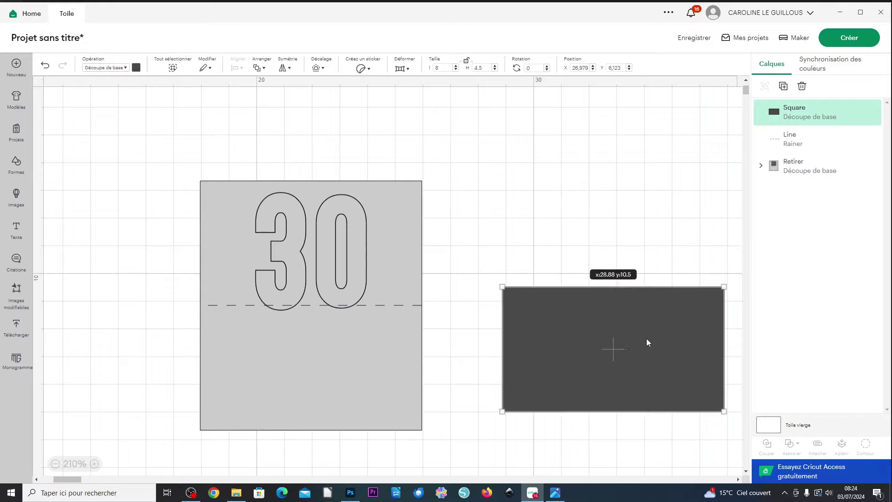
left_click_drag(144, 145, 462, 459)
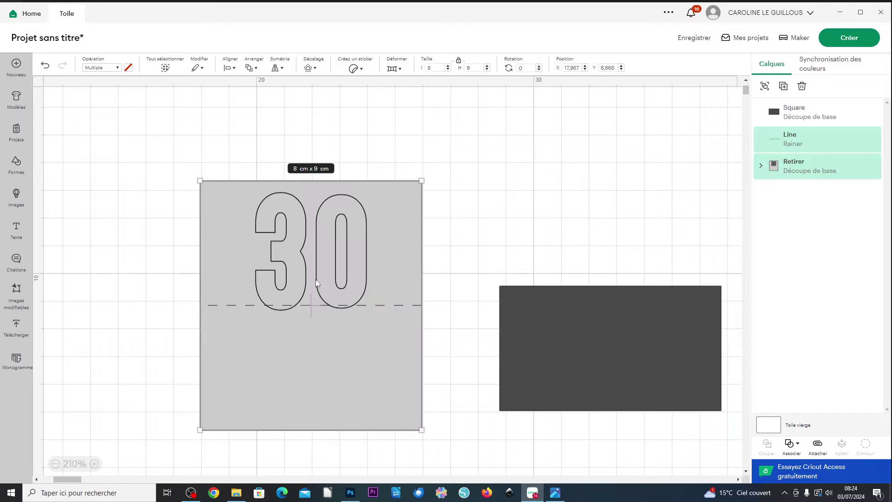
right_click(316, 281)
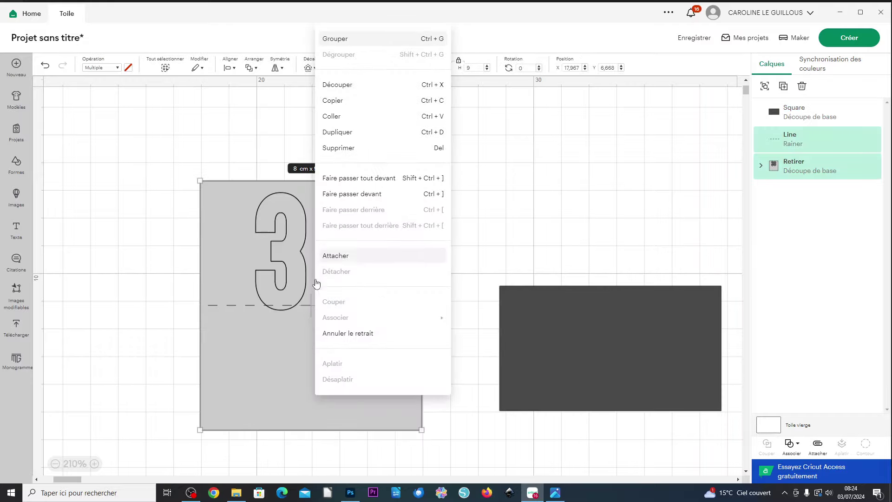
left_click(334, 41)
- Place the dark rectangle over the card's lower half and bring it in front of, and outside, the card group
left_click_drag(615, 305, 321, 366)
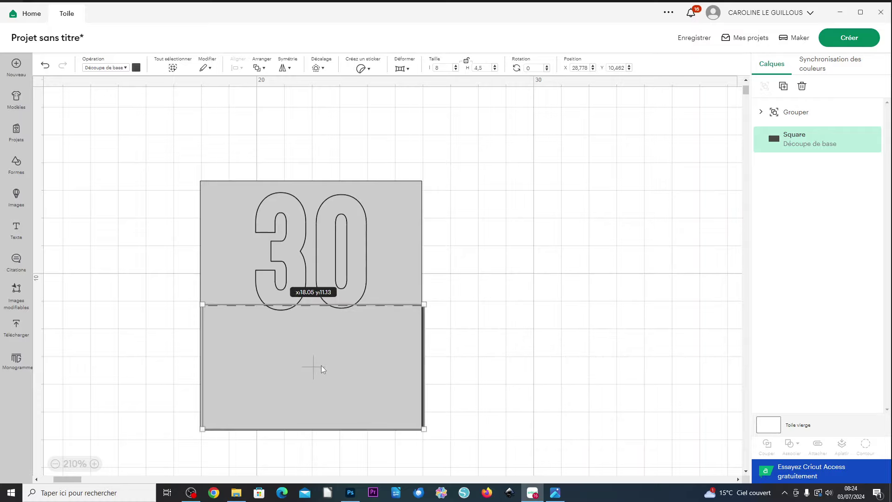
left_click(258, 68)
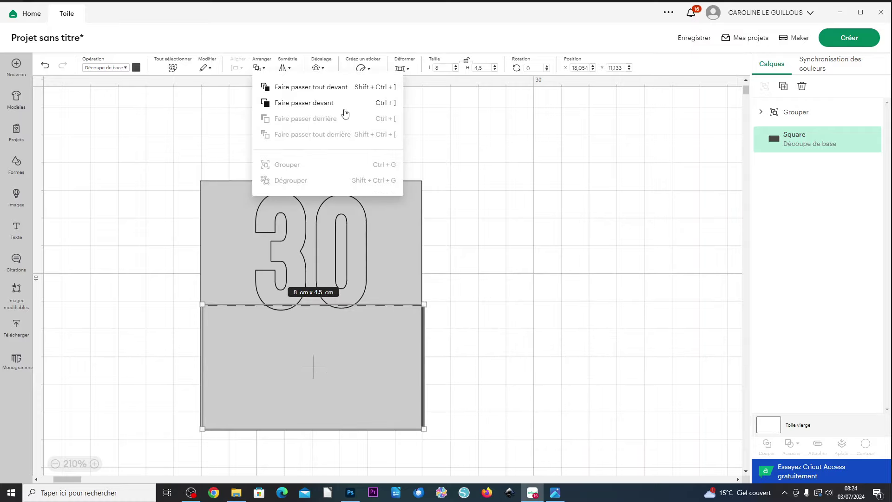
left_click(513, 304)
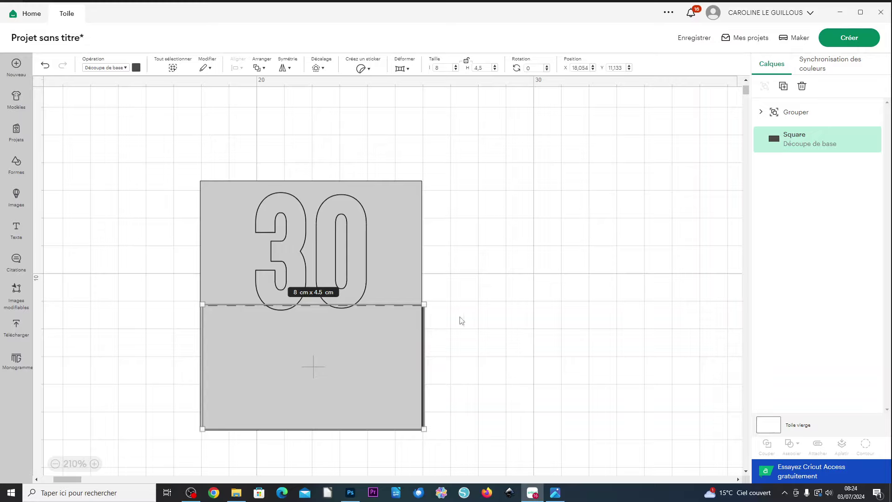
left_click(259, 68)
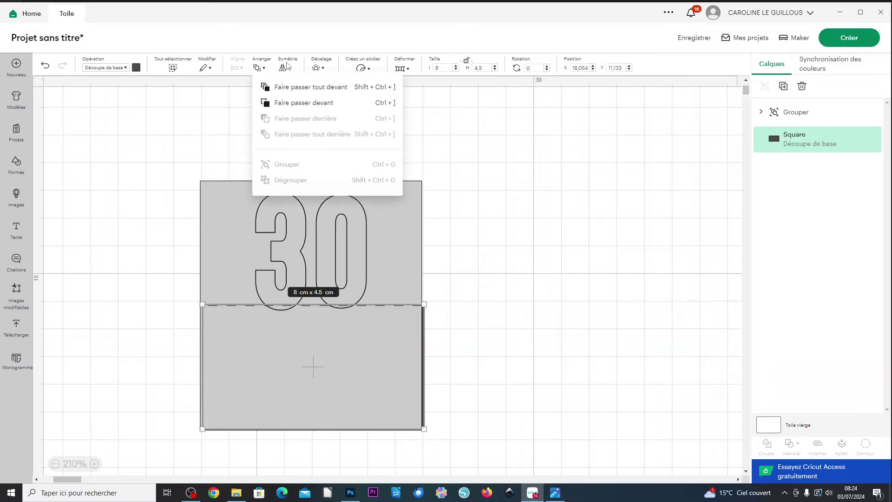
left_click(320, 91)
left_click(699, 183)
left_click_drag(857, 112, 811, 103)
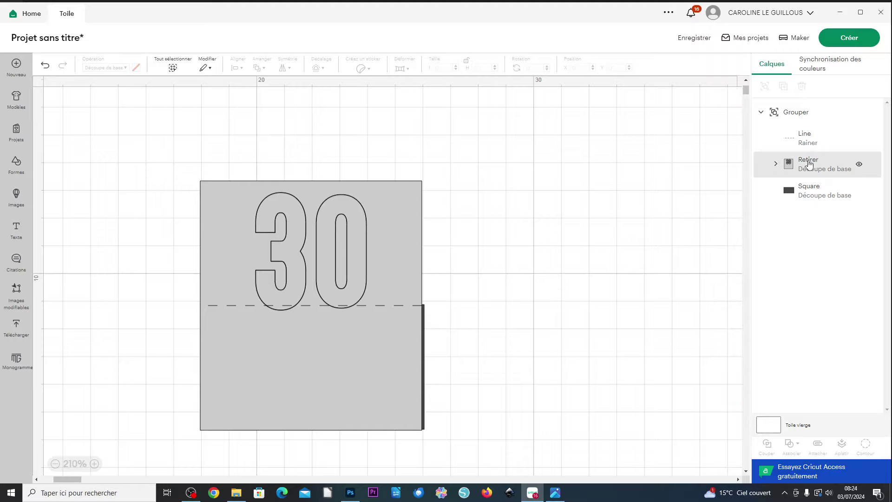
left_click_drag(819, 188, 780, 105)
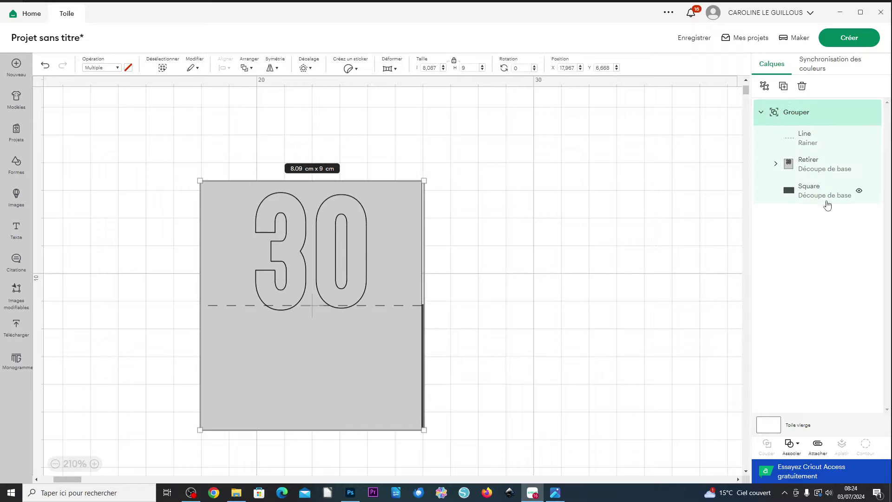
left_click_drag(826, 199, 813, 101)
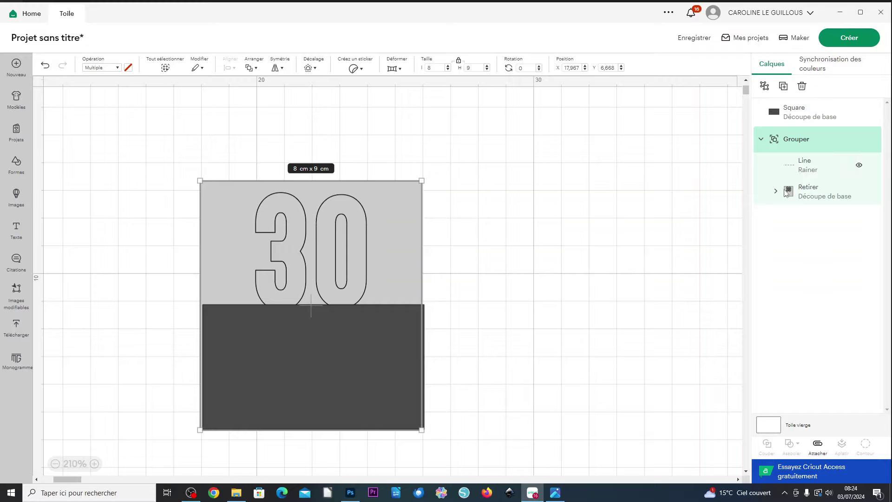
left_click(514, 244)
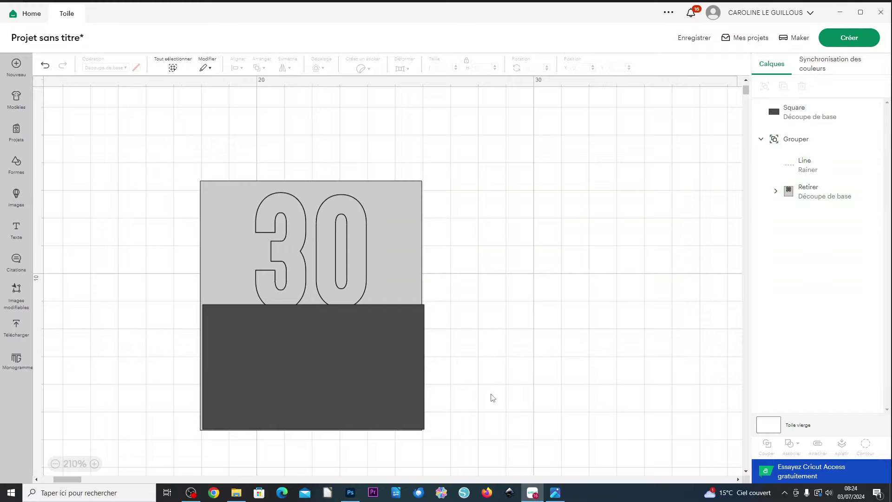
- Align the dark rectangle and the card group by centring them horizontally and matching their bottom edges
left_click_drag(491, 395, 119, 174)
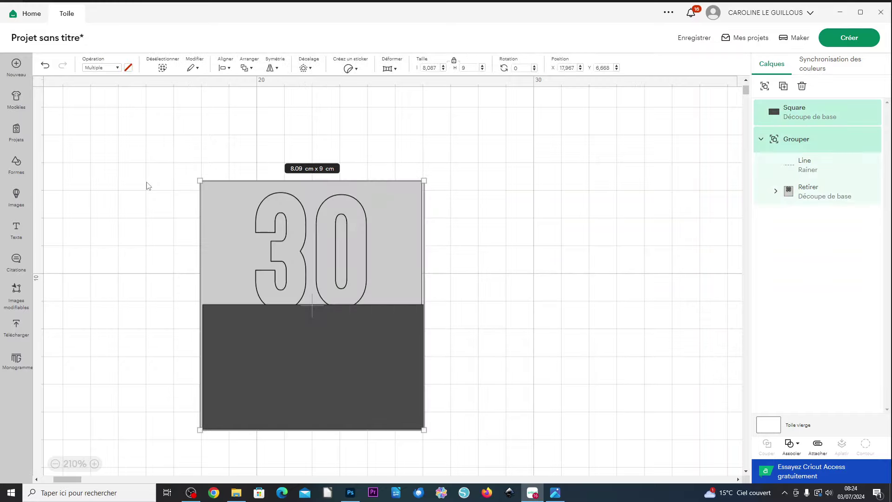
left_click(223, 67)
left_click(252, 118)
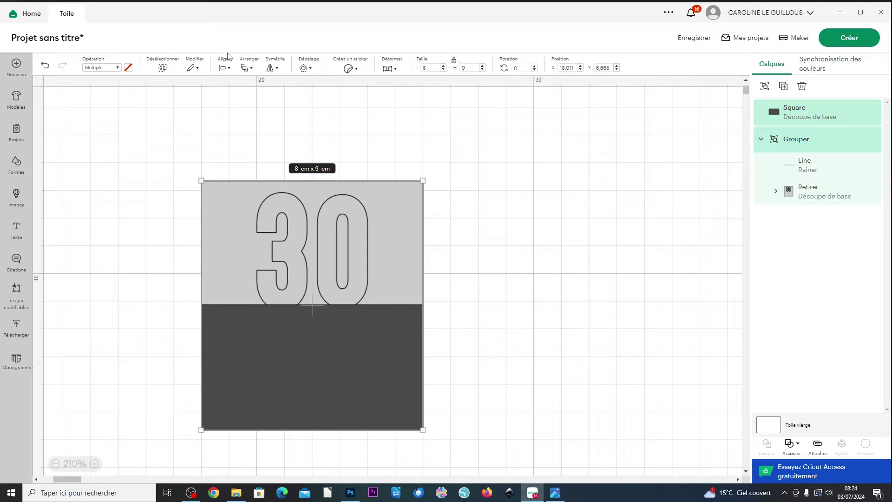
left_click(222, 68)
left_click(242, 180)
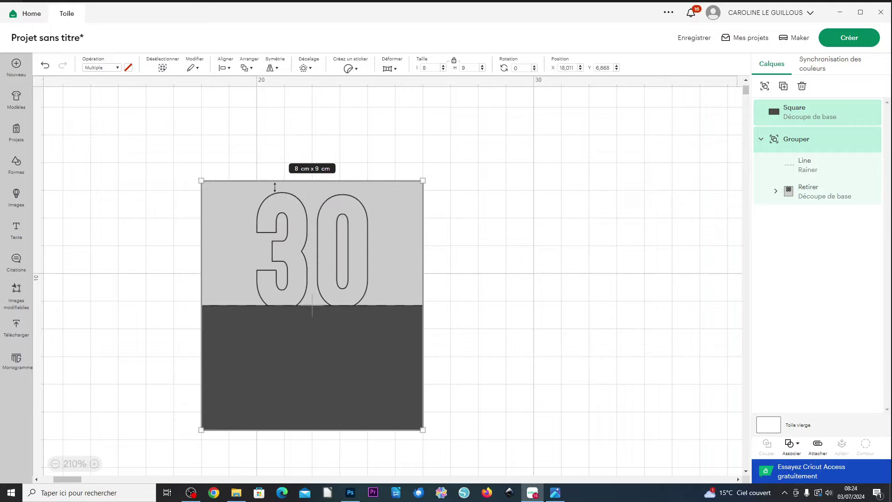
left_click(500, 399)
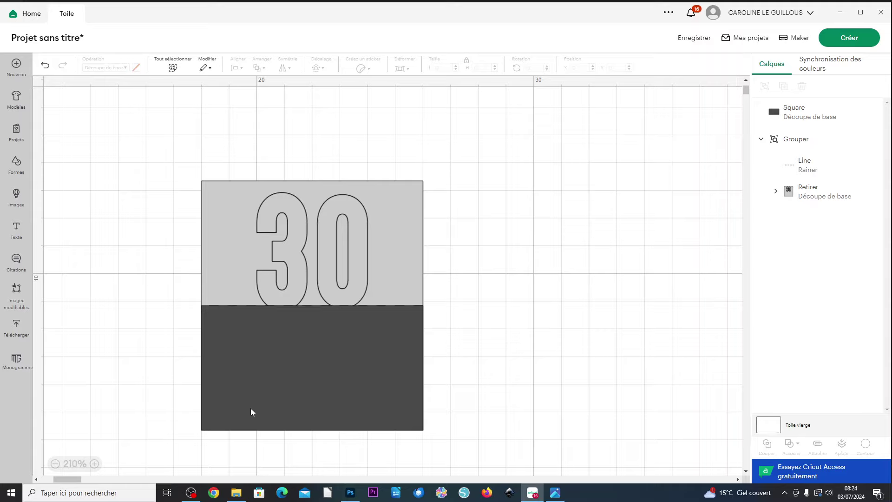
- Ungroup the score line and the rectangle with the cut "30"
left_click(806, 136)
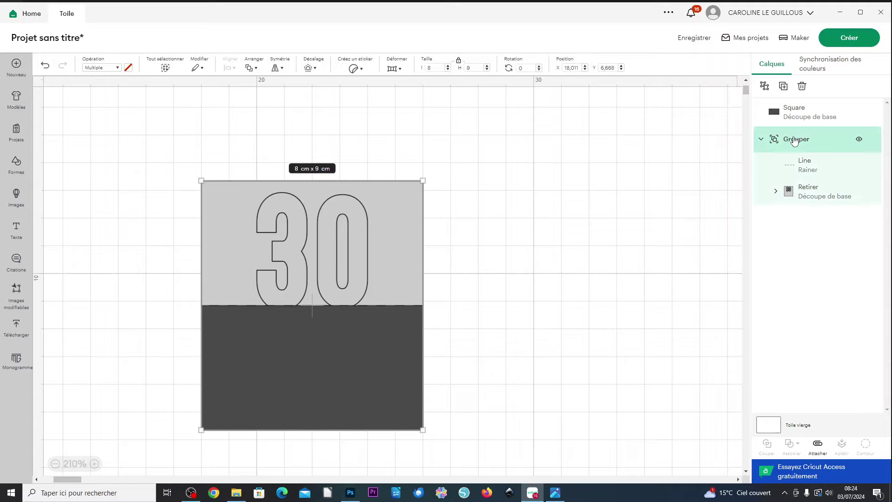
right_click(795, 139)
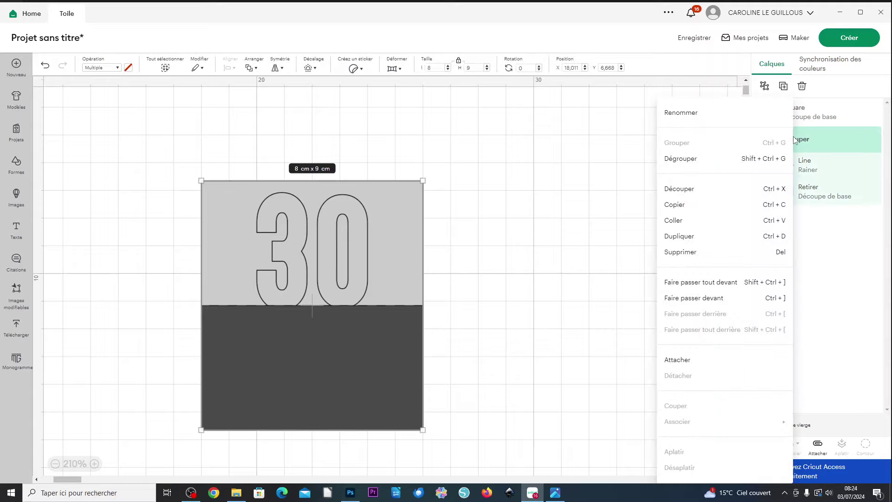
left_click(686, 166)
left_click(510, 316)
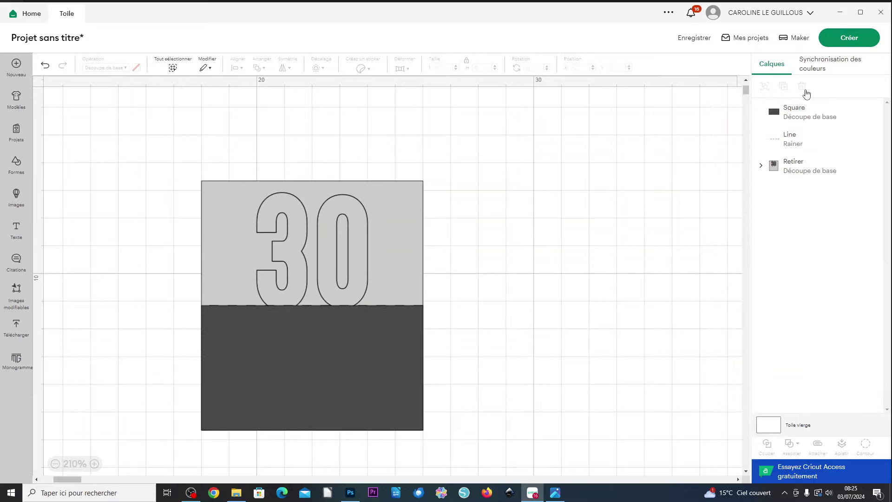
- Unite (Lier) the dark rectangle with the cut "30" rectangle and place the united shape behind the score line
left_click(803, 112)
left_click(809, 172, "shift")
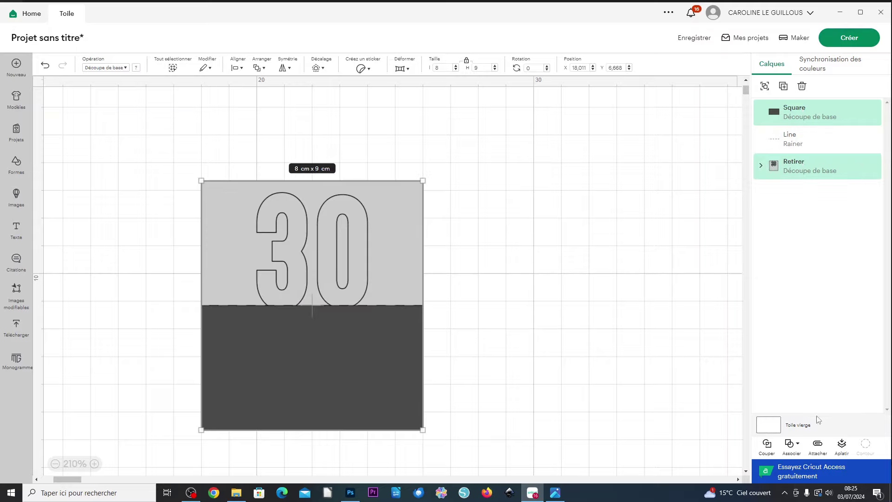
left_click(795, 445)
left_click(812, 346)
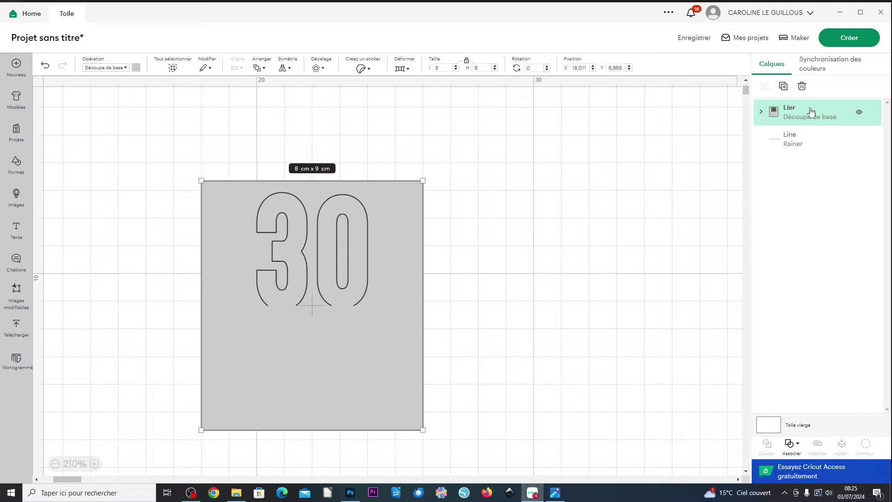
left_click_drag(810, 113, 820, 156)
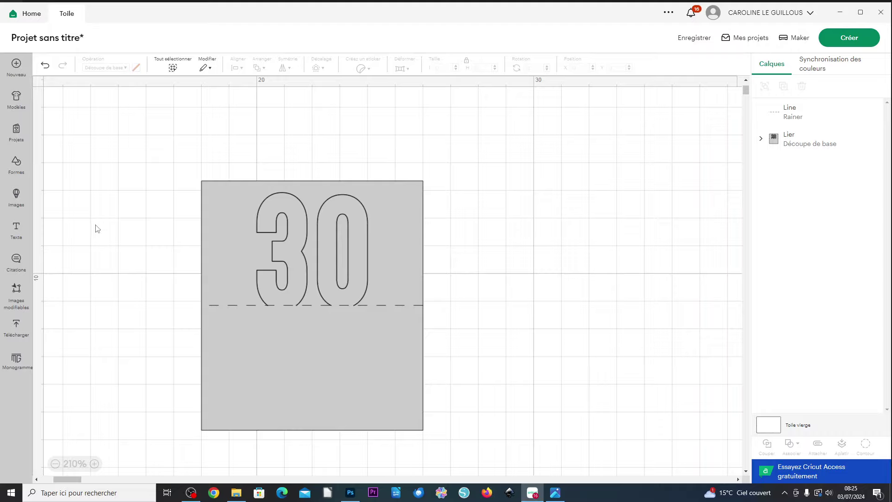
- Add a text object below the card and enter the guest's first name in it
left_click(16, 229)
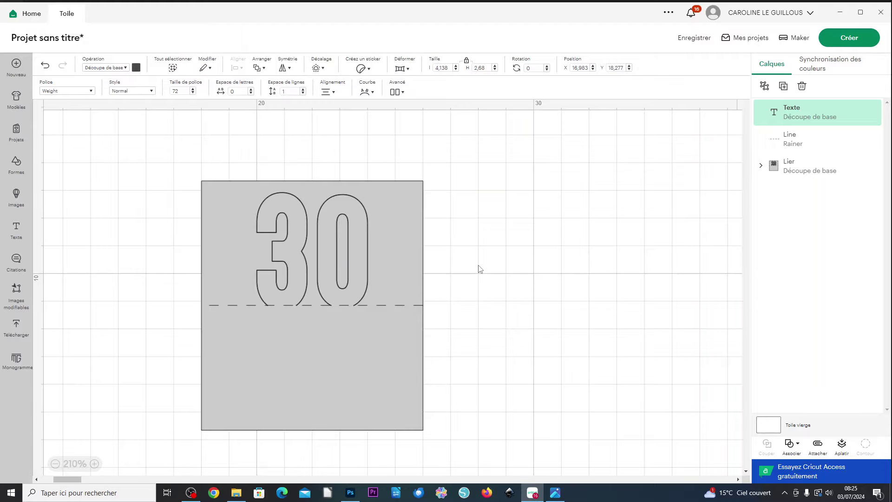
scroll(480, 269, "down", 5)
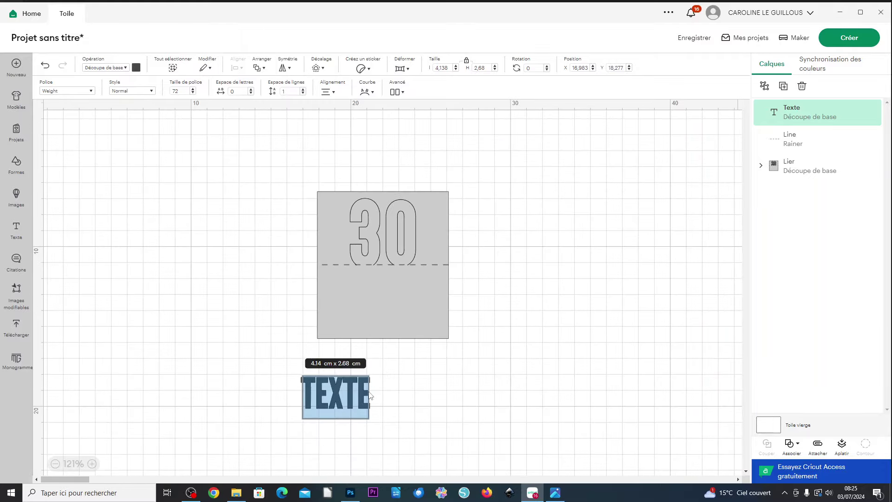
double_click(335, 392)
type("c")
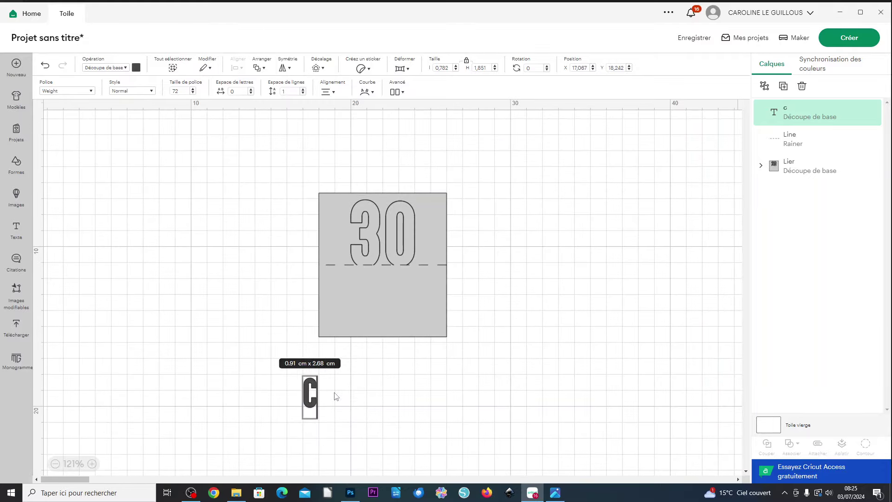
type("AROLINE")
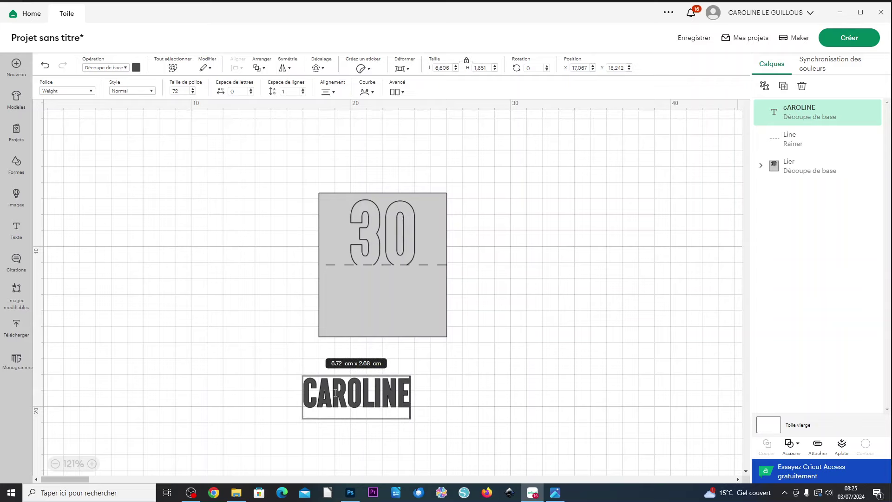
- Switch the name's font choice to the Cricut fonts, filtered to Gratuit and Une seule couche
left_click(87, 90)
type("WEI")
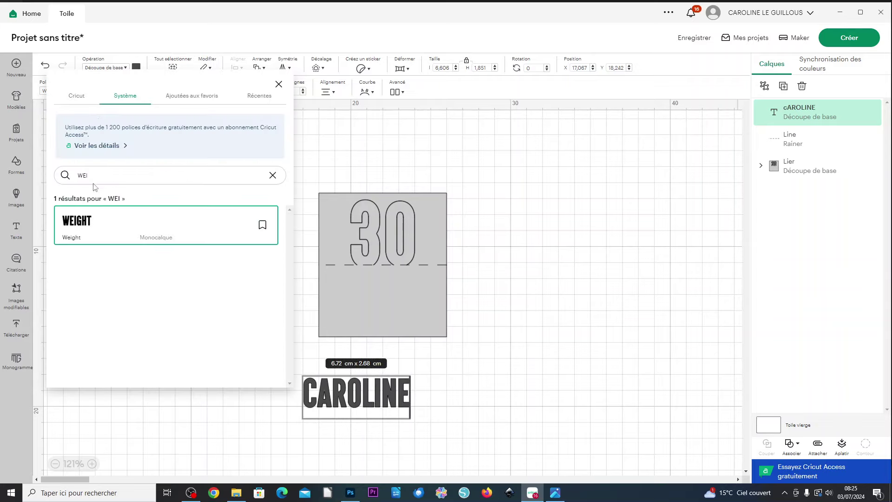
left_click(76, 98)
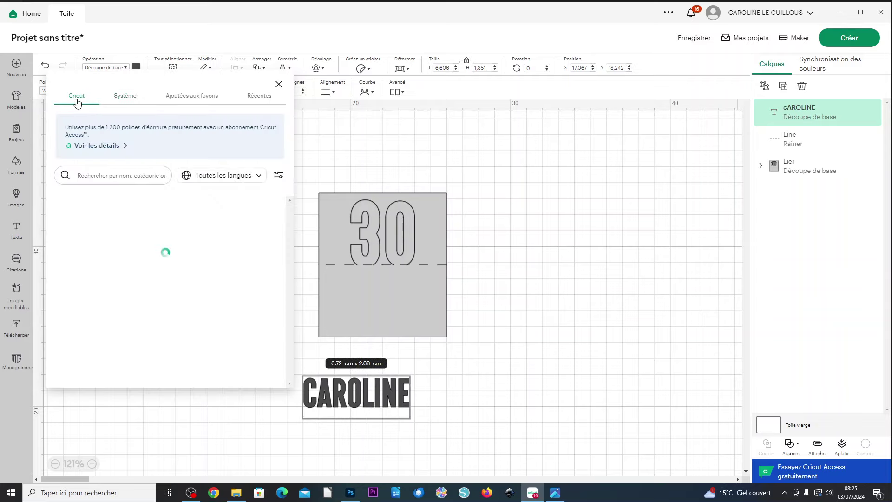
left_click(280, 176)
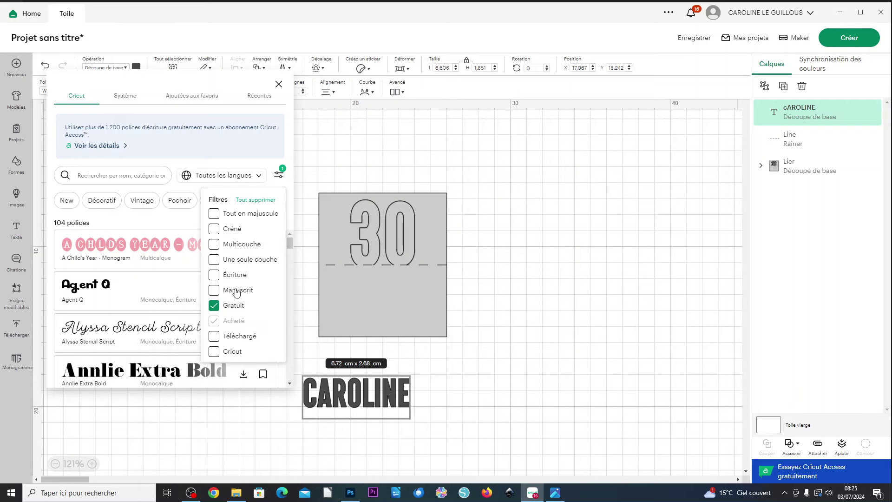
left_click(214, 259)
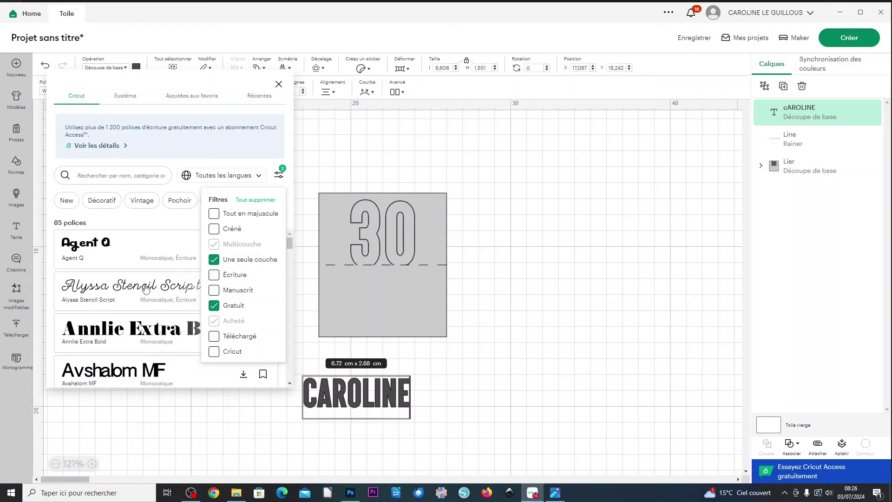
- Apply the Alyssa Stencil Script font to the name and browse further fonts in the filtered list
left_click(106, 291)
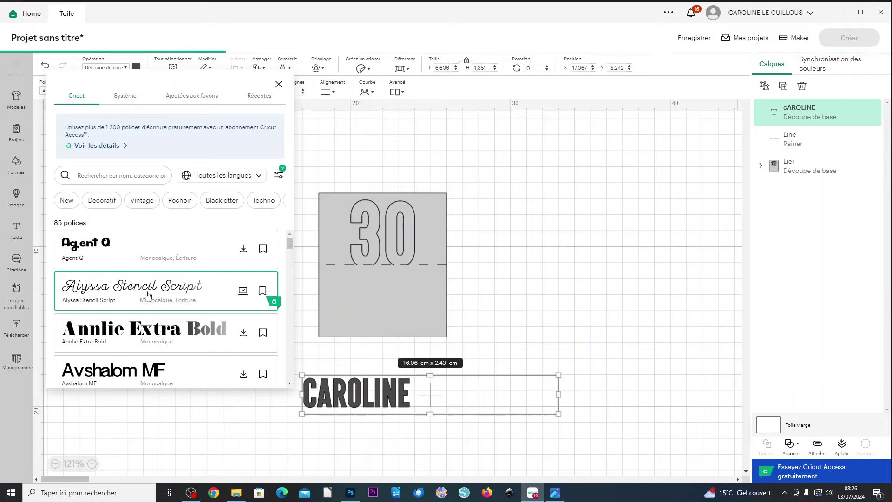
scroll(156, 305, "down", 1)
scroll(155, 305, "down", 15)
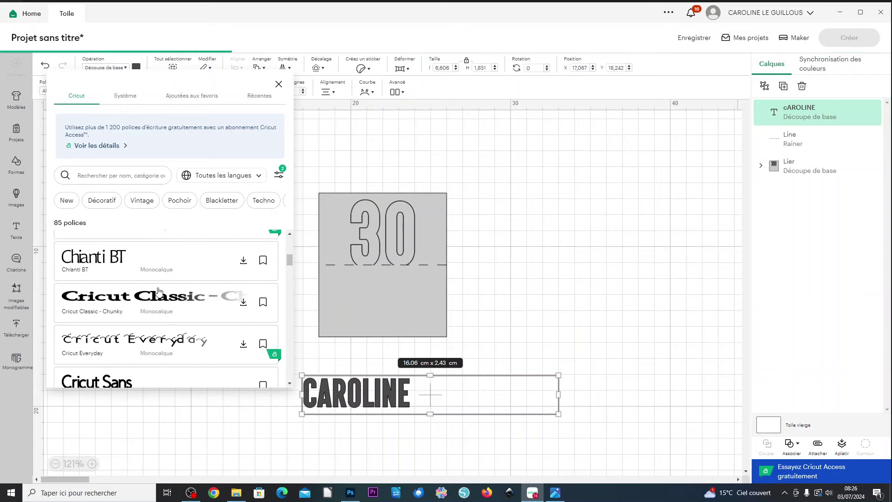
scroll(158, 291, "down", 6)
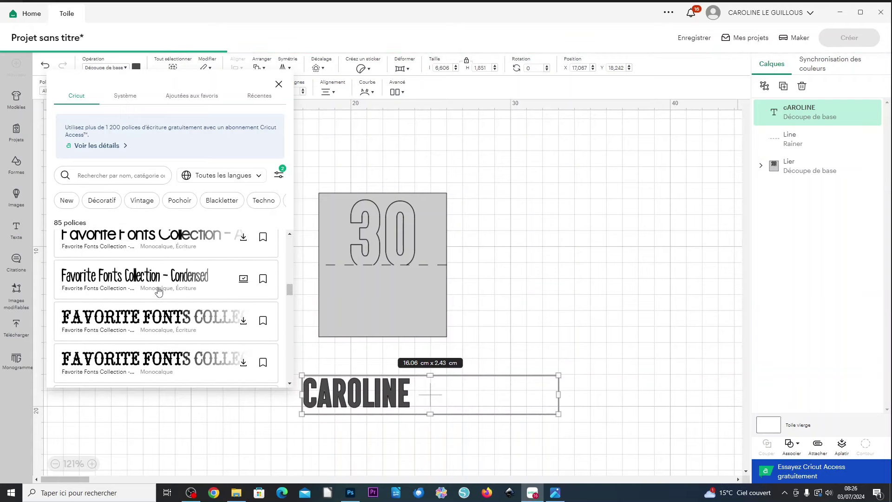
scroll(163, 289, "down", 7)
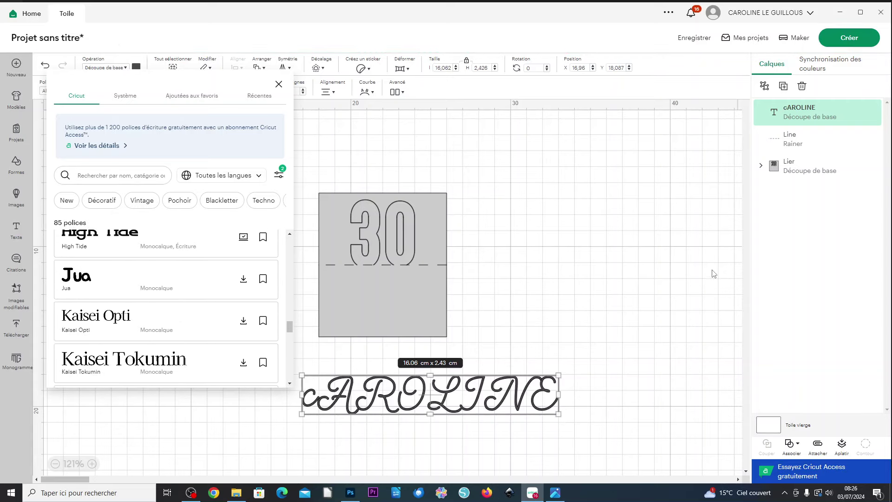
left_click(346, 400)
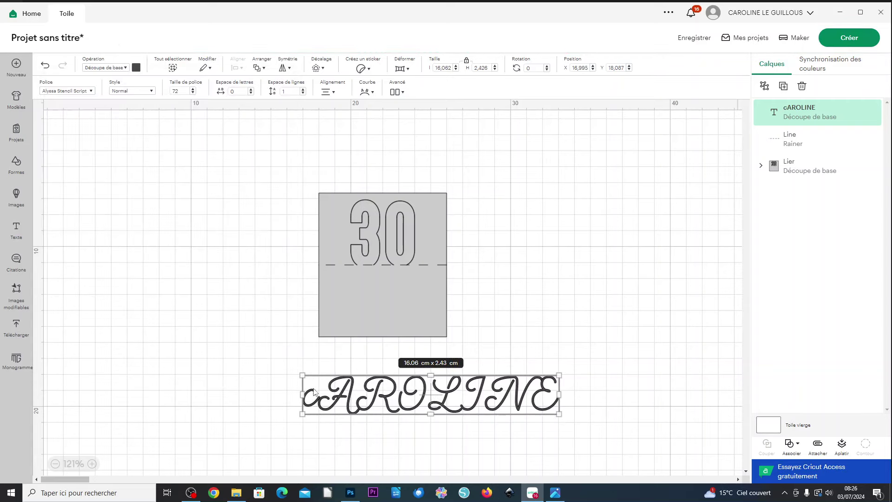
- Retype the guest's first name with only its initial letter capitalized
double_click(380, 395)
type("Cz")
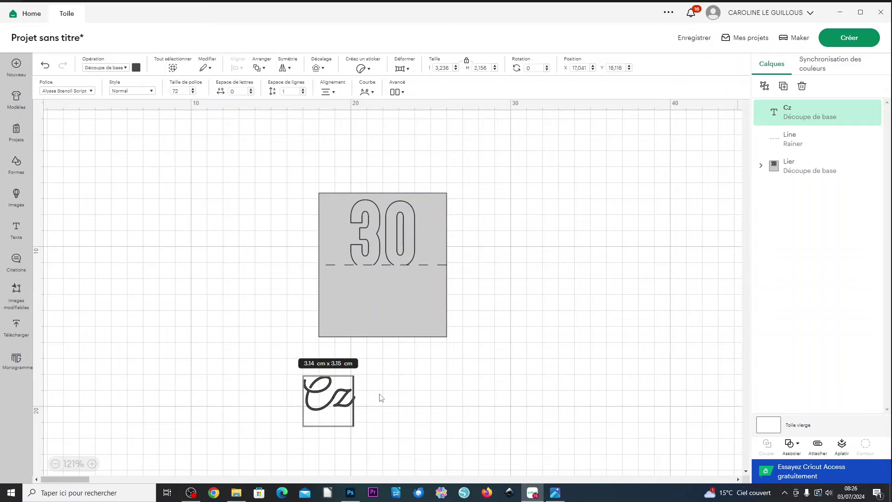
key("BackSpace")
type("aroline")
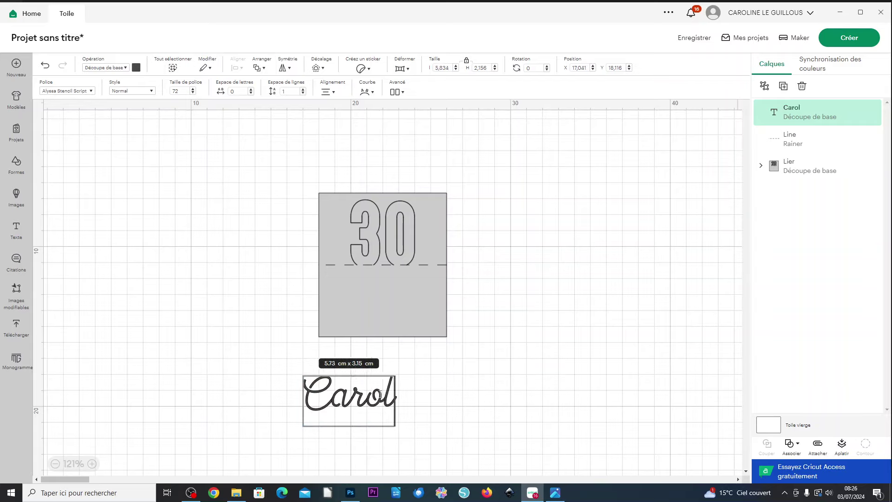
left_click(539, 358)
left_click(389, 403)
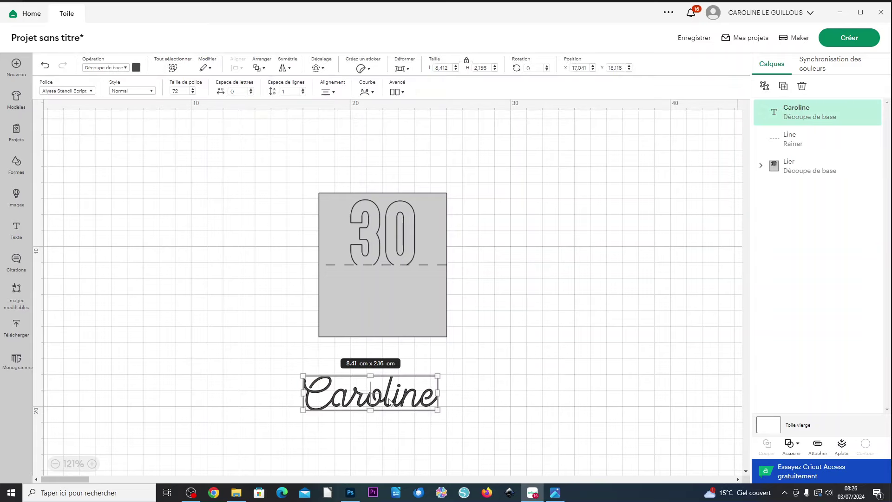
- Add the Écriture filter to the Gratuit and Une seule couche filters for the name's font list
left_click(86, 91)
scroll(132, 297, "down", 15)
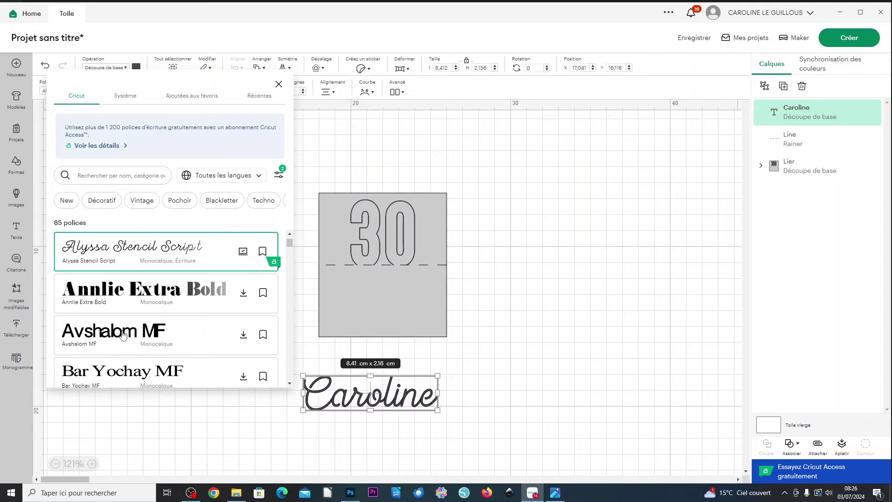
scroll(130, 310, "down", 6)
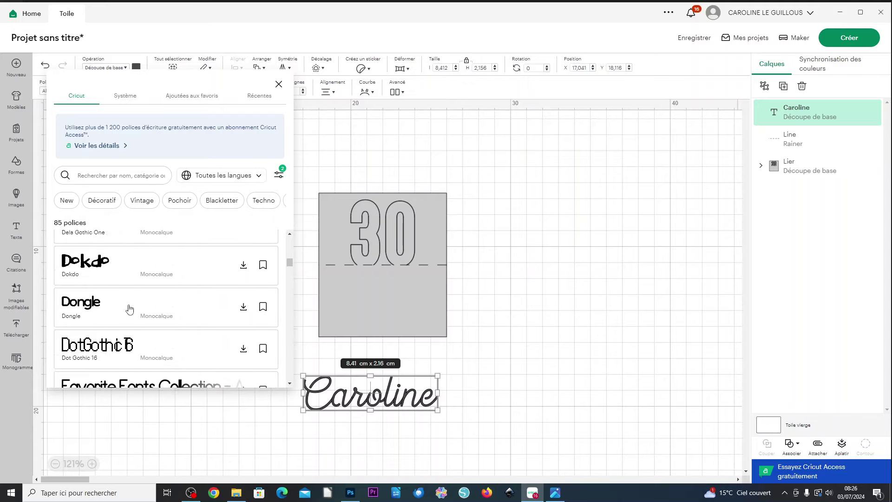
scroll(130, 308, "down", 10)
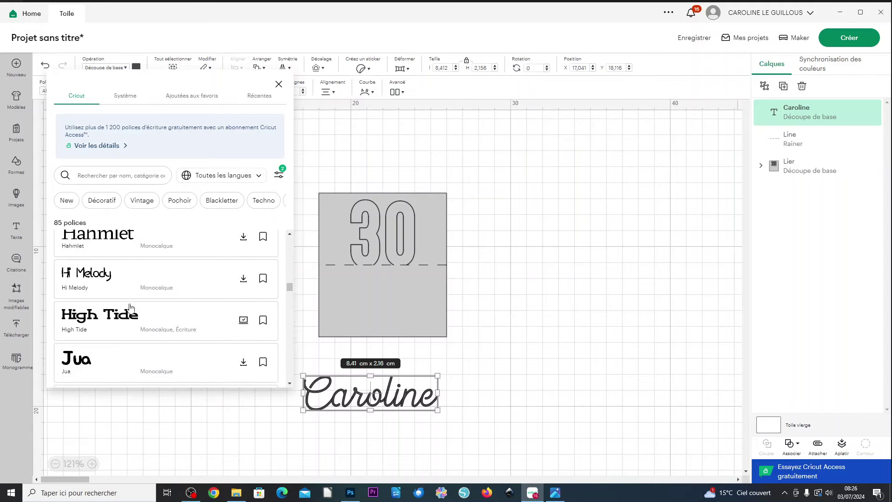
left_click(281, 177)
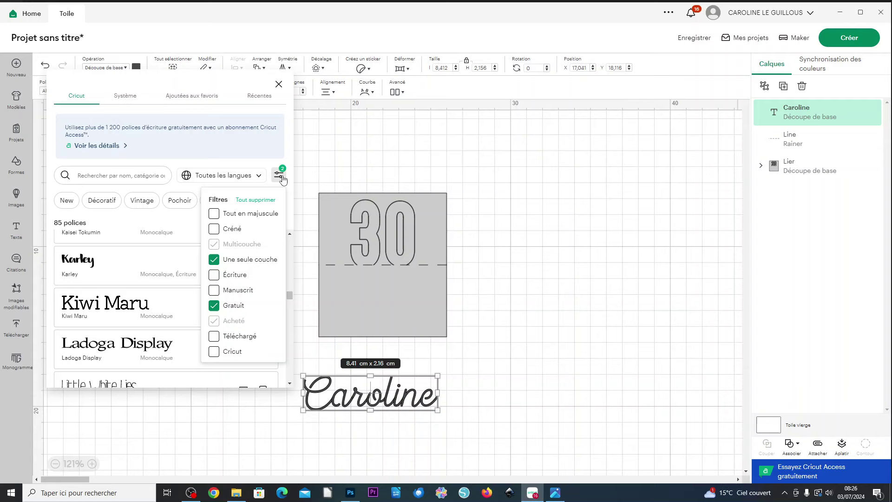
left_click(233, 277)
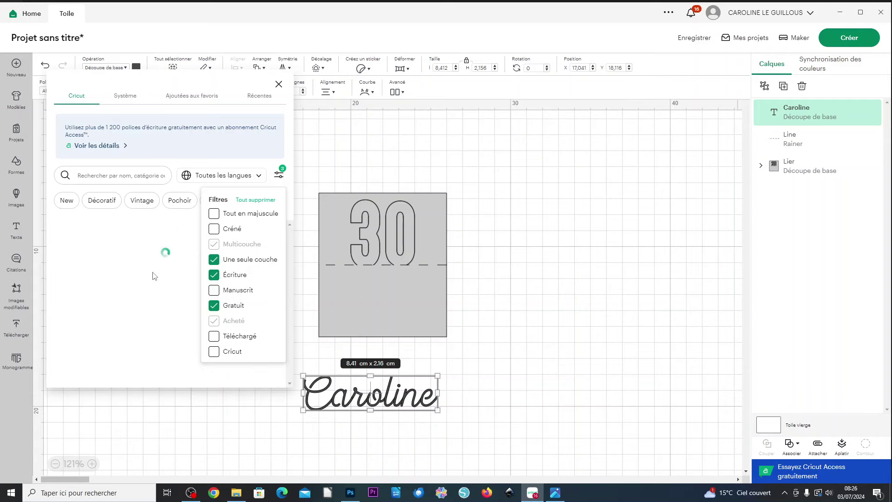
scroll(123, 286, "down", 5)
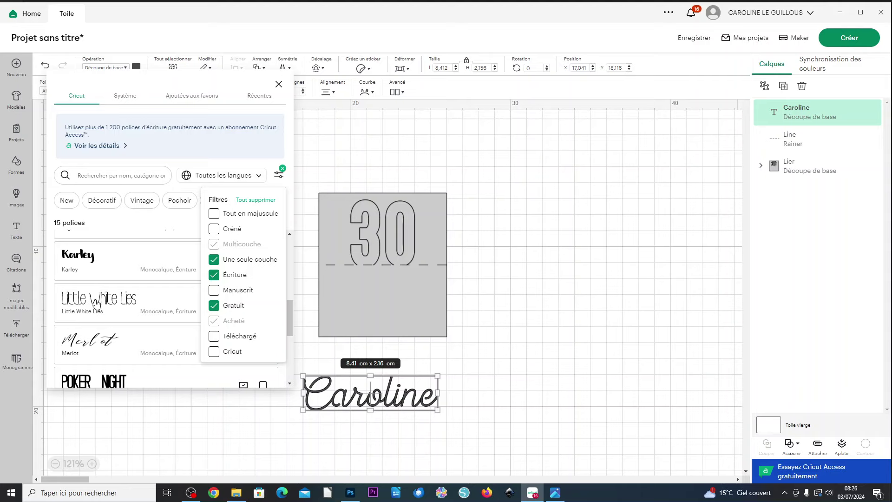
- Apply the Little White Lies font to the name and place the name on the card's lower half
left_click(96, 303)
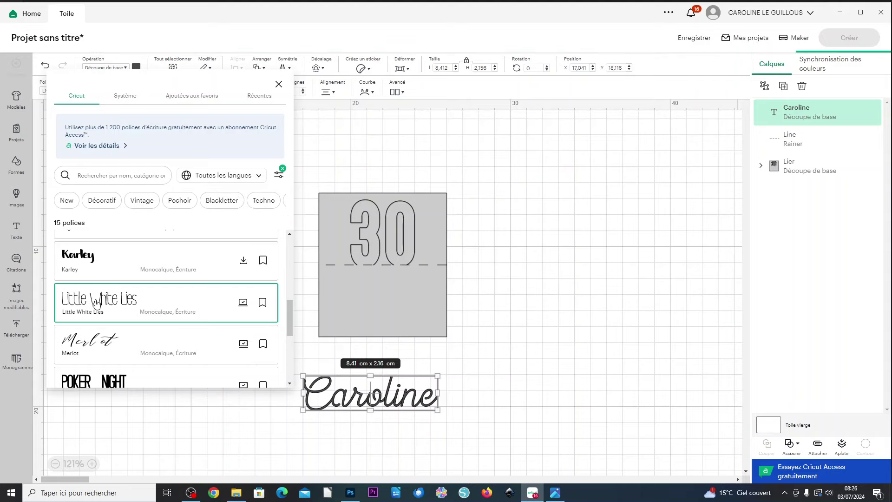
left_click(527, 430)
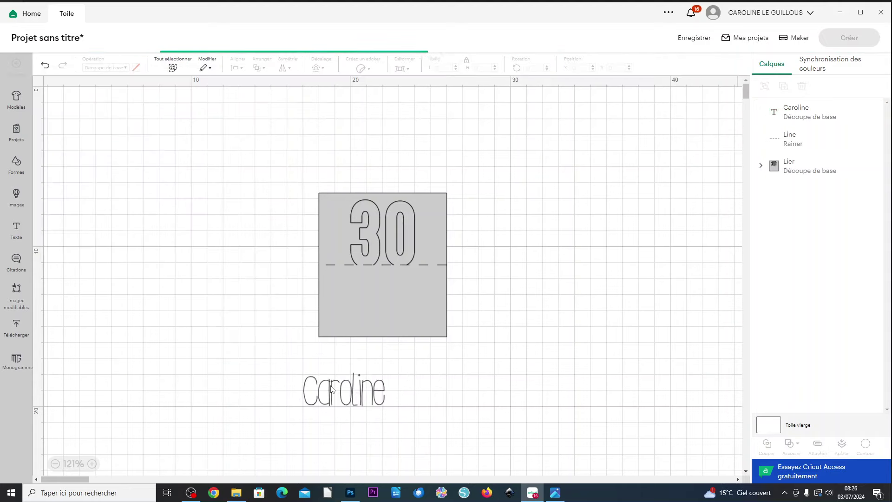
left_click(360, 399)
left_click_drag(349, 397, 388, 308)
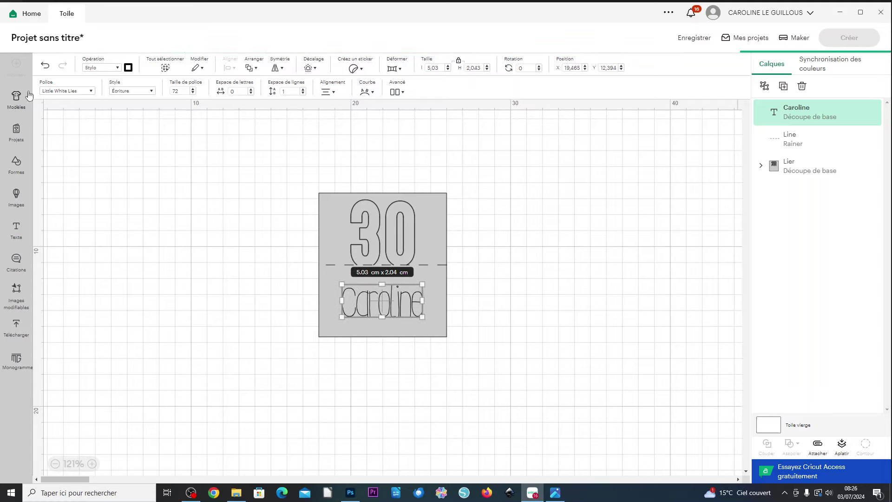
- Compare the name's Normal and Écriture styles beside the card, ending on Écriture
left_click(152, 91)
left_click(140, 110)
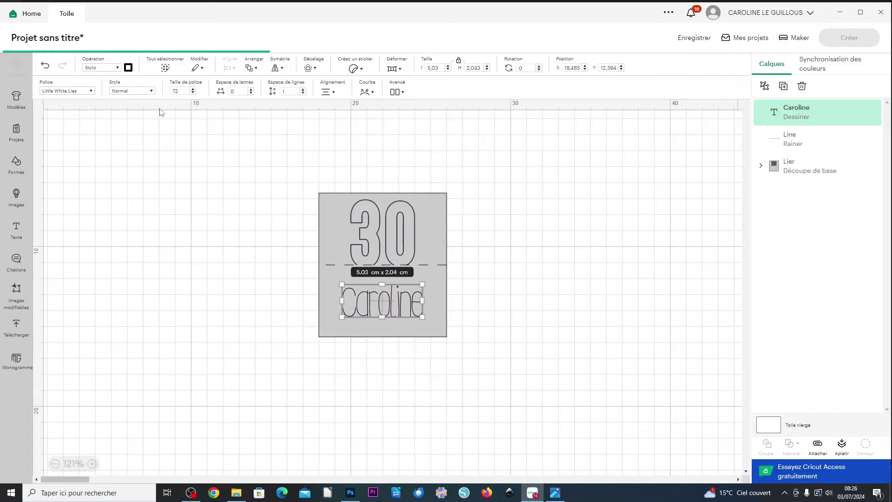
left_click_drag(370, 297, 219, 300)
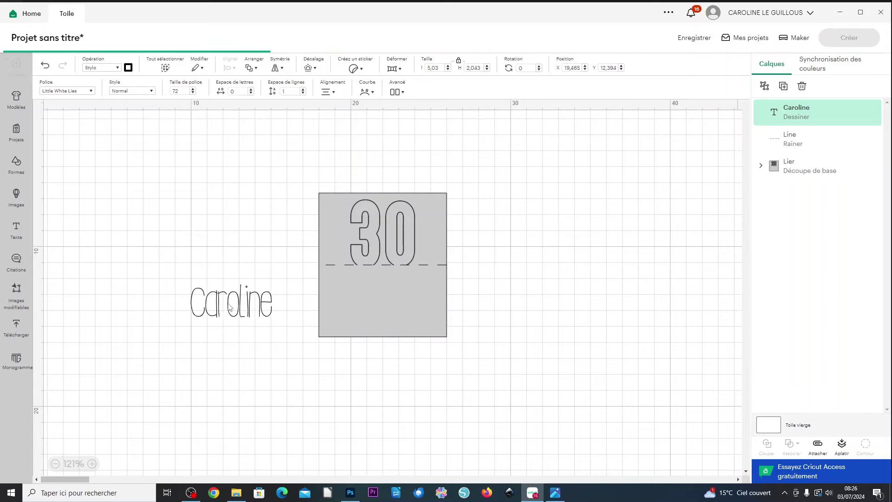
scroll(219, 300, "up", 8)
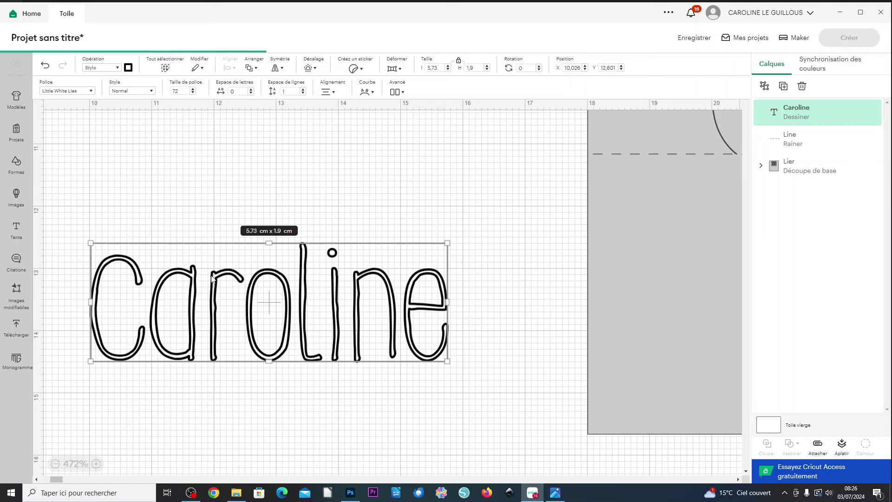
left_click(153, 91)
left_click(158, 127)
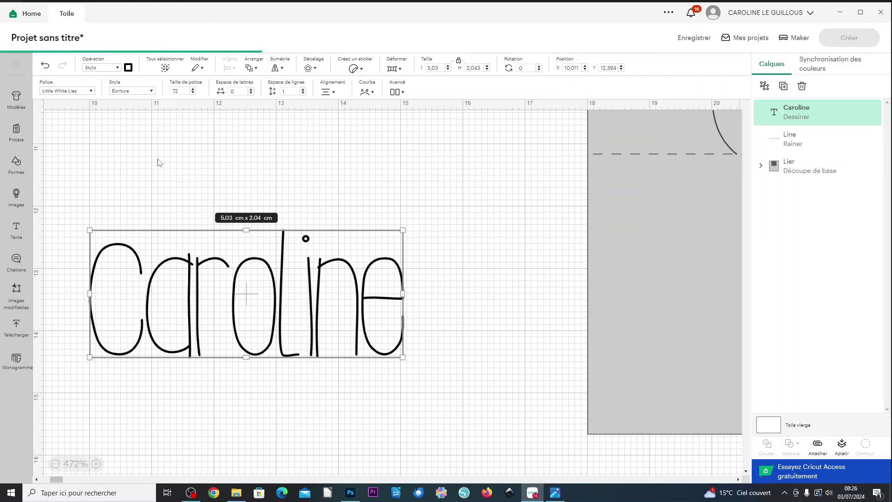
- Place the name below the fold on the card and center it horizontally with the score line and the card
scroll(217, 299, "down", 5)
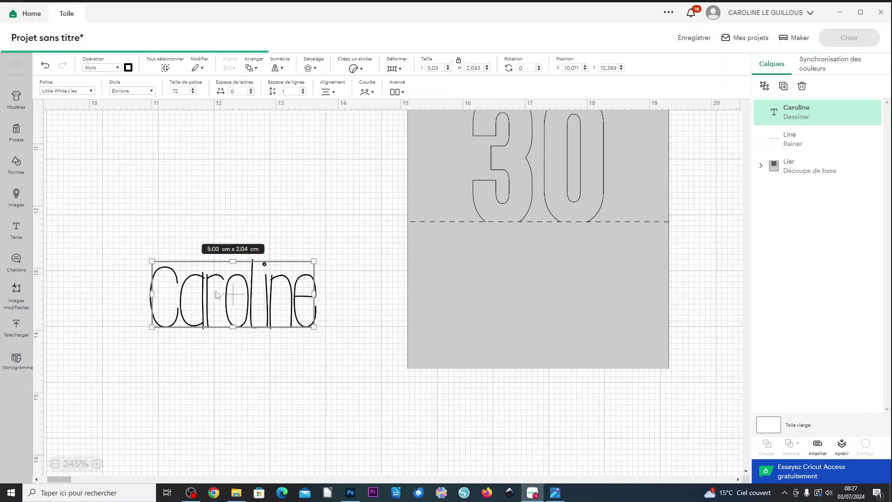
left_click_drag(250, 303, 434, 300)
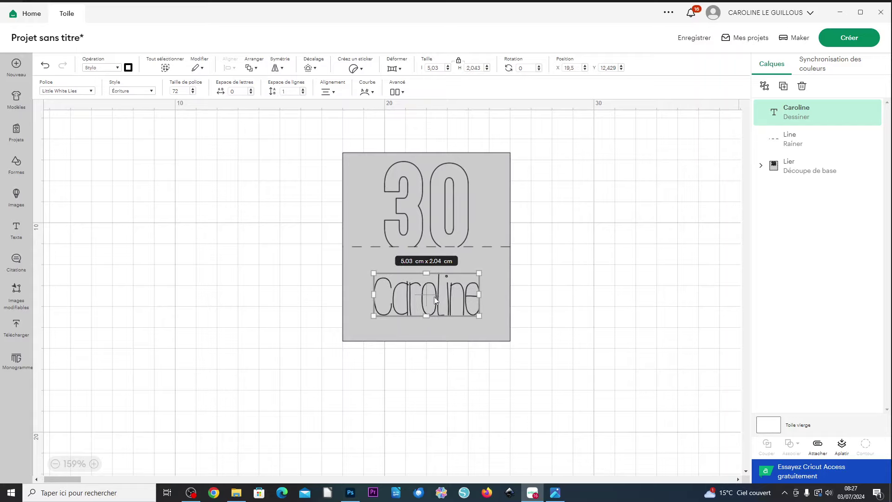
left_click_drag(577, 368, 308, 153)
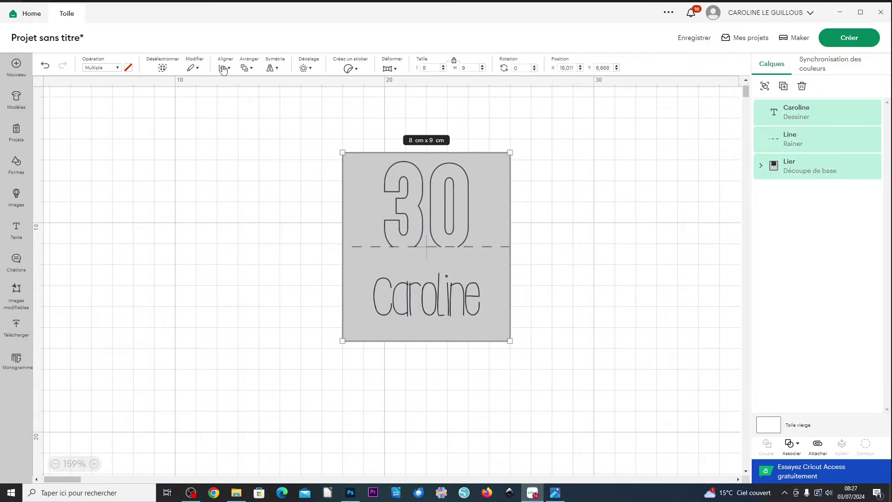
left_click(224, 67)
left_click(255, 117)
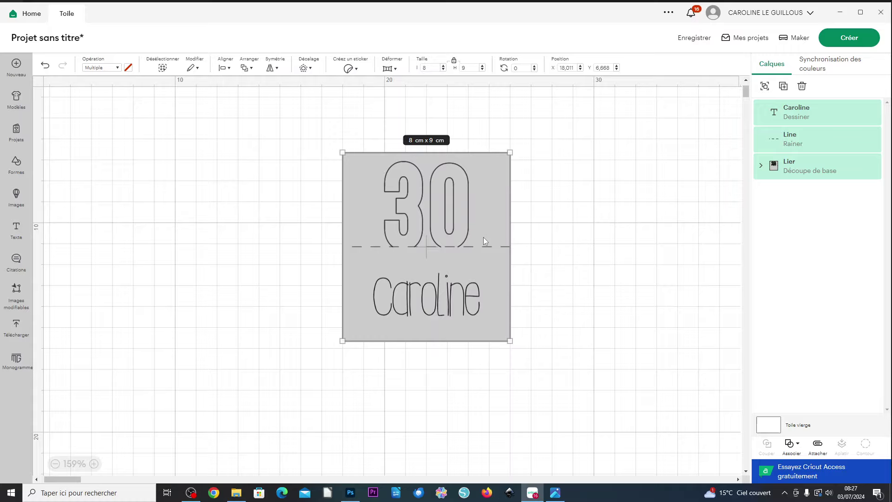
left_click(602, 367)
- Shorten the score line to about 2.36 cm, from the card's left edge to the foot of the "3"
scroll(527, 300, "up", 5)
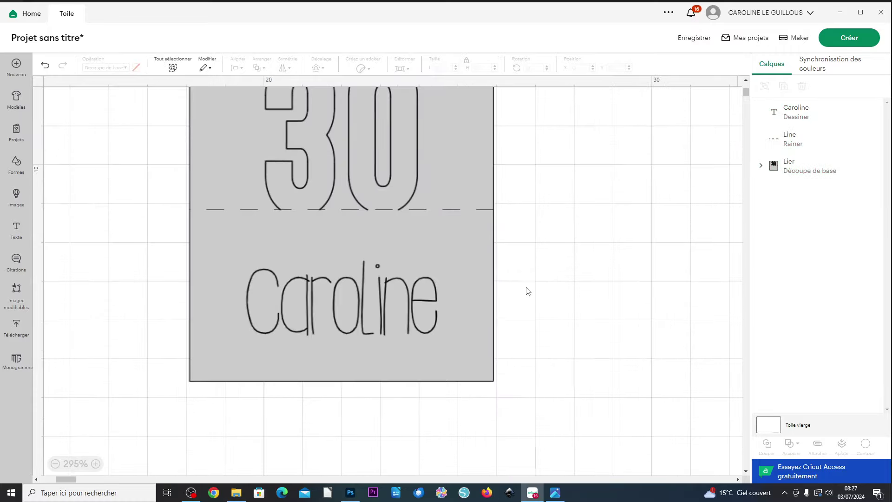
scroll(332, 291, "up", 2)
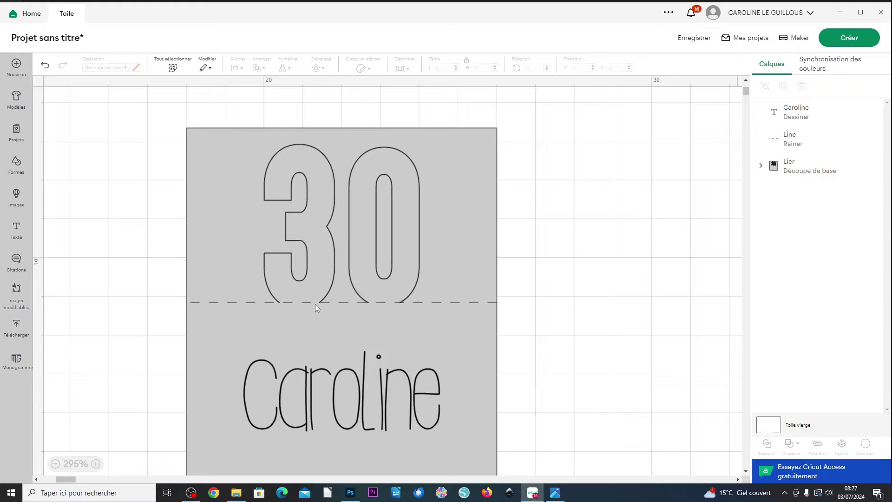
left_click(387, 303)
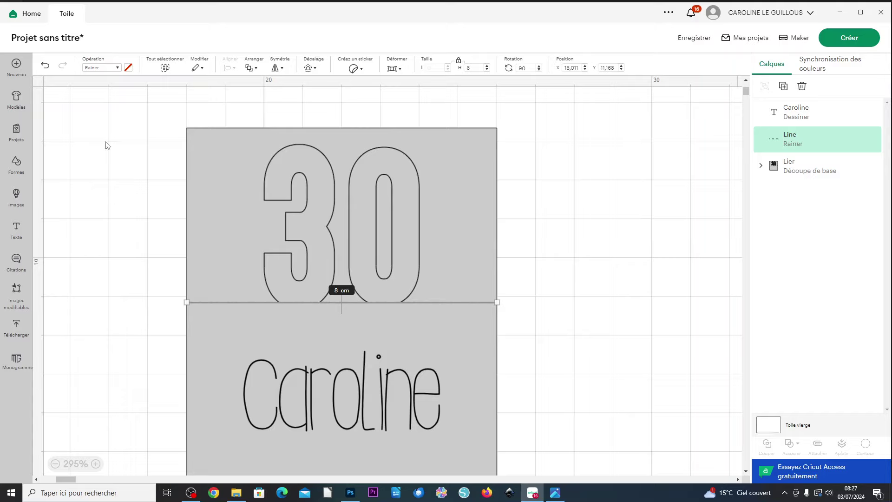
left_click_drag(496, 303, 277, 302)
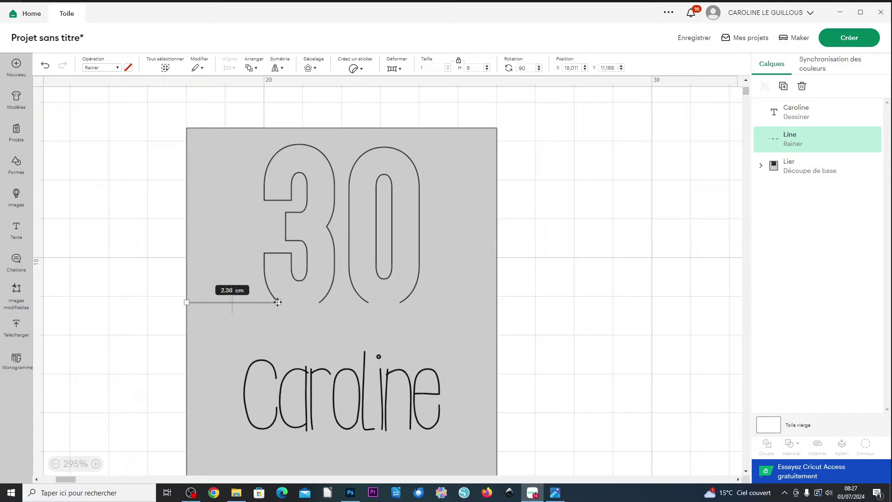
left_click(589, 295)
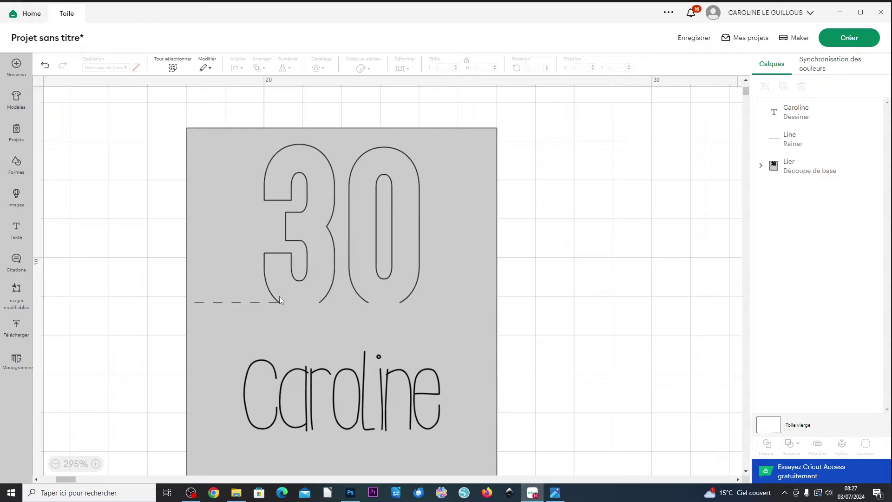
- Duplicate the short score line and fit the copy, about 2.47 cm long, between the foot of the "0" and the card's right edge
left_click(267, 303)
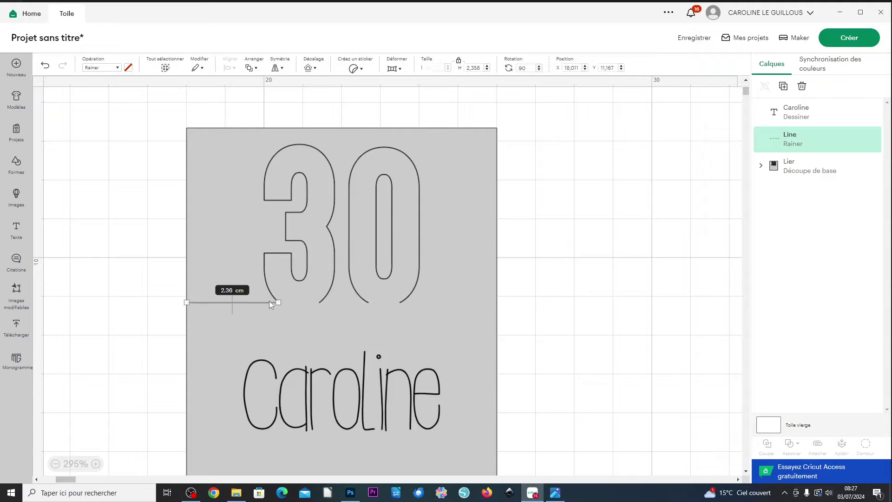
key("ctrl+c")
key("ctrl+v")
left_click_drag(97, 127, 400, 302)
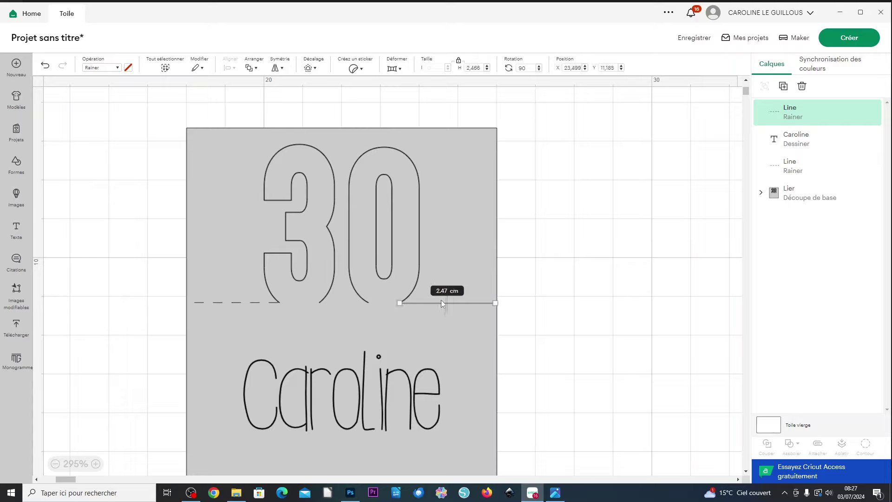
- Paste another score line on the fold and shorten it to about 1.18 cm to span the gap between the "3" and the "0"
key("ctrl+v")
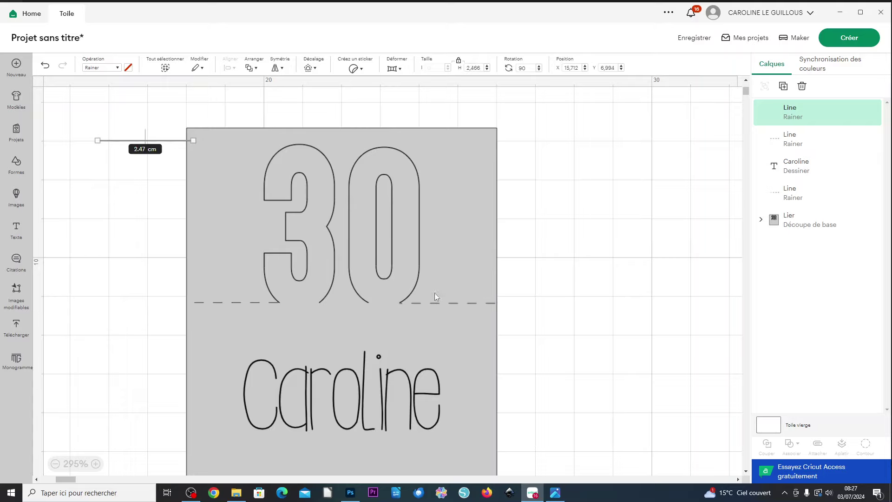
left_click_drag(112, 142, 335, 306)
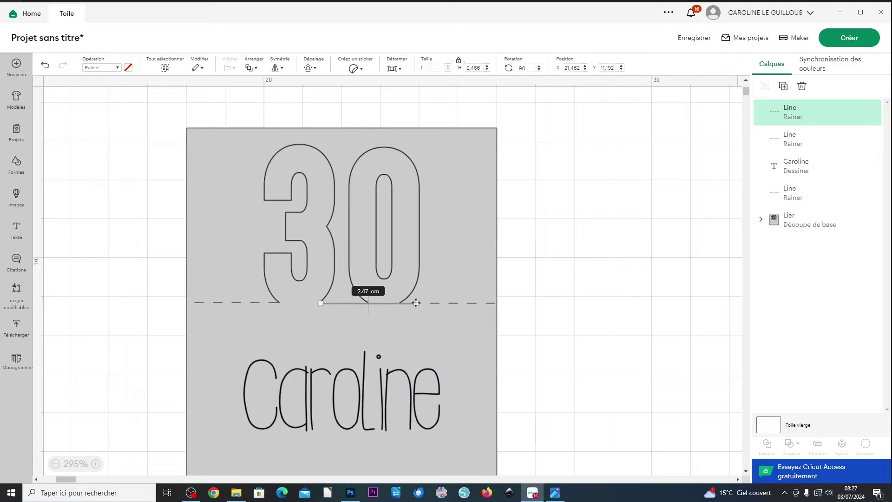
left_click_drag(417, 303, 368, 303)
left_click(392, 314)
left_click(367, 303)
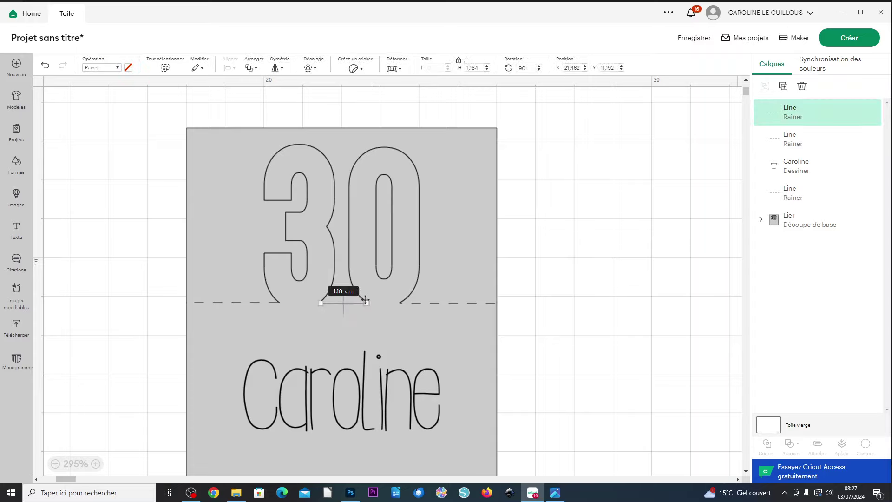
- Fine-tune the end of the middle score line at the foot of the "0" and center all three score lines vertically with the card
left_click_drag(368, 302, 367, 303)
left_click(386, 303)
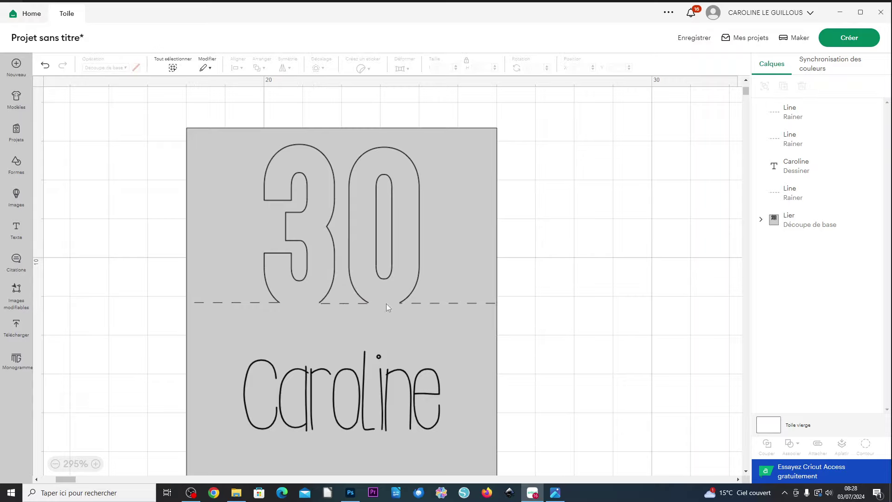
left_click(338, 303)
left_click(584, 332)
left_click_drag(86, 267, 575, 336)
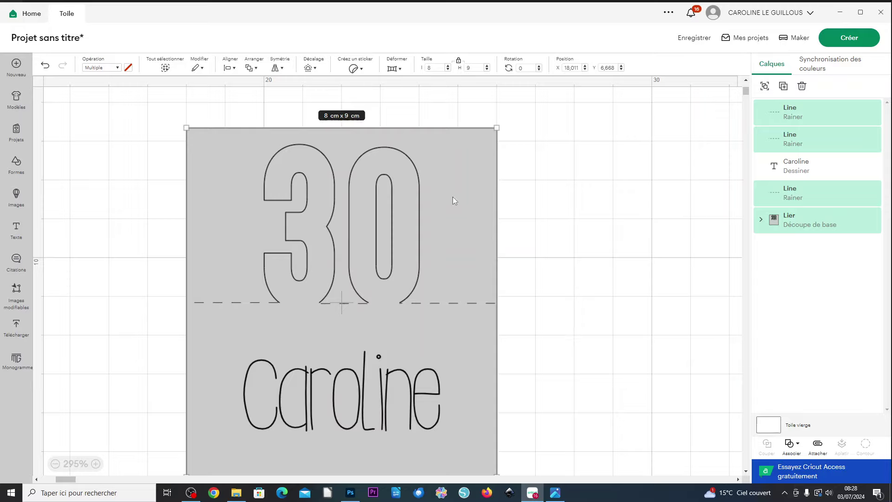
left_click(229, 67)
left_click(255, 166)
left_click(654, 332)
scroll(482, 313, "down", 3)
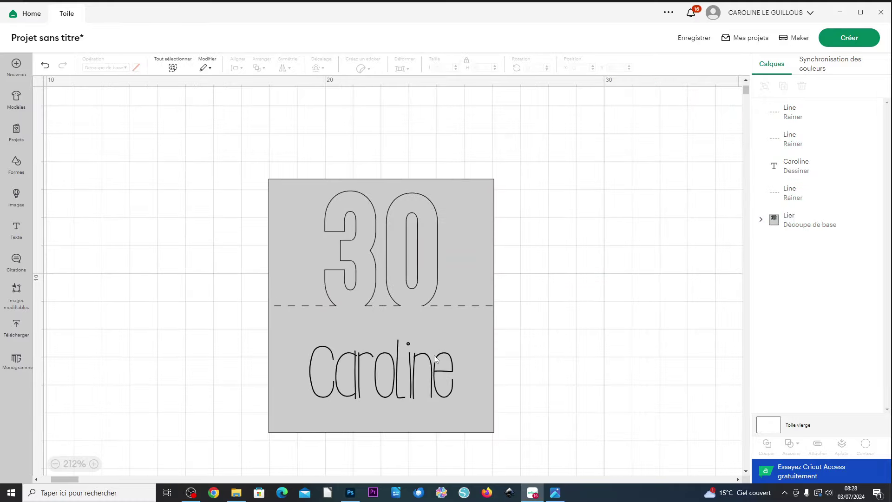
- Attach the score lines, the name and the "30" card together as one piece
left_click_drag(164, 152, 584, 450)
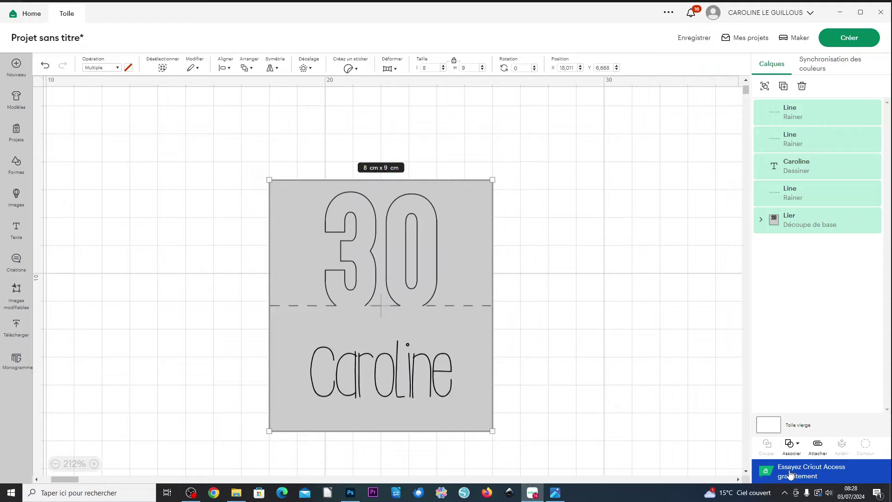
left_click(818, 444)
left_click(614, 354)
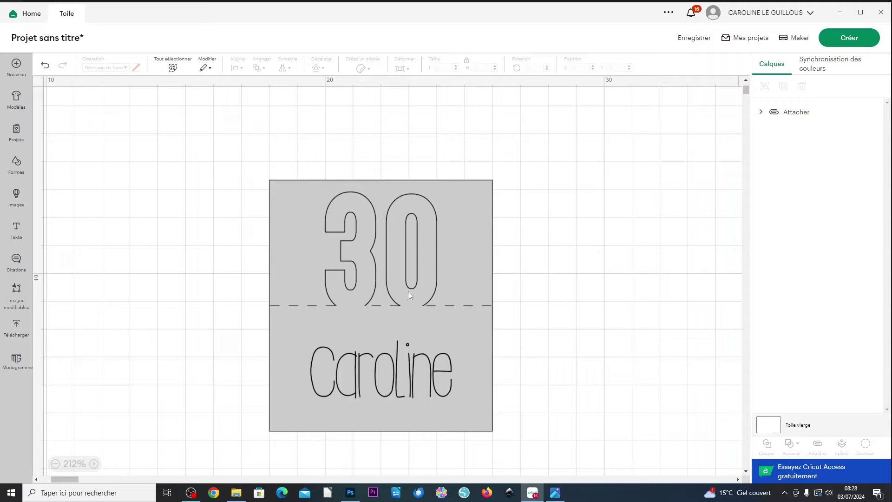
- Move the attached "30" card toward the canvas's upper-left area to free space for another design
left_click_drag(226, 156, 539, 441)
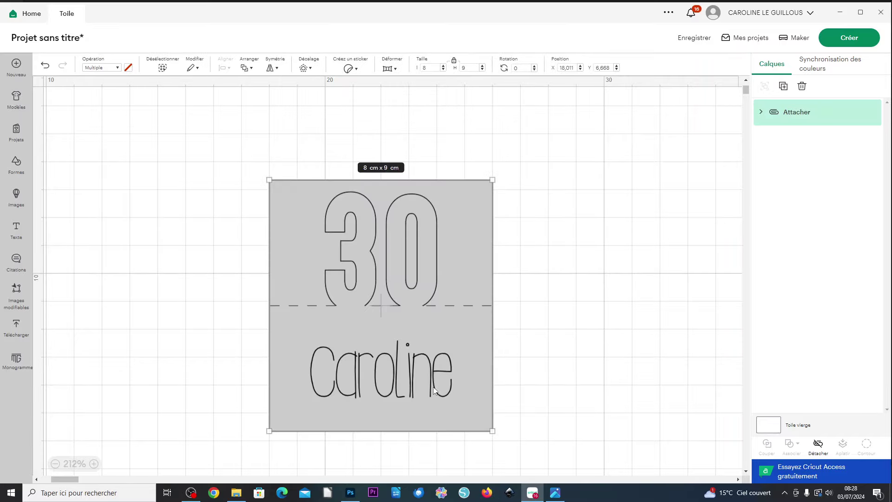
left_click_drag(428, 381, 251, 313)
scroll(184, 295, "down", 5)
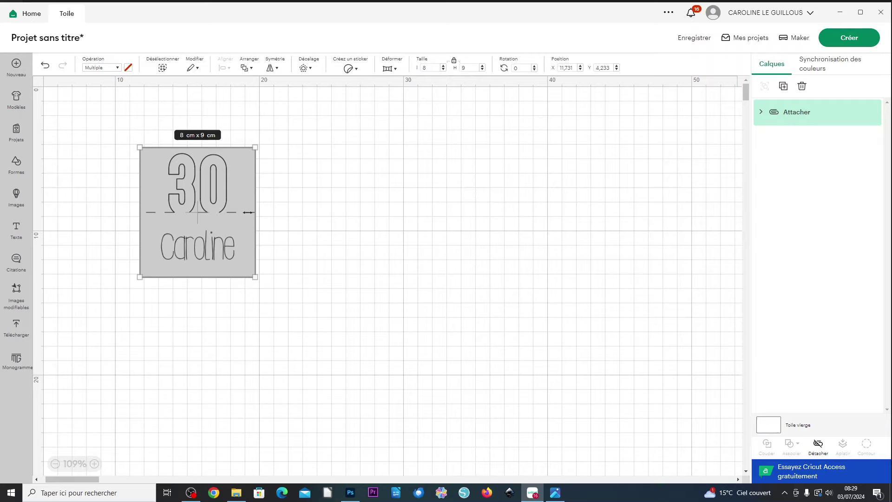
left_click(385, 255)
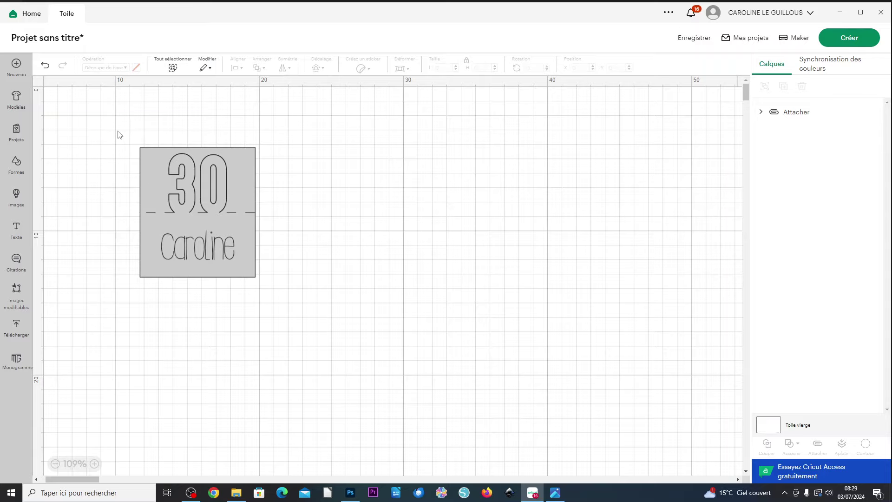
left_click_drag(237, 246, 191, 231)
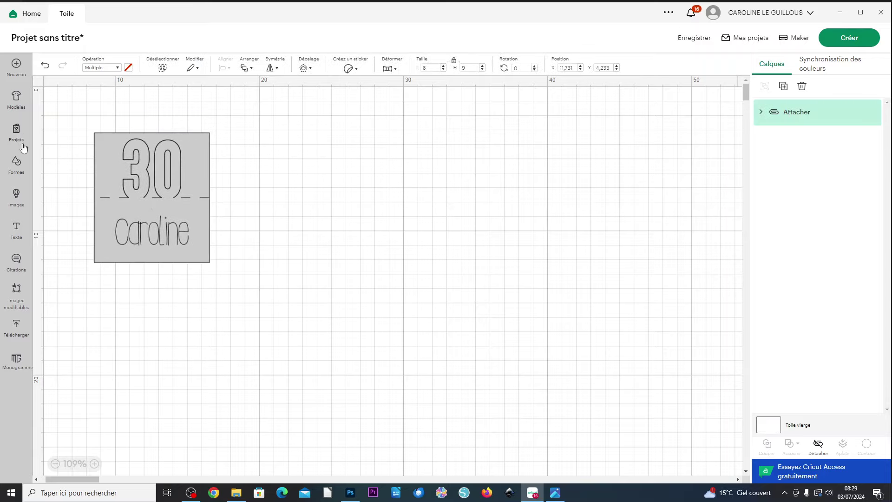
- Insert a square to the right of the "30" card and resize it non-proportionally to 8 cm wide by 9.5 cm high
left_click(16, 166)
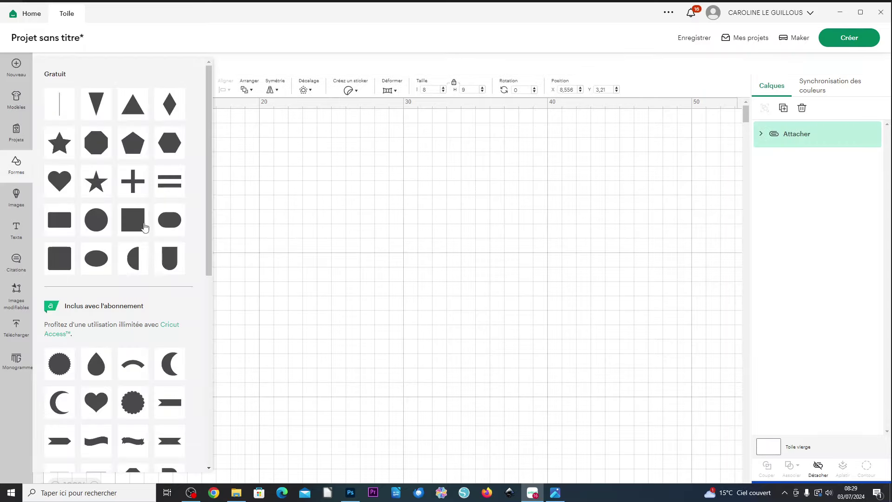
left_click(139, 224)
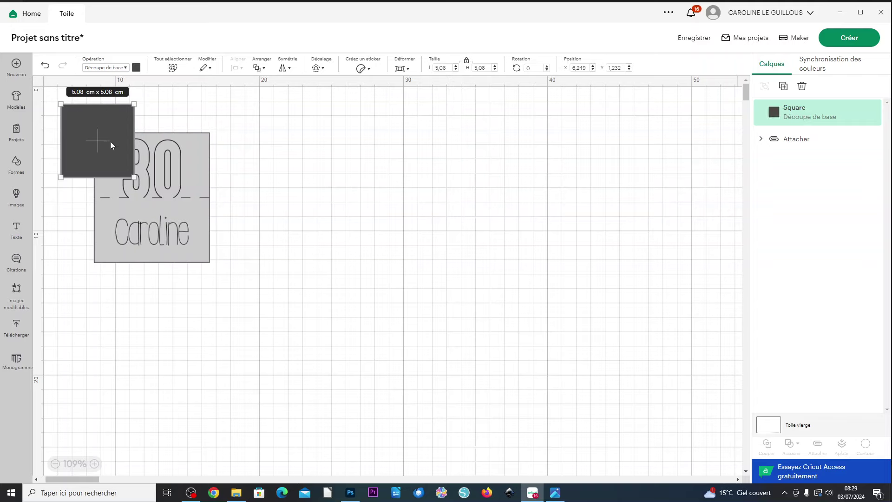
left_click_drag(111, 143, 421, 219)
left_click(467, 61)
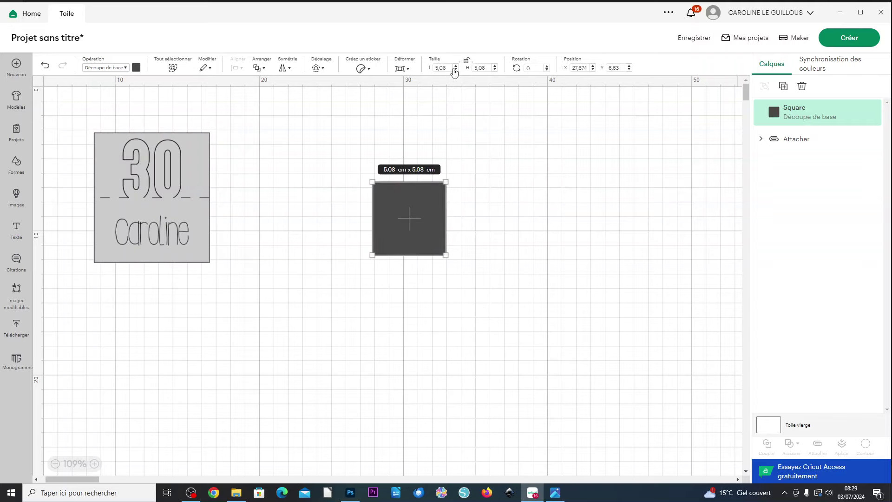
left_click(443, 68)
key("Tab")
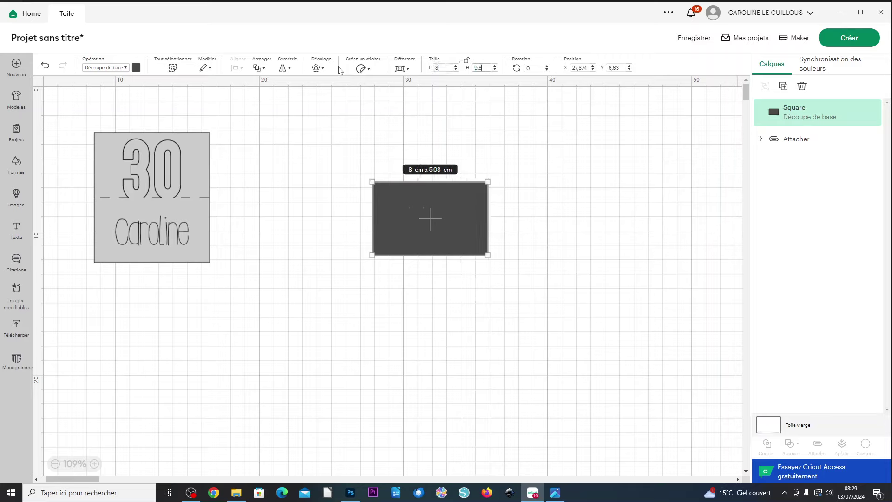
type("9.5")
key("Return")
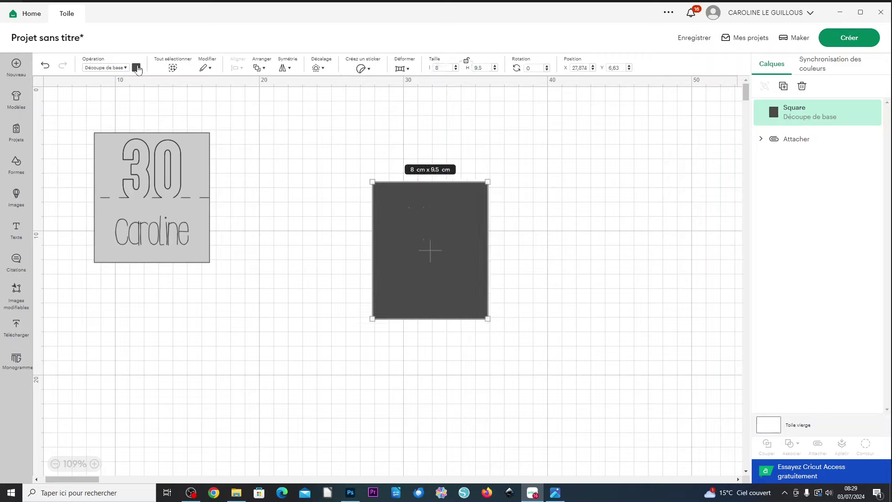
- Color the new rectangle white and shift it slightly up and to the left
left_click(137, 68)
left_click(148, 158)
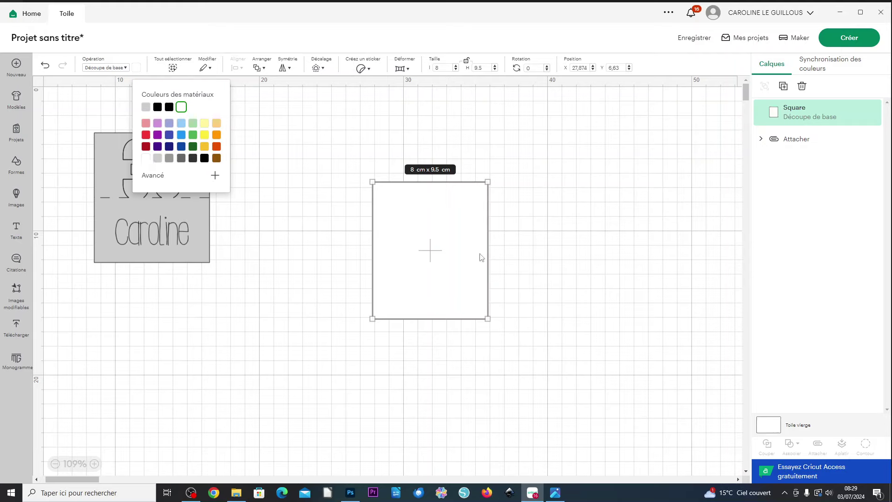
left_click(596, 321)
left_click_drag(441, 235, 416, 210)
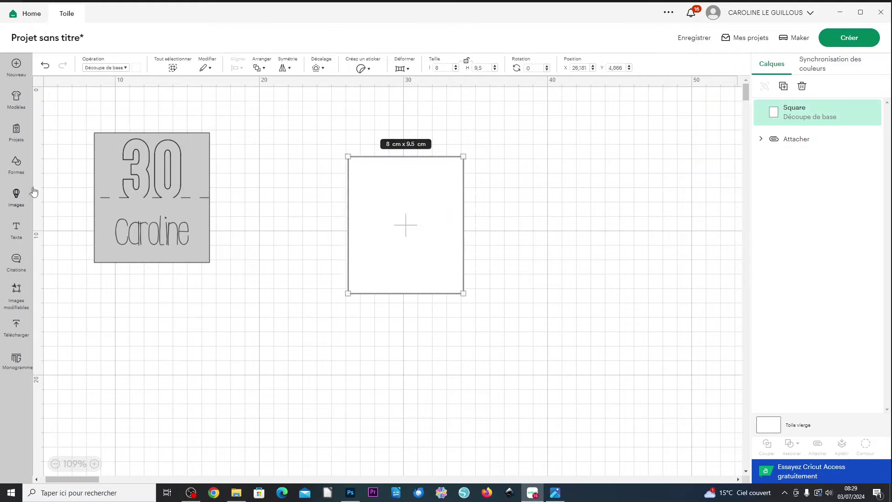
- Insert a score line beside the white rectangle, set its length to 8 cm and rotate it 90 degrees
left_click(15, 166)
left_click(58, 107)
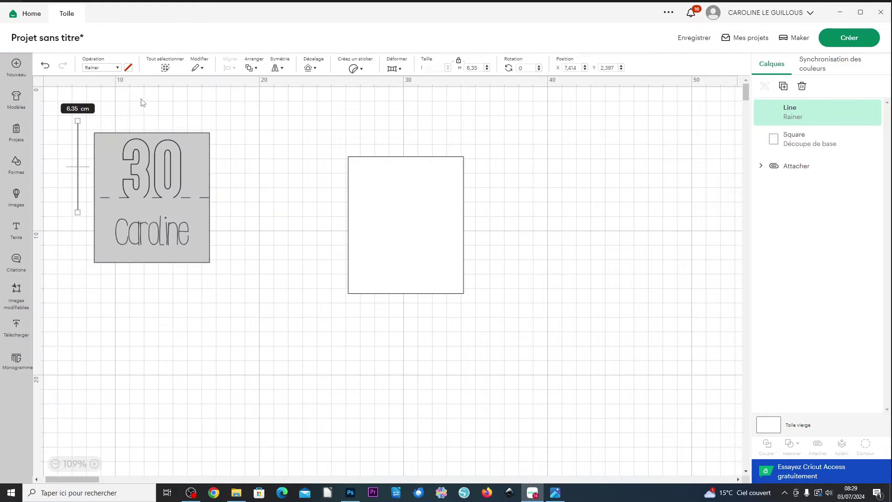
left_click_drag(78, 142, 486, 209)
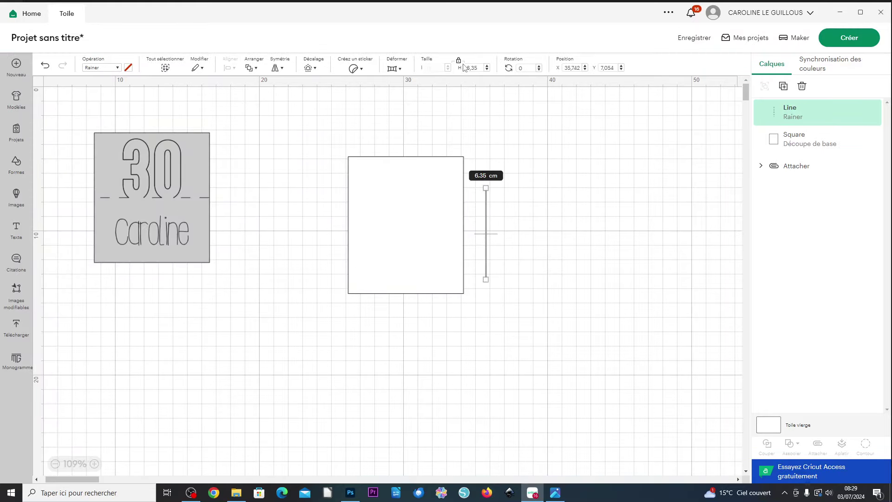
left_click(474, 67)
type("8")
key("Return")
left_click(530, 66)
type("90")
key("Return")
- Center the score line and the white rectangle on each other in both directions
left_click_drag(630, 320, 344, 141)
left_click(227, 71)
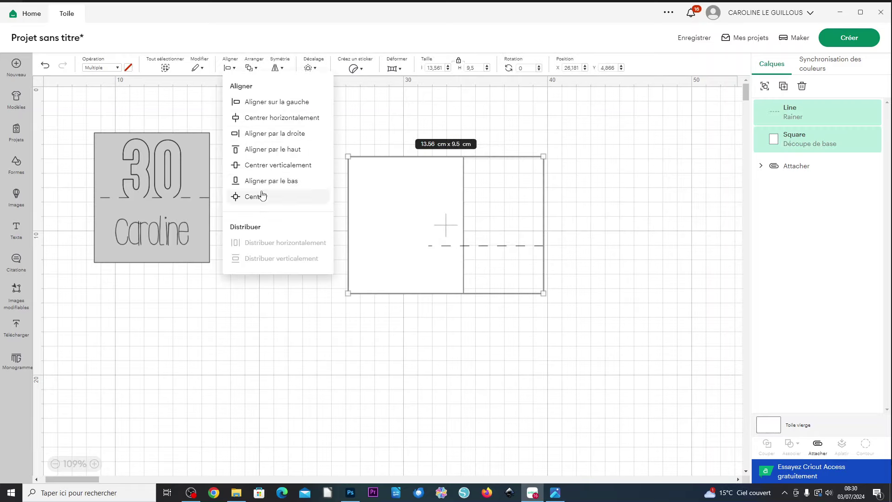
left_click(261, 193)
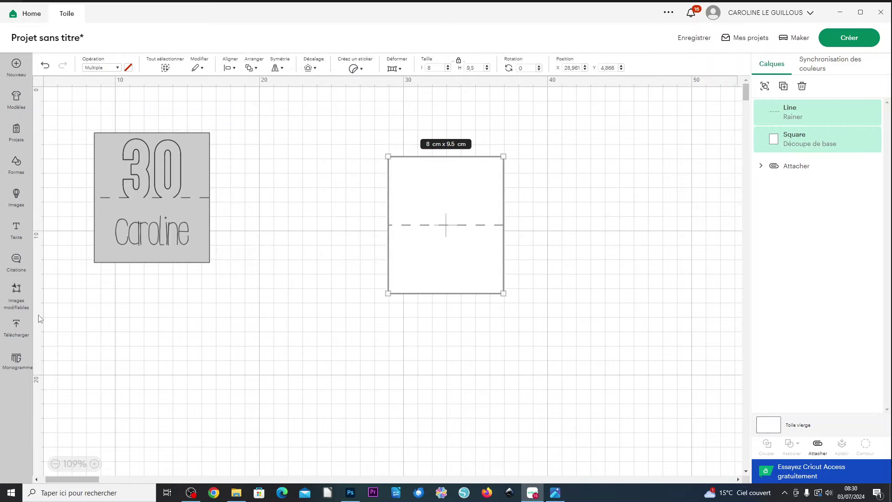
- Add the text "18" and place it to the right of the white card
left_click(15, 230)
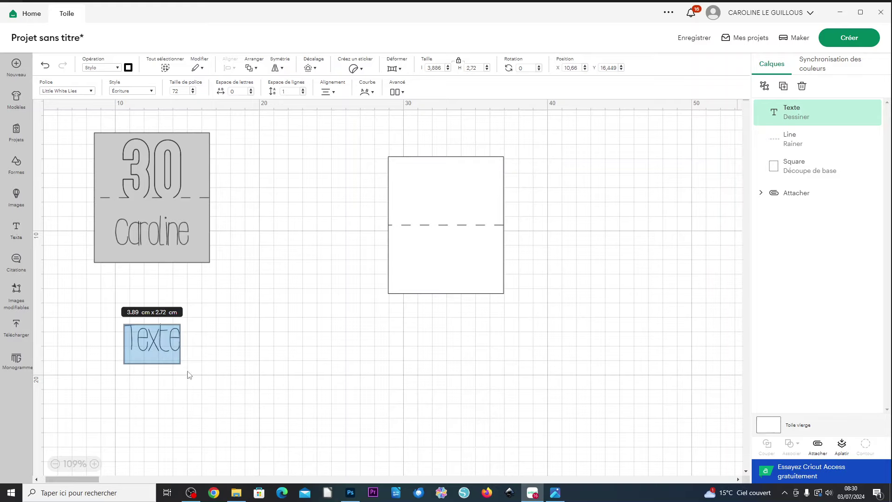
left_click(225, 408)
left_click_drag(153, 339, 561, 216)
double_click(561, 216)
type("18")
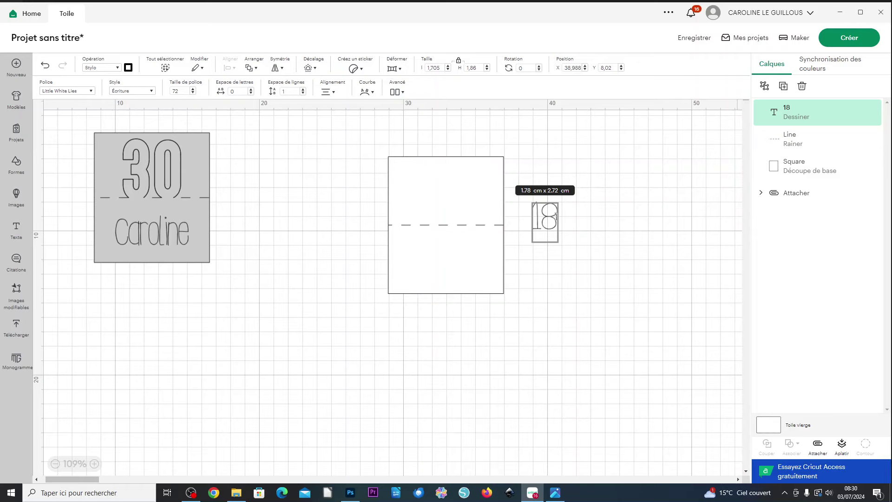
- Set the "18" in the system font Birthday Candle
key("ctrl+a")
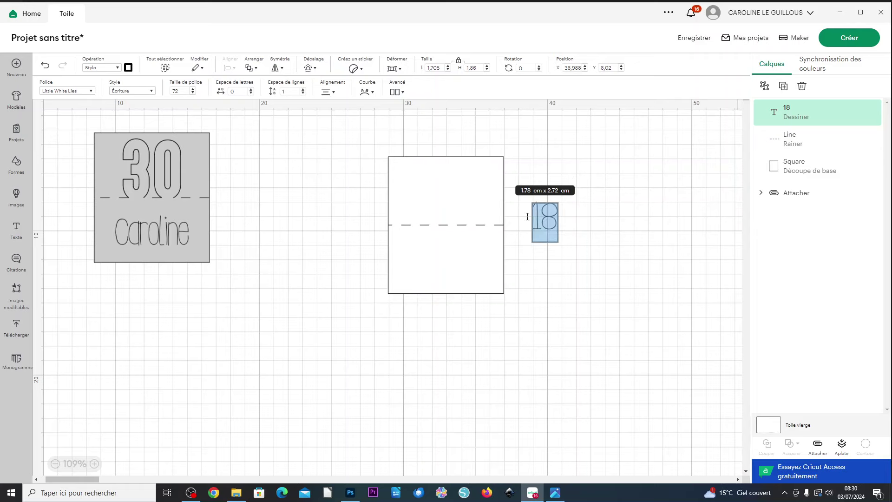
left_click(91, 92)
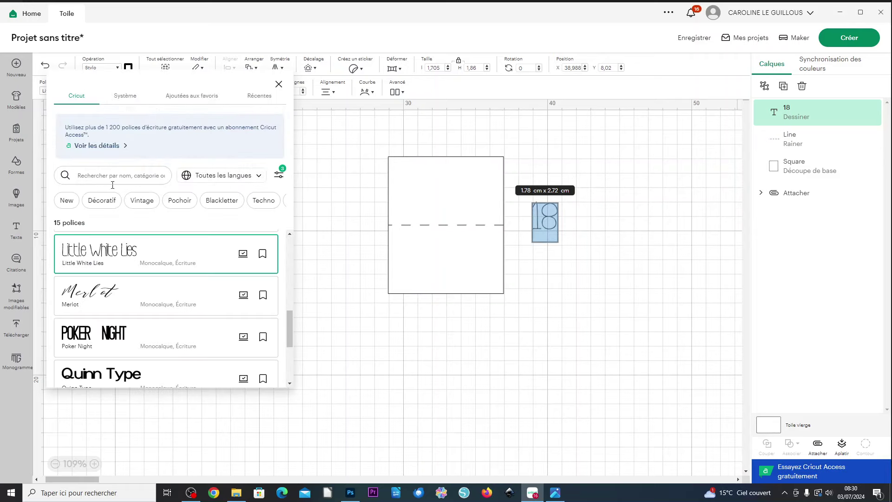
left_click(122, 96)
type("WEI")
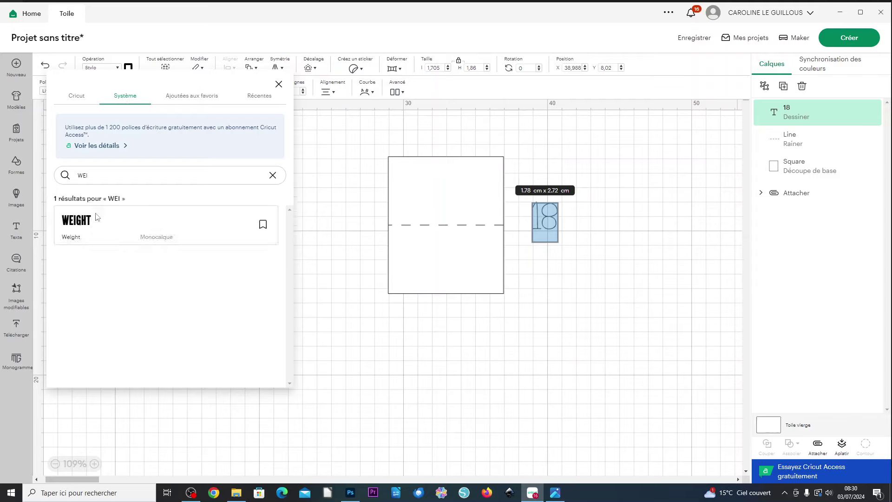
key("ctrl+a")
type("b")
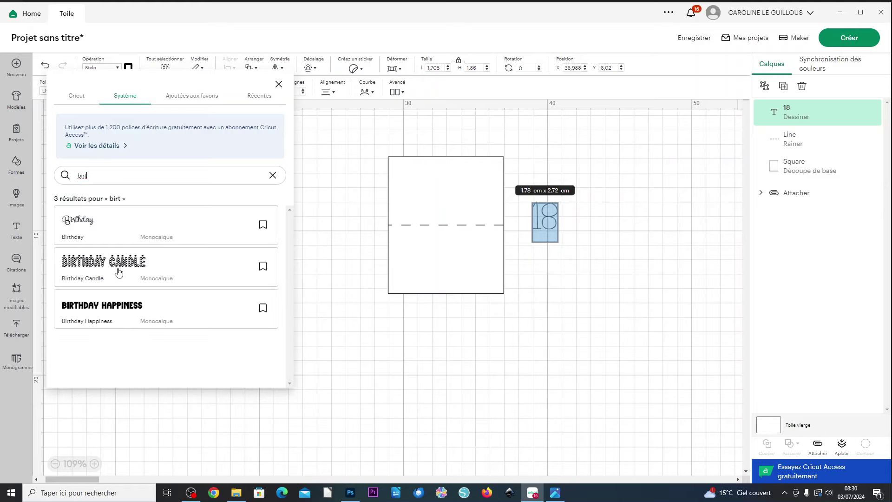
left_click(119, 272)
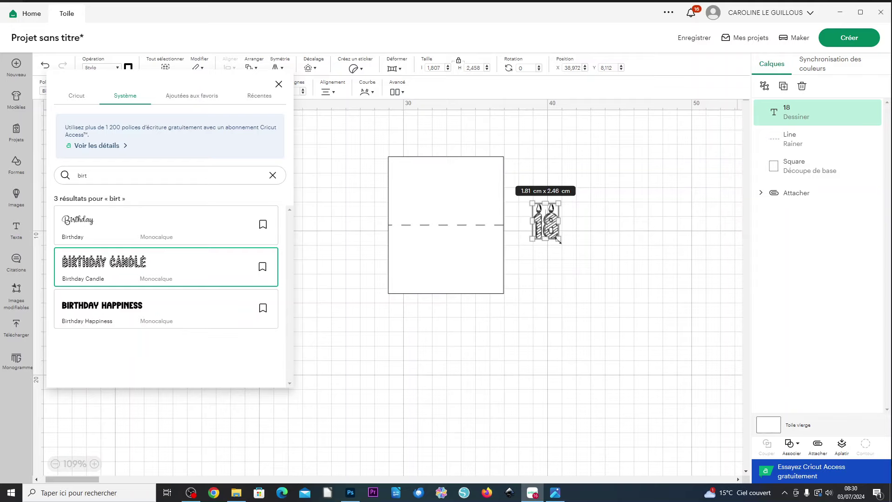
- Place the "18" on the card's upper half with its base on the fold and enlarge it to about 3.33 × 4.53 cm
left_click_drag(557, 241, 456, 208)
left_click_drag(474, 152, 469, 161)
left_click(460, 200)
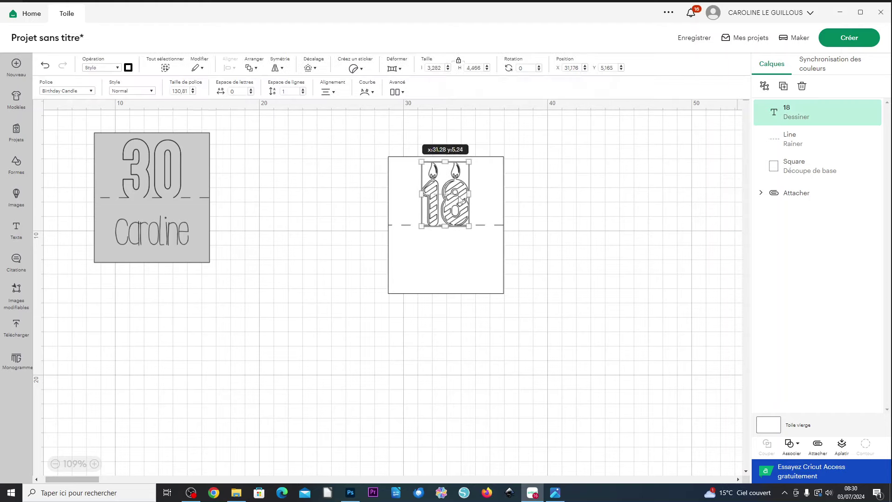
left_click_drag(460, 199, 460, 200)
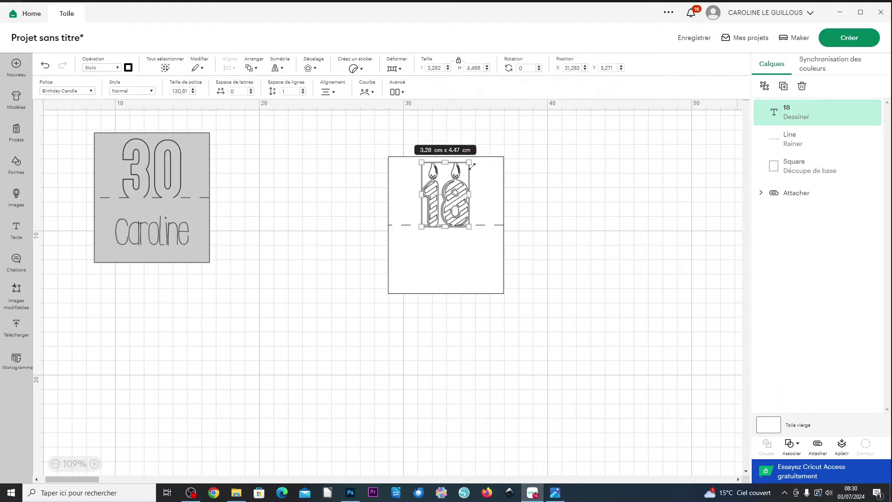
left_click_drag(471, 164, 472, 162)
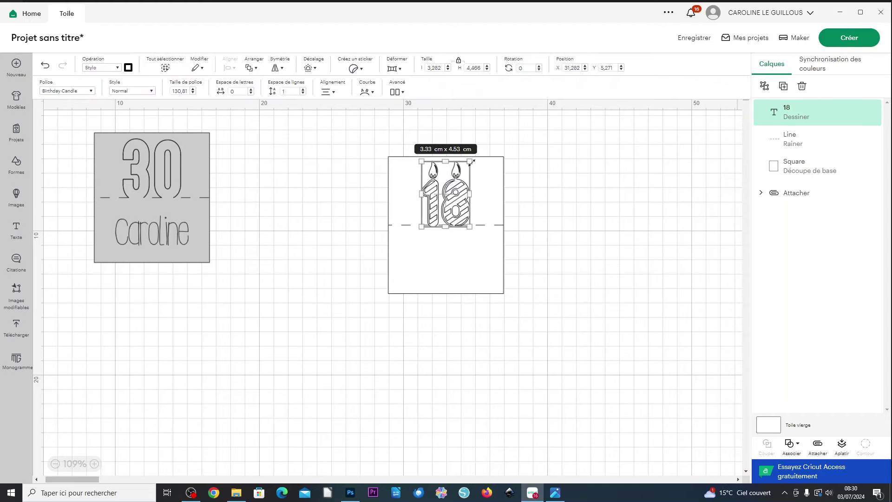
- Change the operation of the "18" to Print Then Cut and color it red
left_click(106, 69)
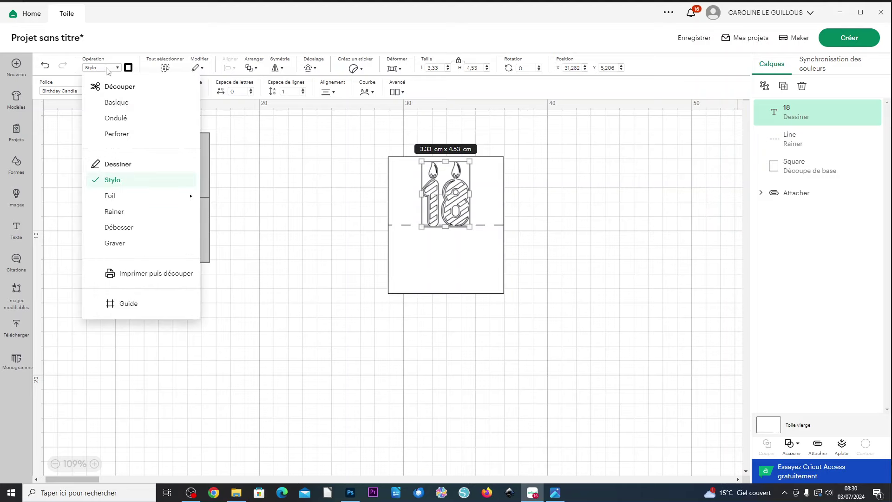
left_click(135, 274)
left_click(151, 68)
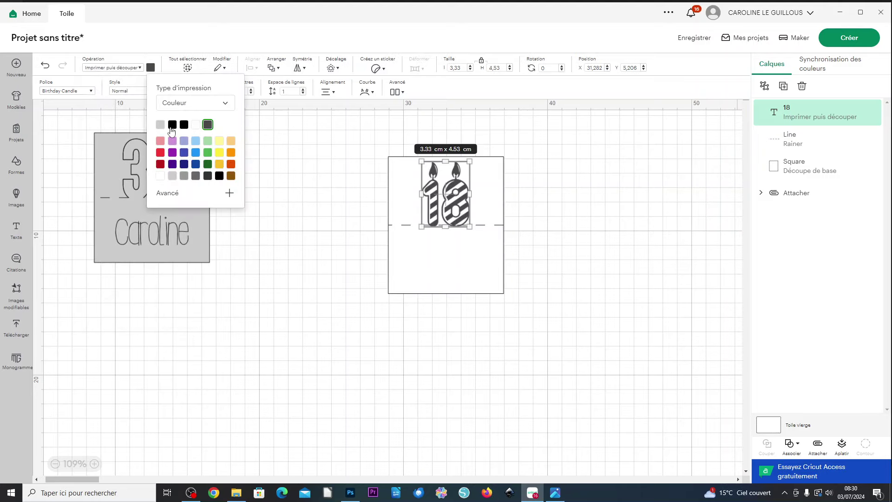
left_click(160, 152)
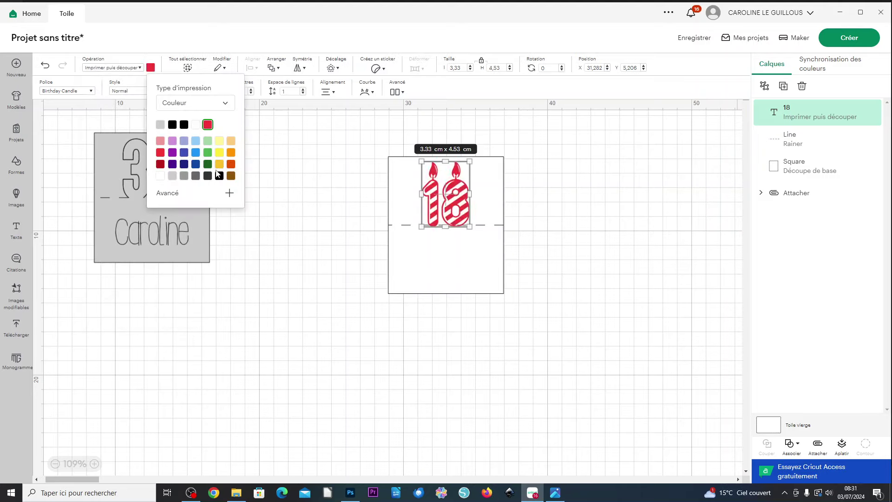
left_click(593, 263)
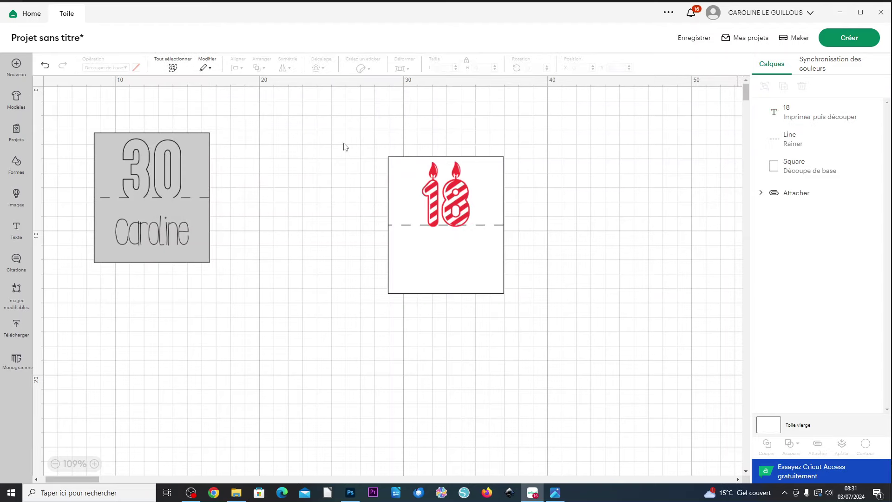
- Center the "18", the score line and the white card horizontally on one another
left_click_drag(344, 147, 542, 312)
left_click(230, 68)
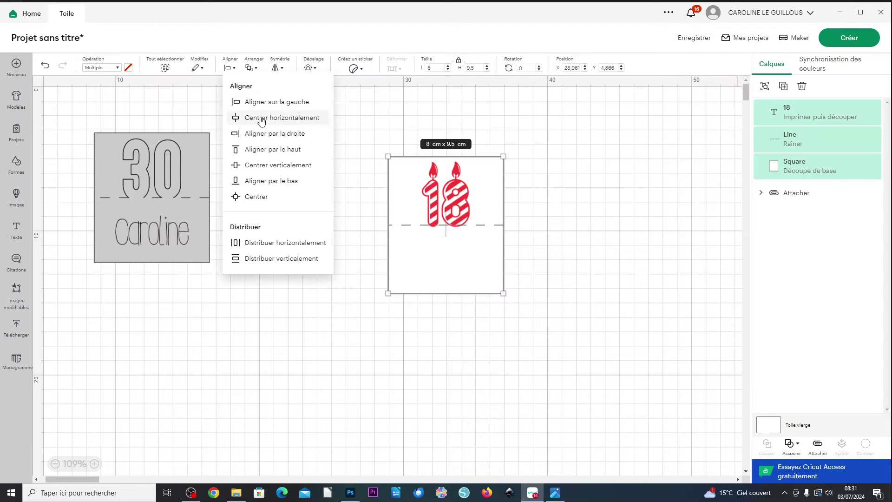
left_click(262, 119)
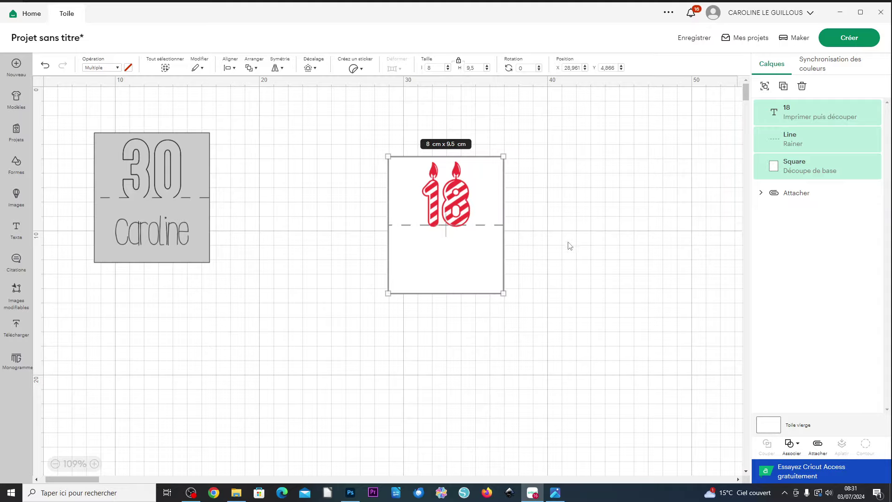
scroll(524, 239, "up", 4)
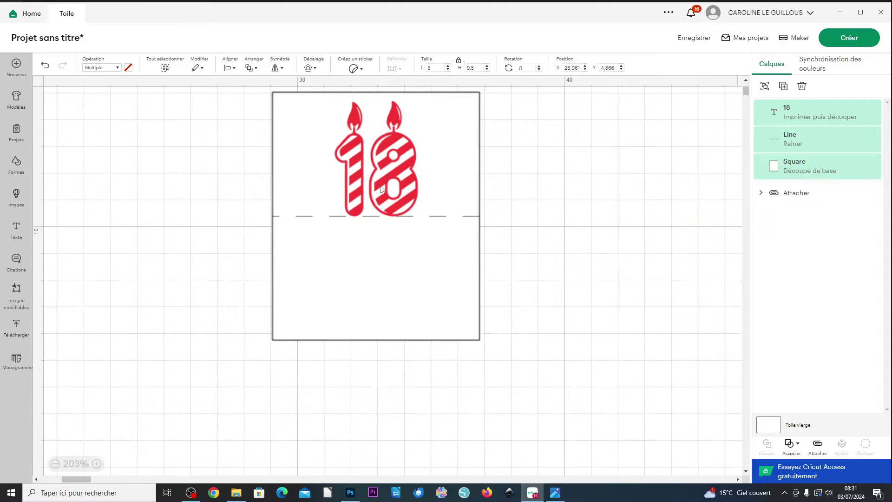
left_click(639, 239)
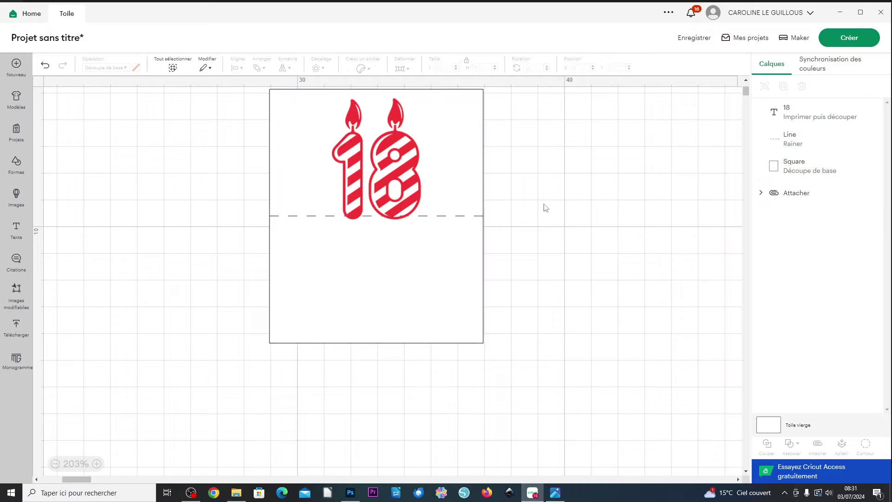
left_click(378, 161)
left_click(605, 294)
scroll(389, 218, "up", 5)
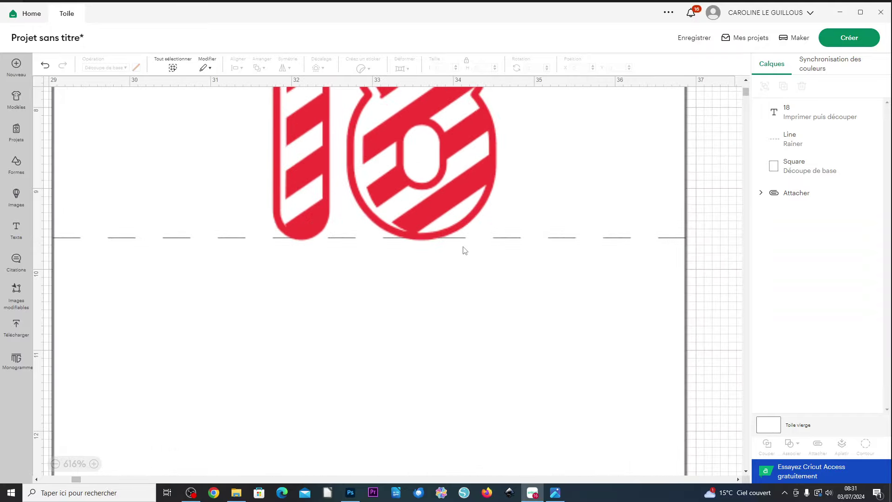
scroll(432, 243, "down", 5)
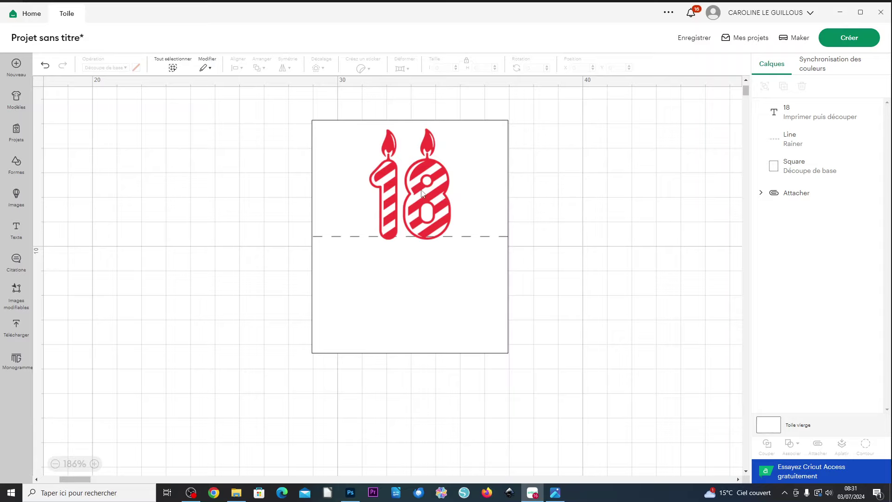
- Create a 0.03 cm offset around the "18" with rounded corners and welded offsets
left_click(422, 194)
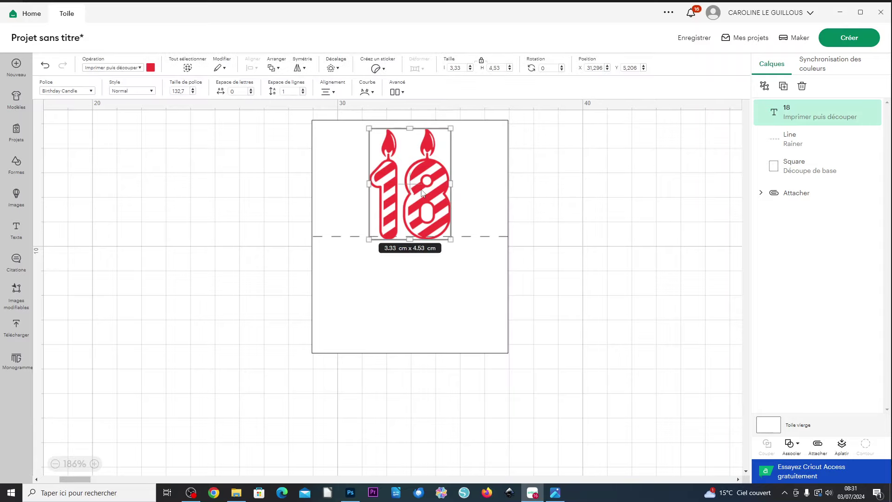
left_click(333, 69)
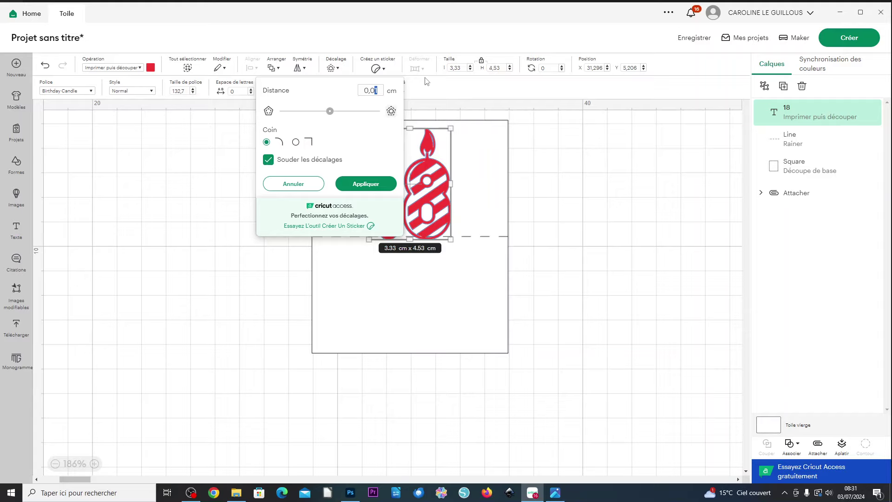
type("3")
key("Tab")
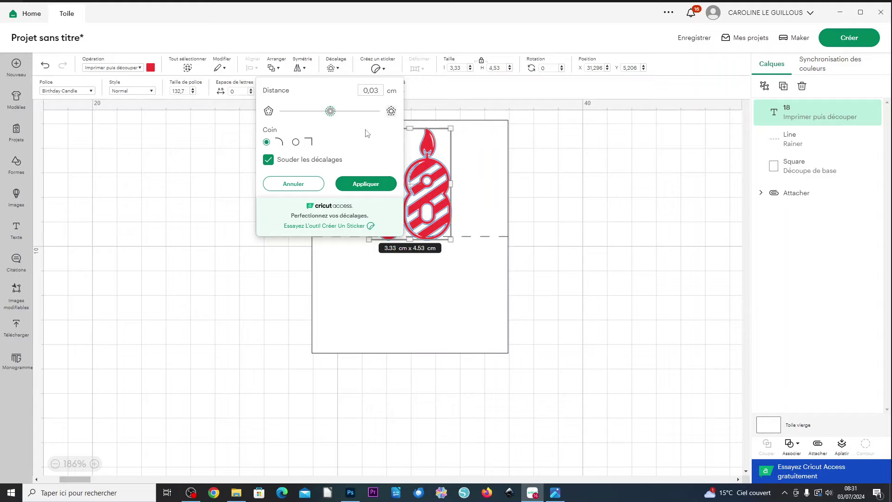
left_click(366, 184)
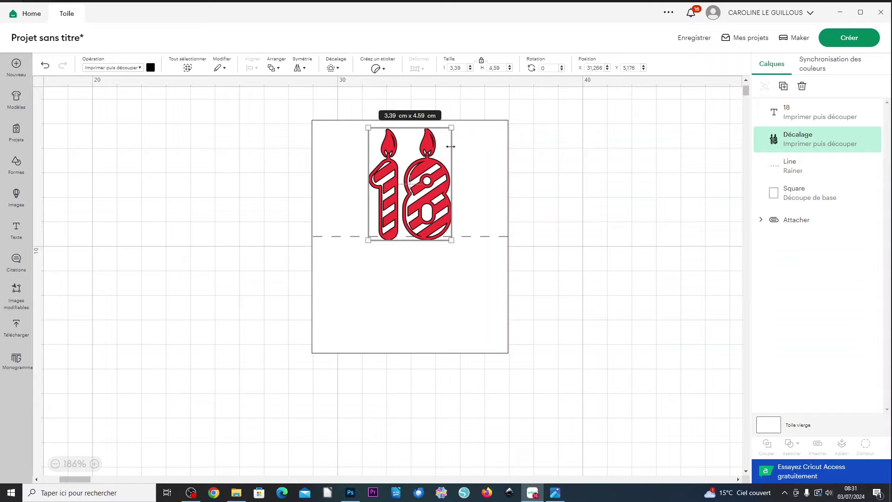
- Move the black offset off the card to its right and change its operation to Basic Cut
left_click_drag(443, 149, 633, 194)
left_click(131, 67)
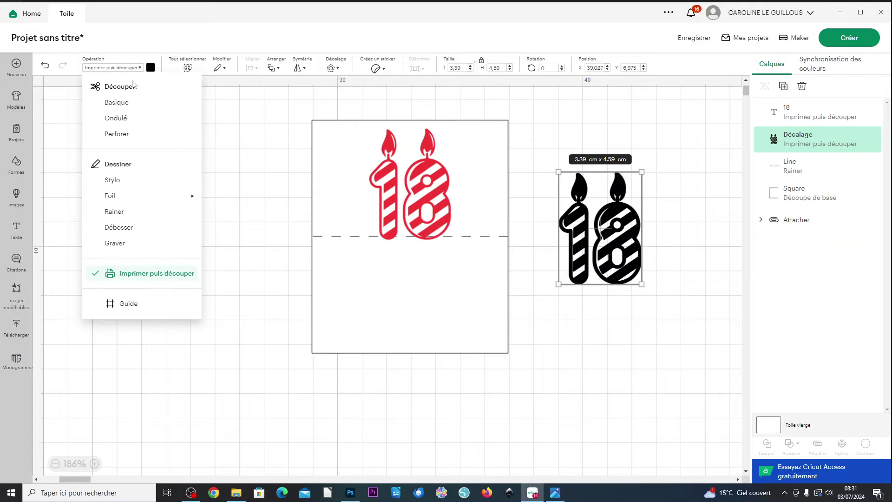
left_click(123, 103)
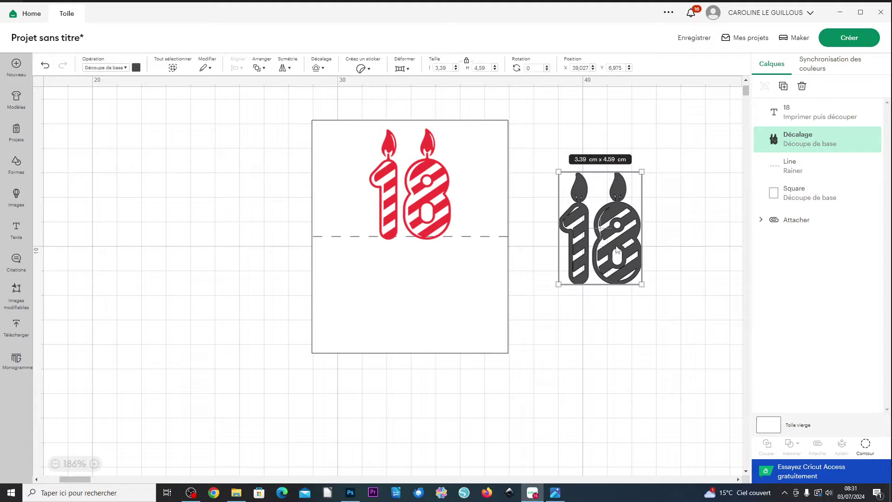
- Hide all contours of the offset except the outer outlines of the 1 and 8 and the two holes of the 8
left_click(866, 445)
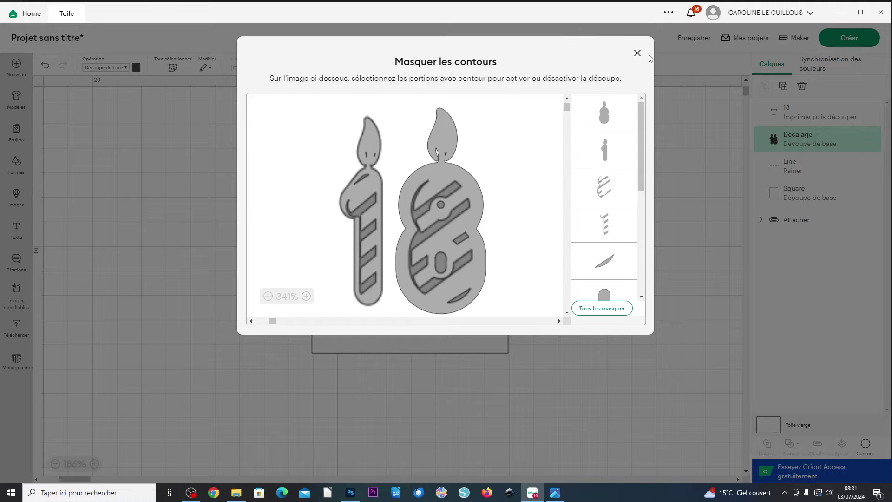
left_click(637, 53)
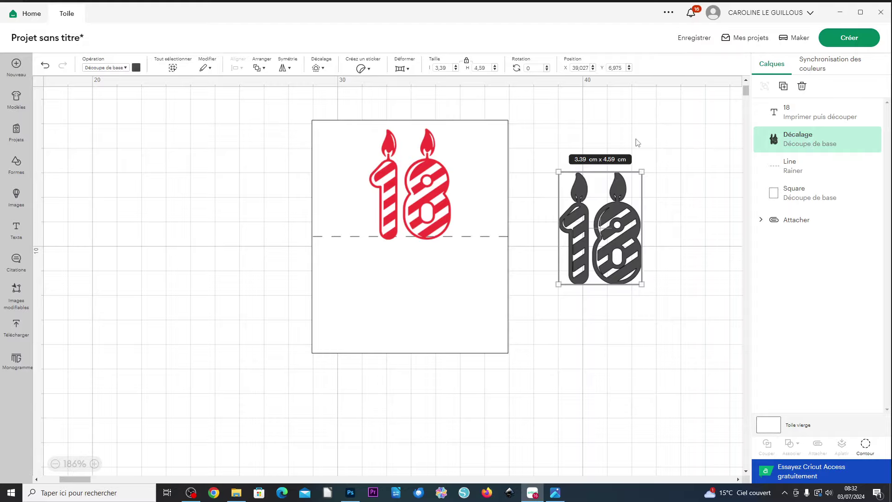
left_click(865, 444)
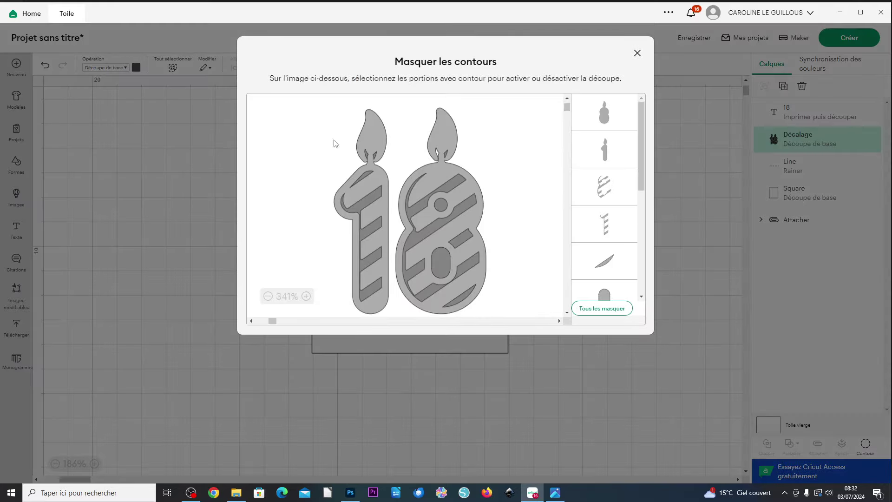
left_click(607, 116)
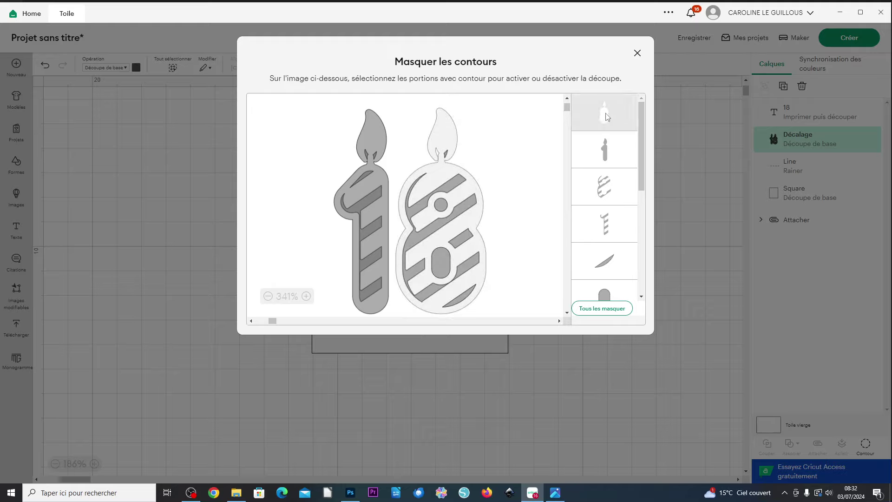
left_click(594, 309)
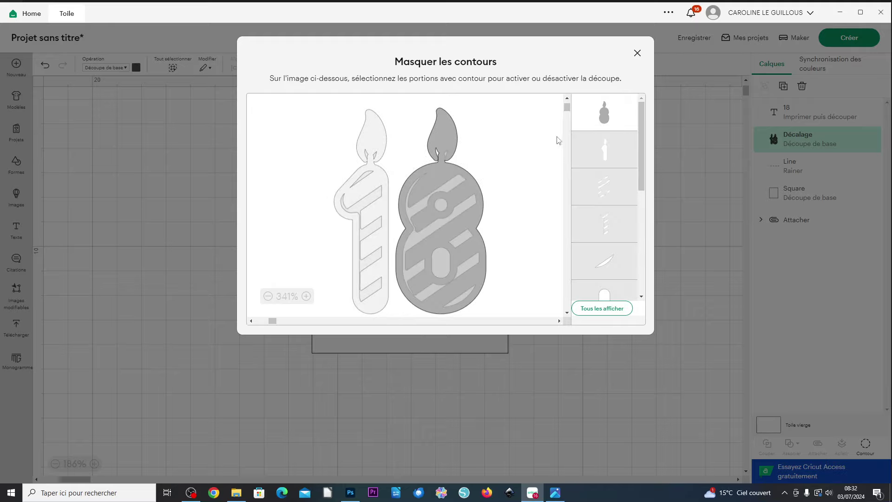
left_click(607, 148)
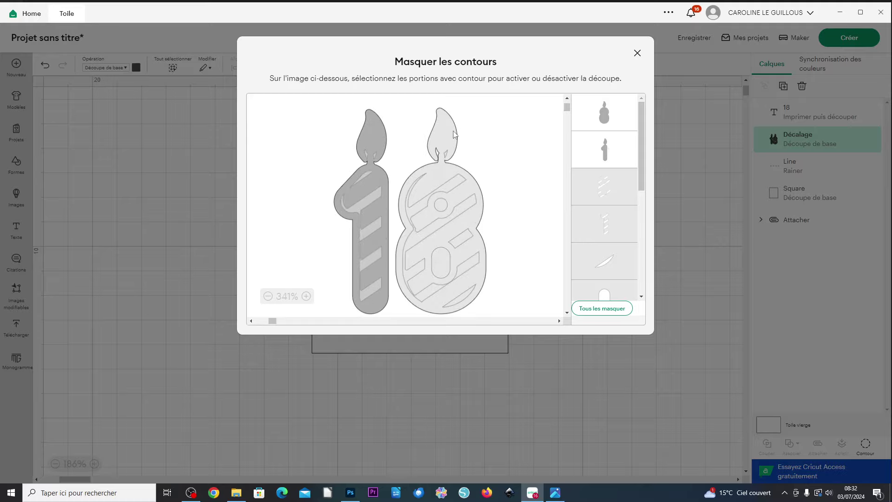
left_click(446, 262)
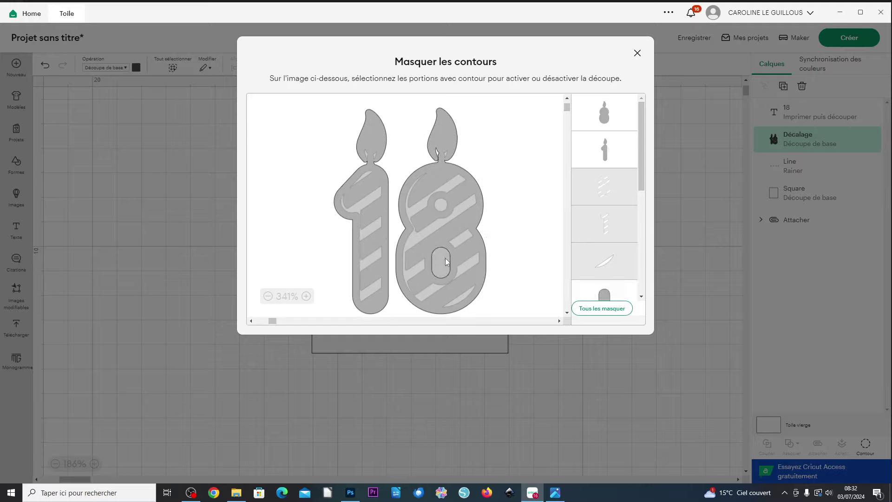
left_click(443, 207)
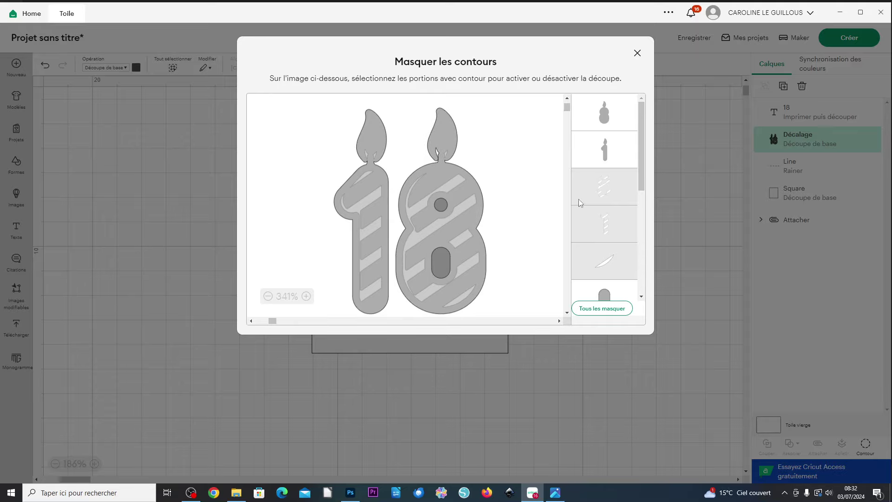
left_click(638, 53)
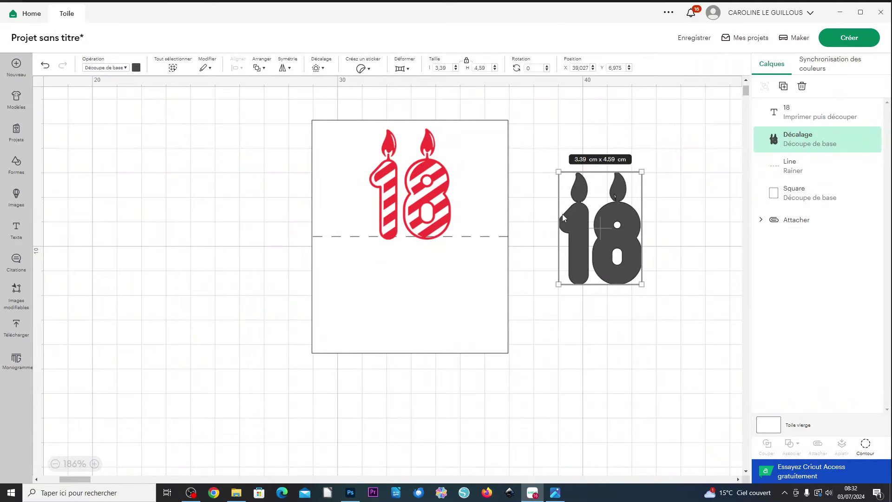
- Create a second offset of 0.01 cm with rounded corners around the solid grey "18"
left_click(322, 71)
left_click_drag(362, 91, 392, 99)
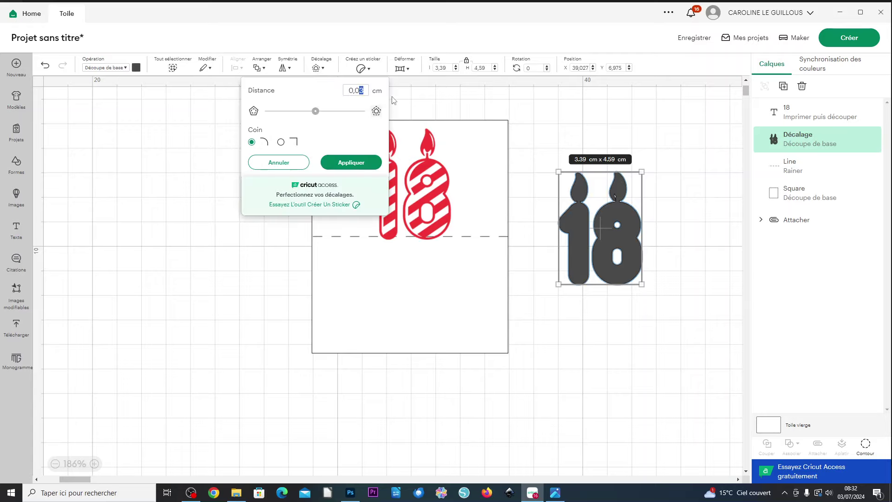
type("1")
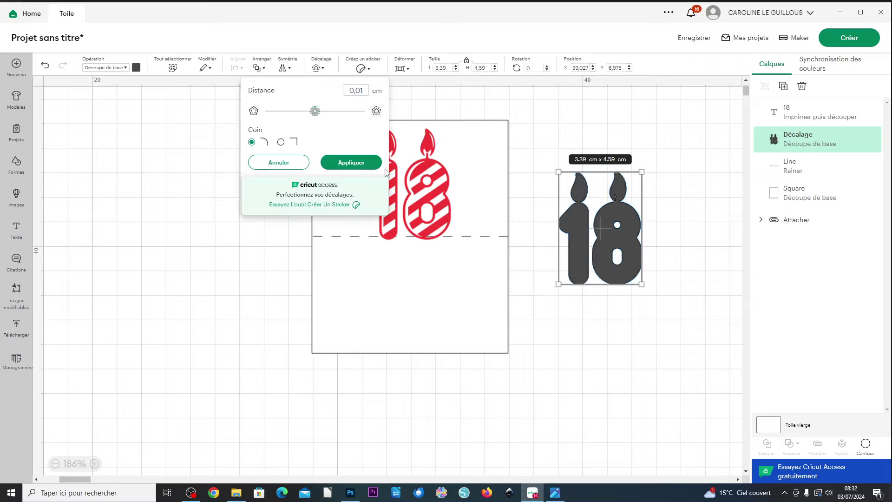
left_click(371, 165)
- Subtract the two stacked "18" offsets from each other with Retirer to leave a thin outline
left_click_drag(678, 327, 559, 155)
left_click(792, 447)
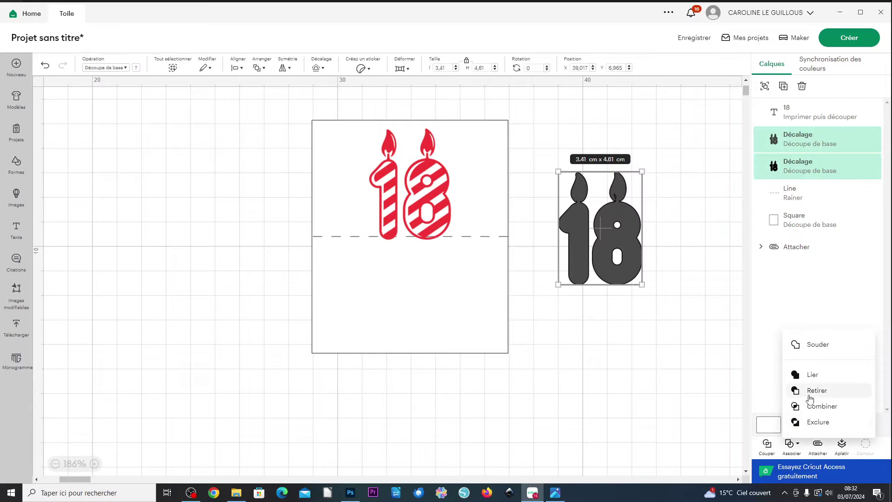
left_click(813, 391)
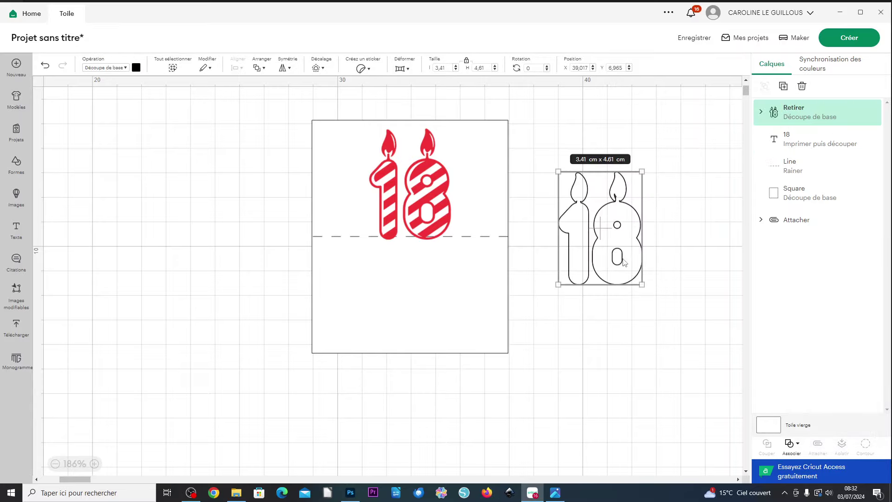
- Move the thin outline onto the red "18" and center the two on each other
left_click_drag(622, 262, 434, 217)
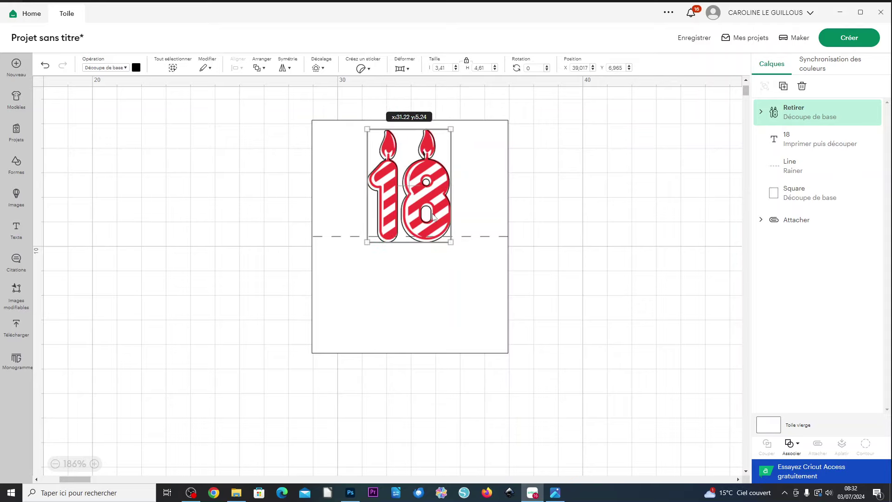
left_click(813, 143)
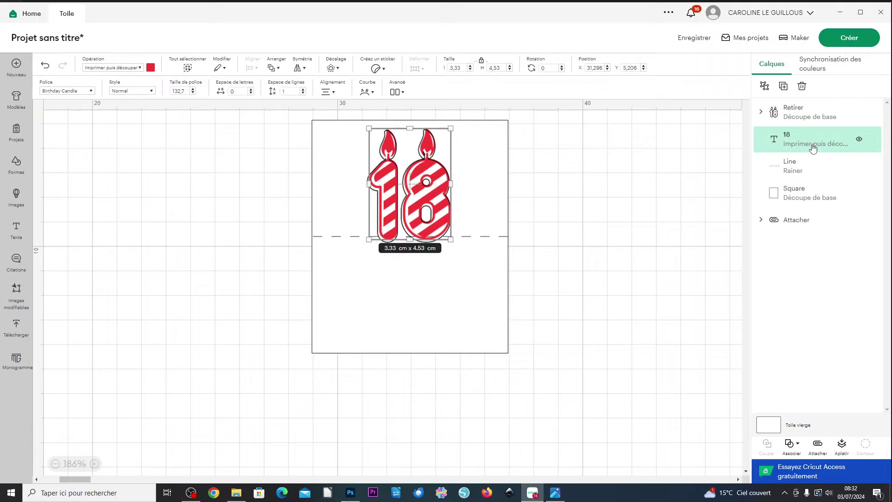
left_click(814, 117, "shift")
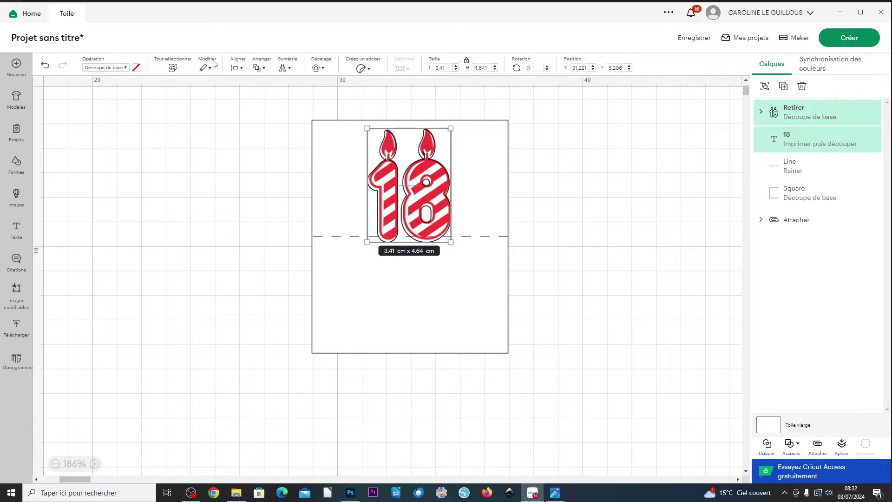
left_click(236, 68)
left_click(254, 197)
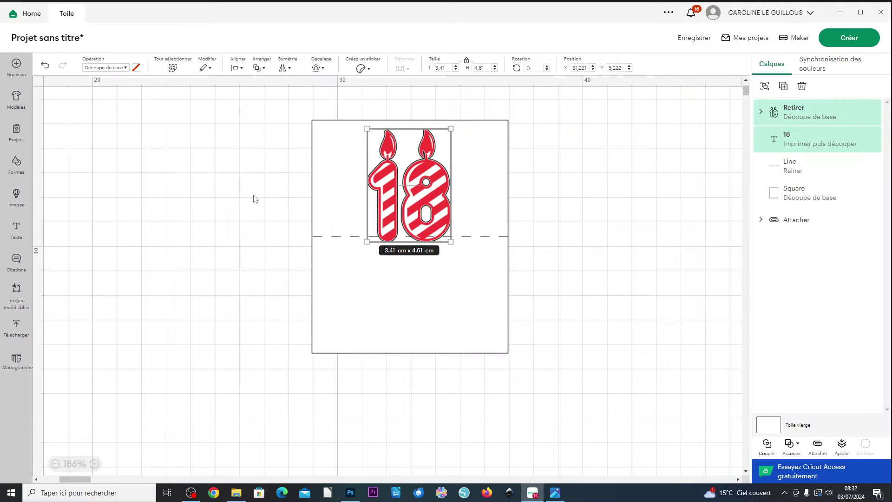
left_click(603, 275)
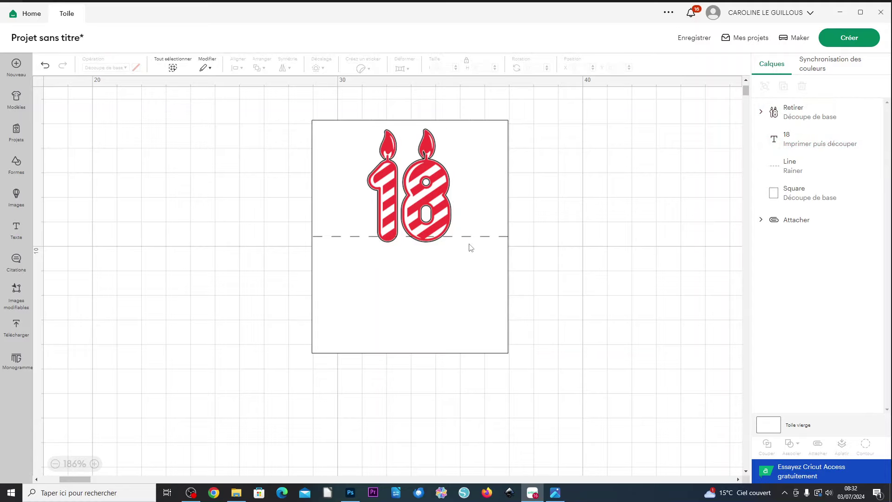
- Shift the white card and its score line down slightly beneath the "18", to about Y 4.94
scroll(469, 244, "up", 3)
scroll(634, 328, "up", 3)
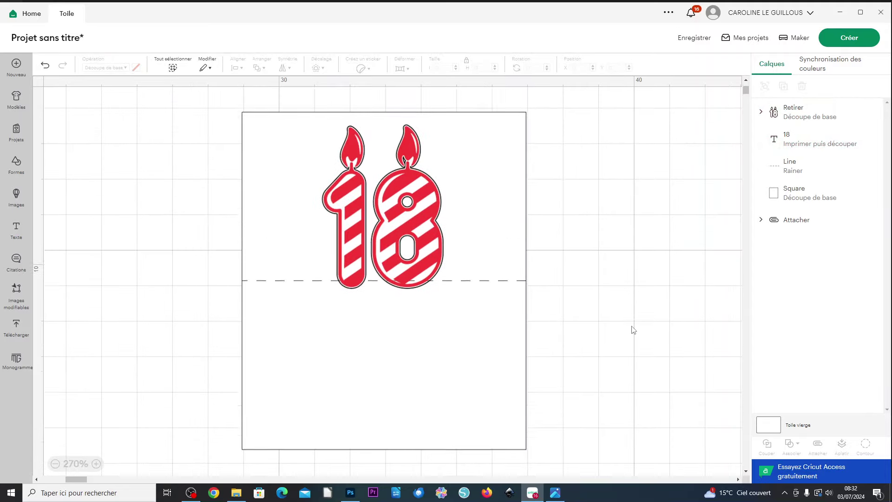
left_click_drag(638, 393, 493, 360)
scroll(489, 221, "down", 3)
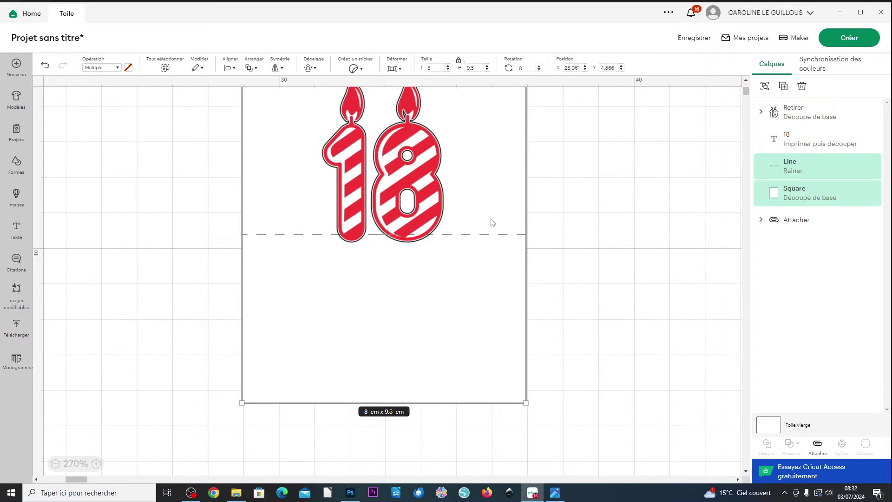
left_click_drag(480, 191, 479, 192)
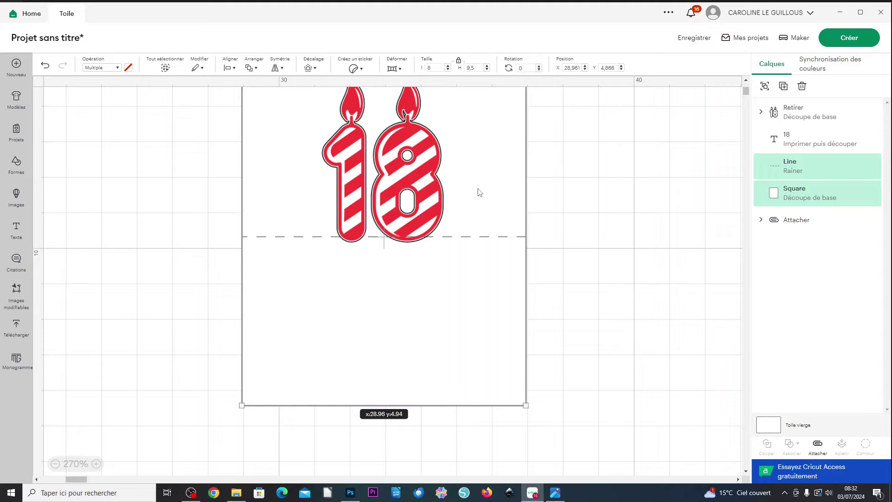
left_click(586, 232)
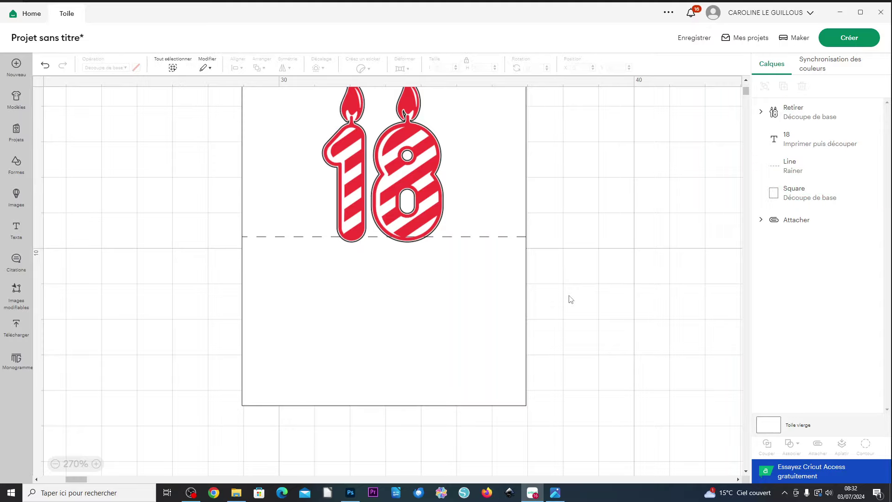
- Center the outline, the red "18", the score line and the white card horizontally on each other
scroll(579, 281, "up", 3)
scroll(579, 281, "down", 2)
left_click_drag(273, 135, 596, 300)
left_click_drag(254, 200, 632, 382)
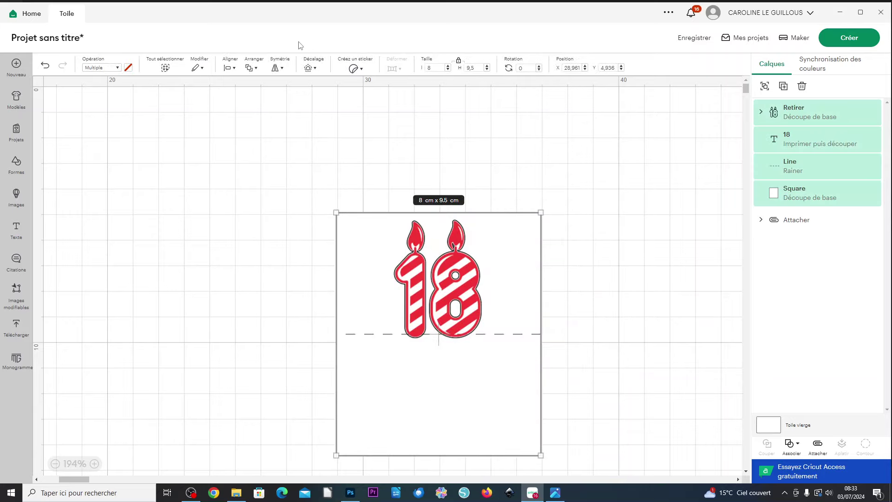
left_click(229, 67)
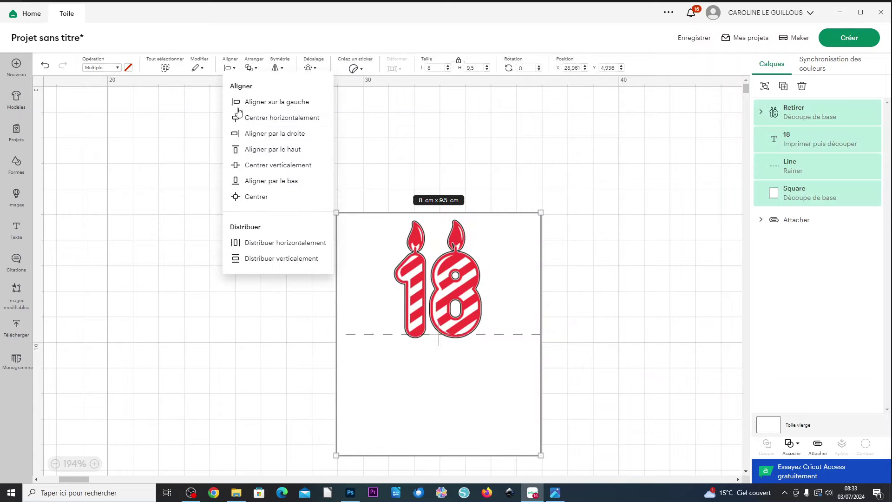
left_click(257, 119)
left_click(672, 283)
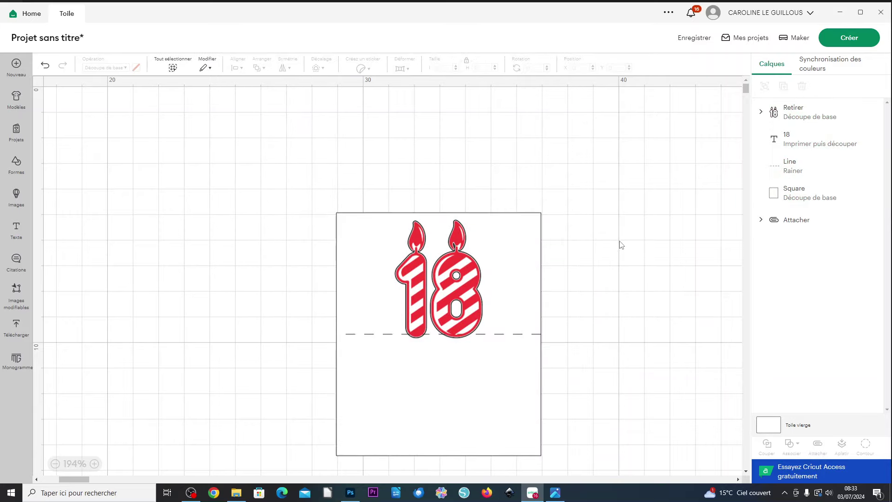
- Delete the thin subtracted outline around the red "18"
left_click(804, 115)
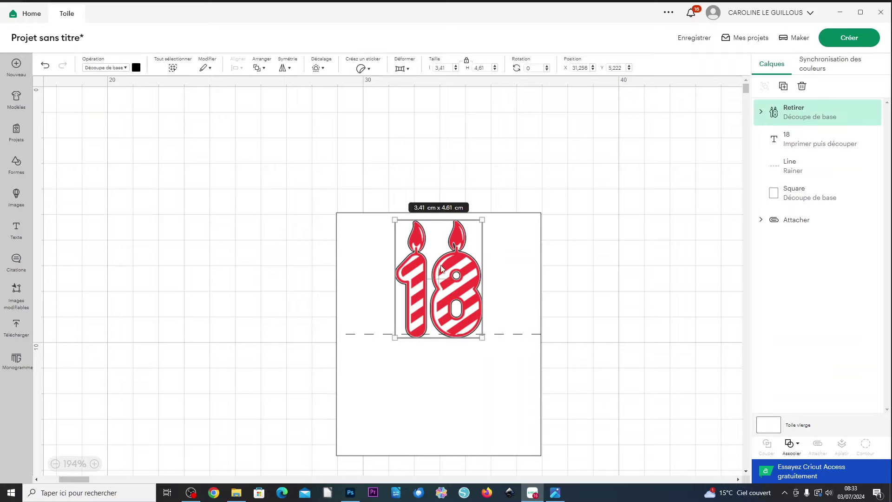
left_click(666, 309)
left_click(460, 293)
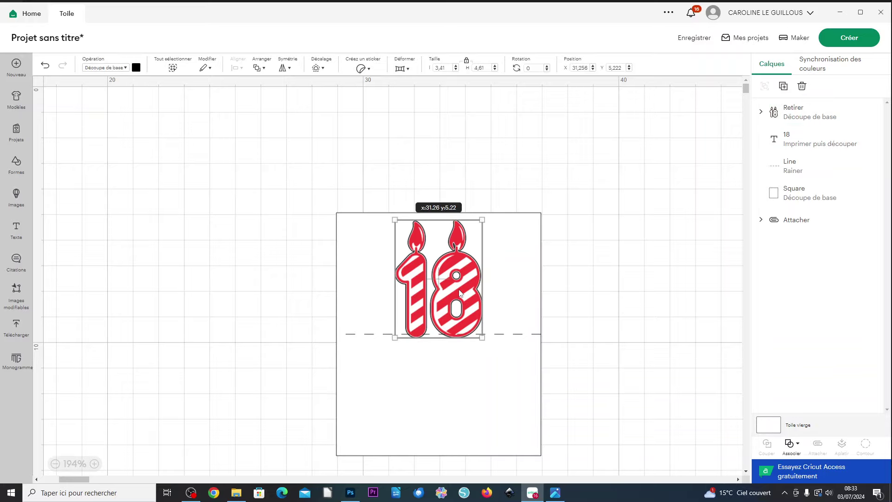
left_click(577, 299)
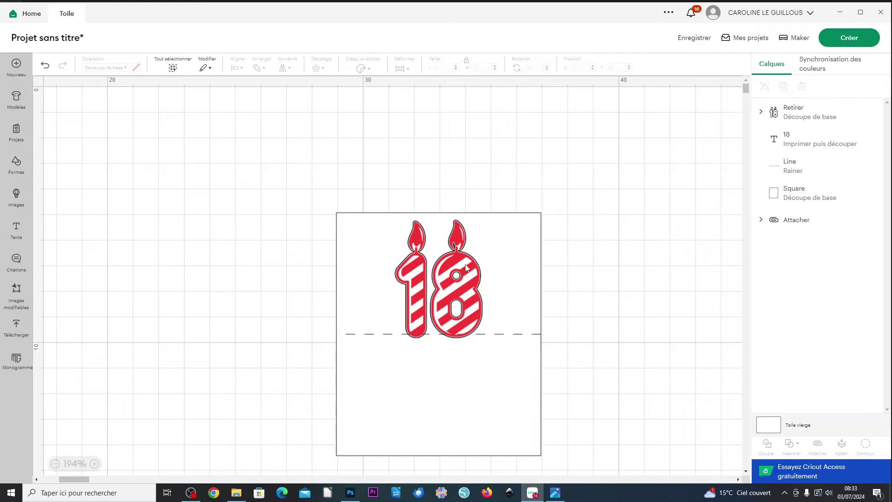
scroll(470, 275, "up", 5)
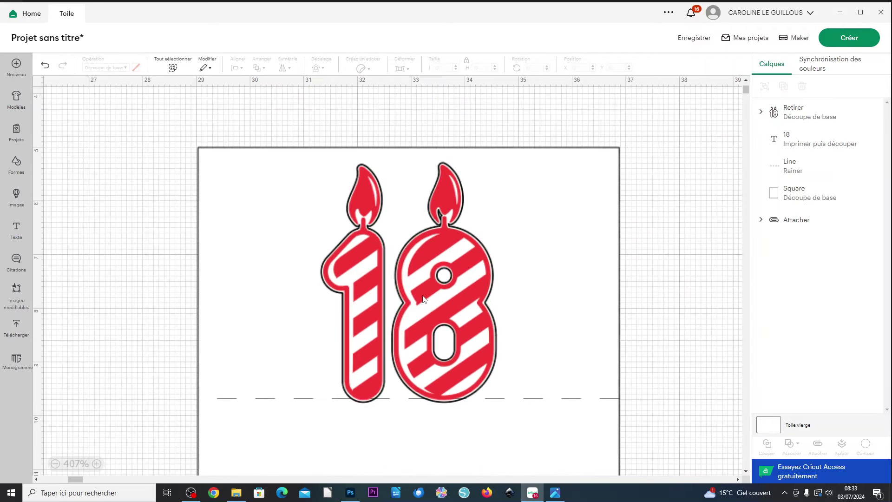
scroll(423, 298, "down", 4)
left_click(794, 110)
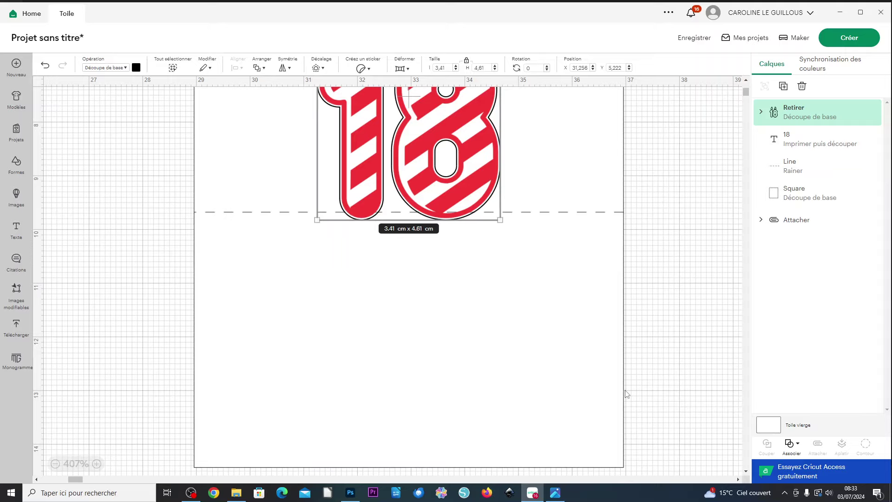
left_click(683, 272)
scroll(665, 273, "down", 5)
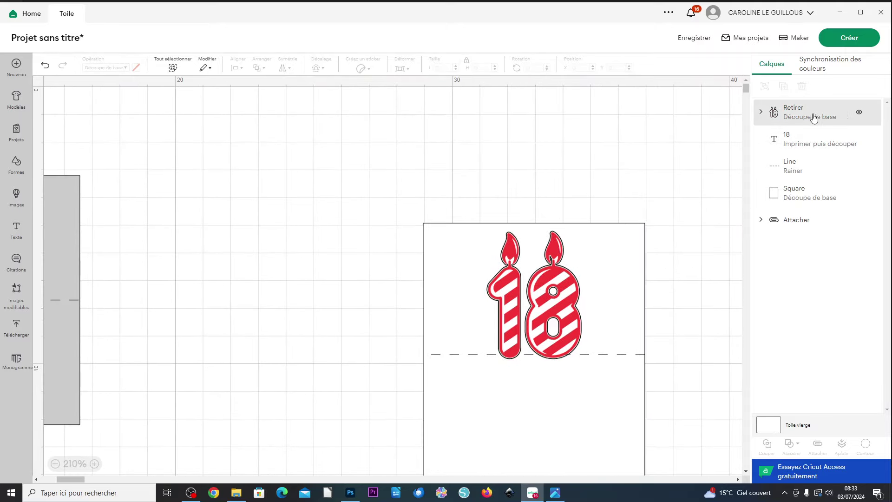
left_click(813, 116)
key("Delete")
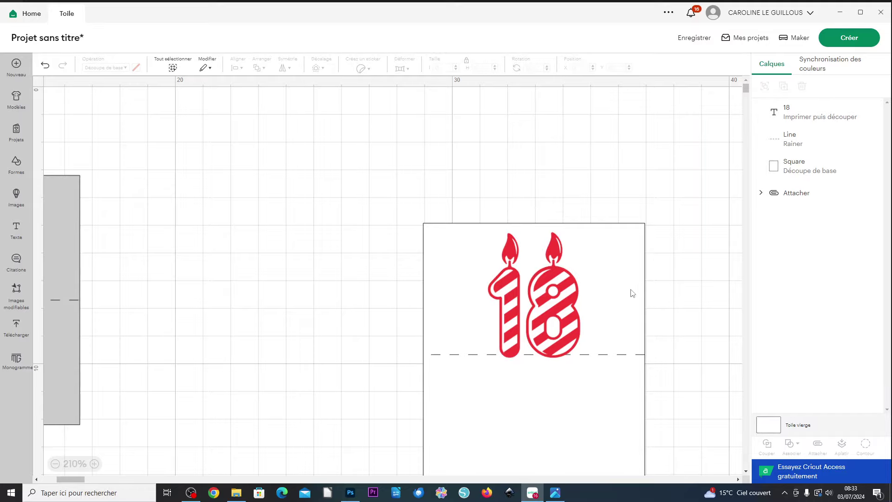
- Create a 0.03 cm offset with rounded corners around the red "18"
scroll(688, 292, "down", 3)
scroll(669, 277, "up", 4)
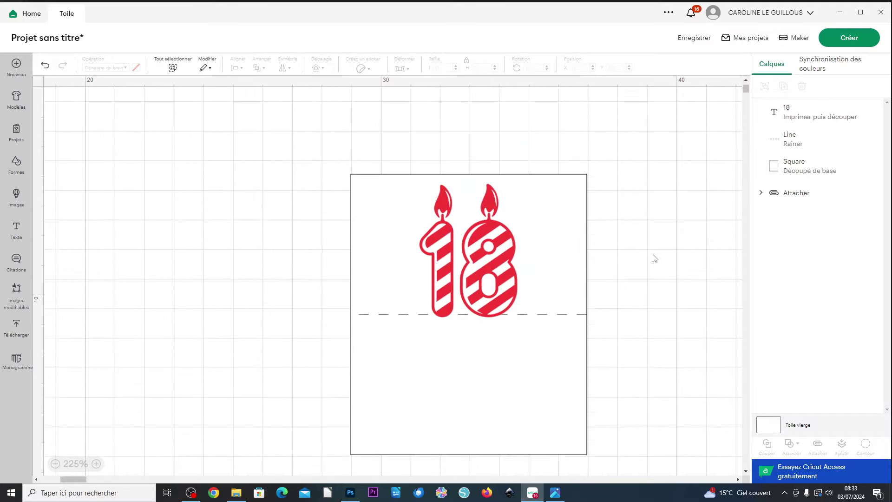
left_click(487, 269)
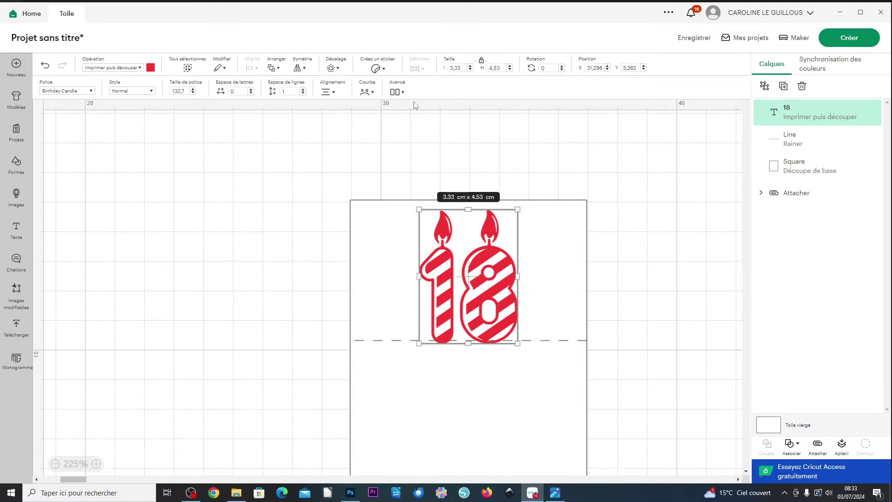
left_click(337, 68)
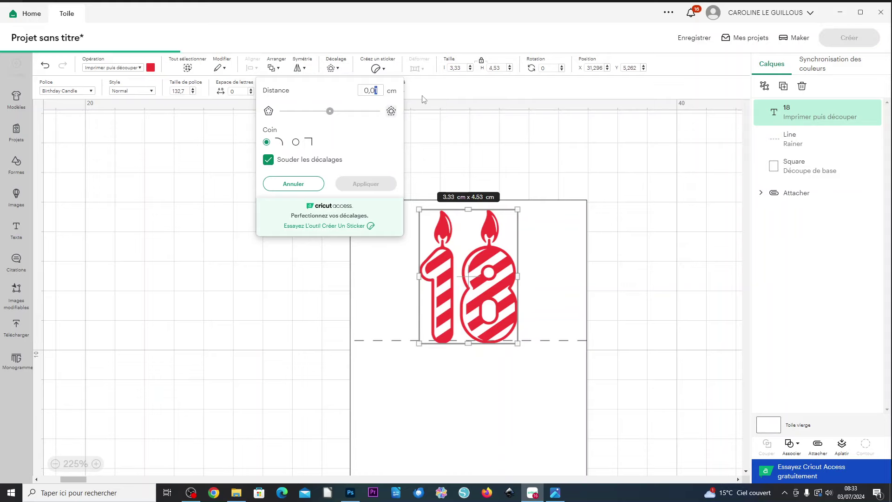
type("1")
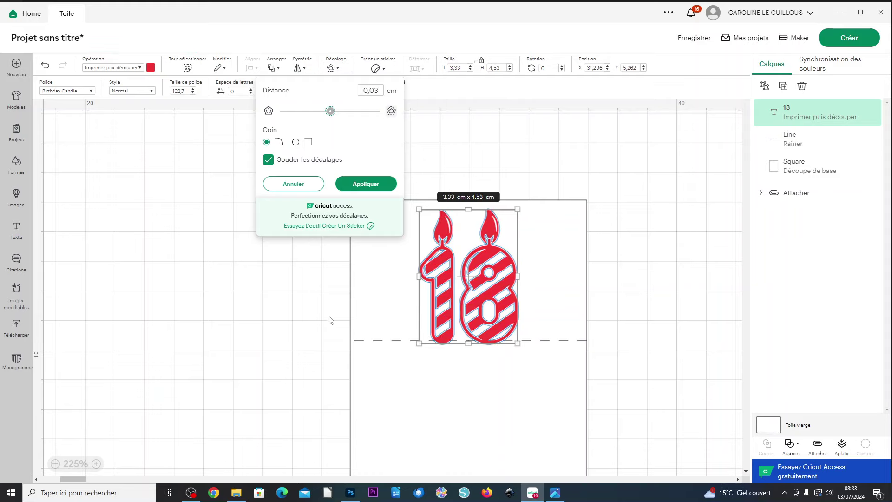
left_click(375, 186)
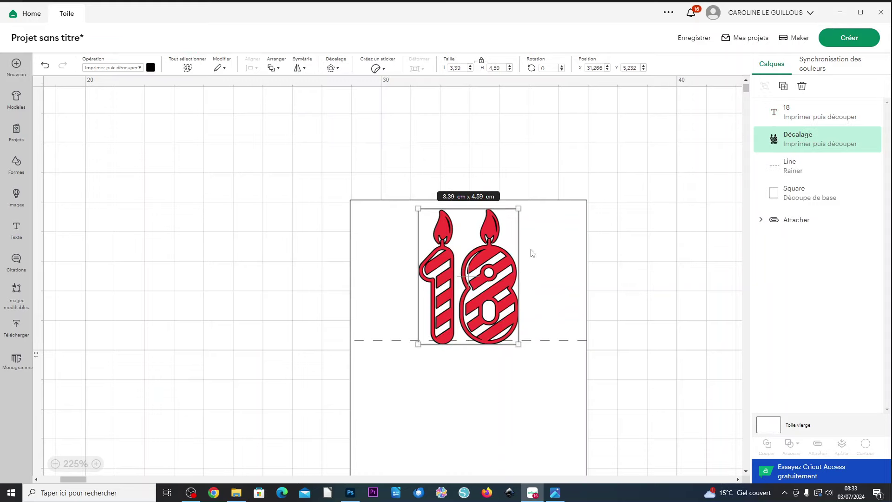
- Change the operation of the new "18" offset to a Basique cut
scroll(684, 338, "down", 3)
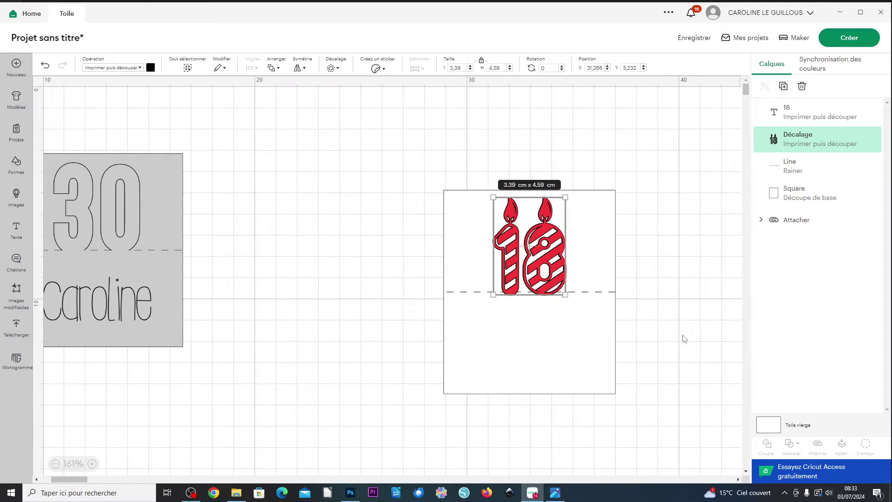
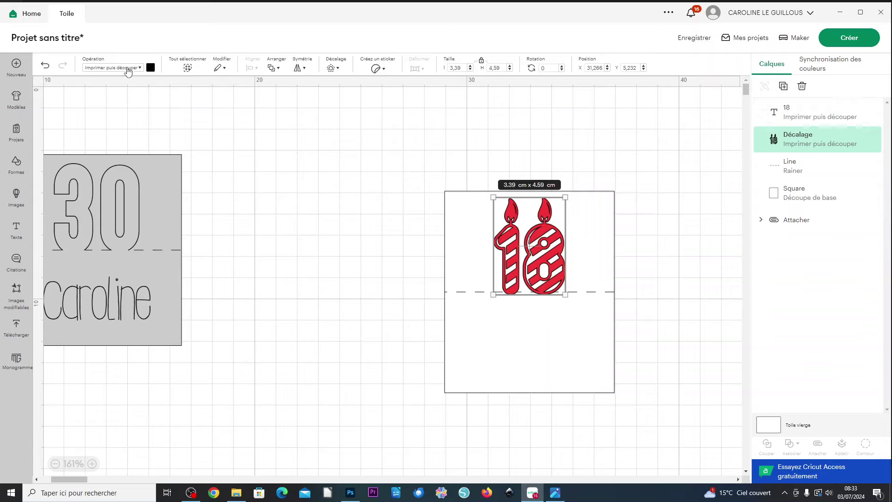
left_click(129, 70)
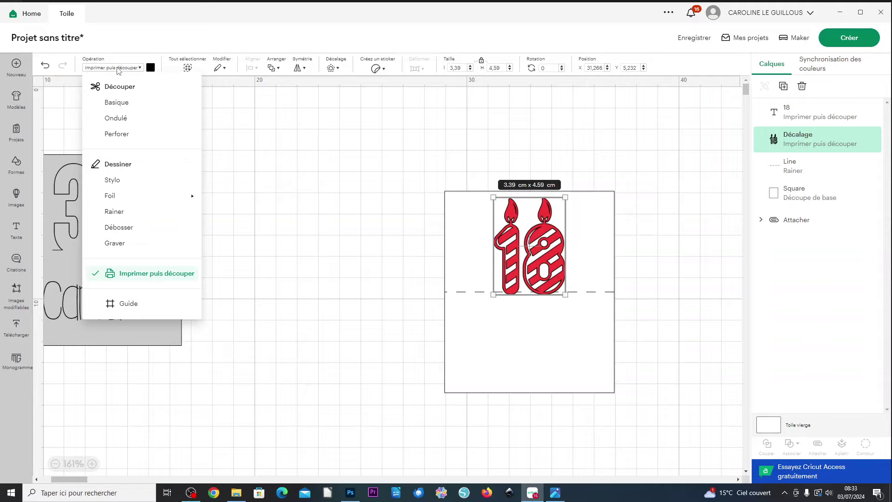
left_click(124, 107)
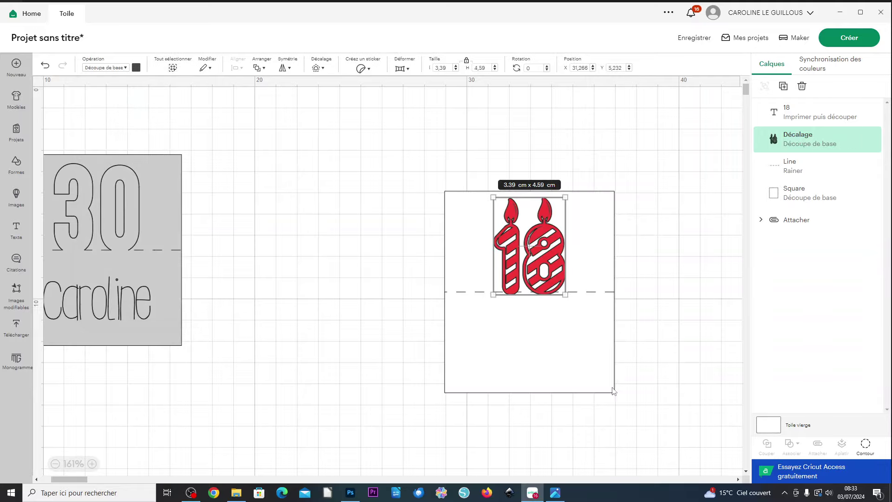
- Hide the offset's inner contours, keeping only the outer shapes of the 1 and 8 and the two holes of the 8
left_click(867, 446)
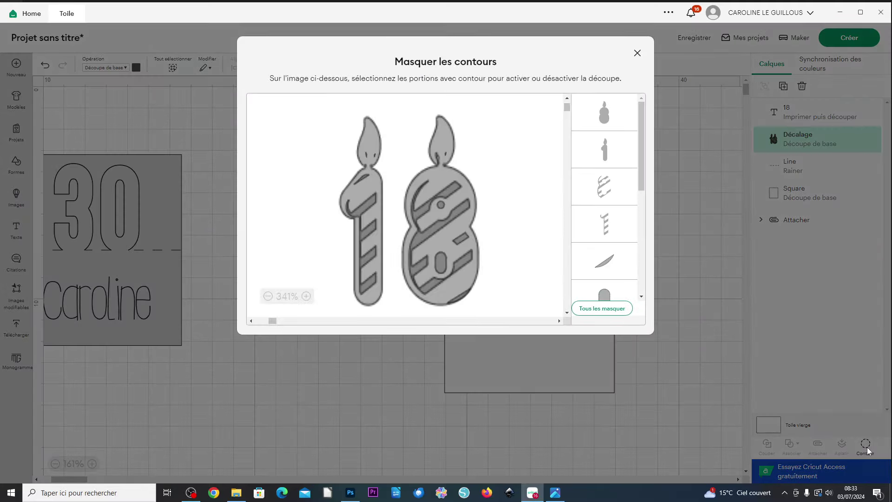
left_click(610, 308)
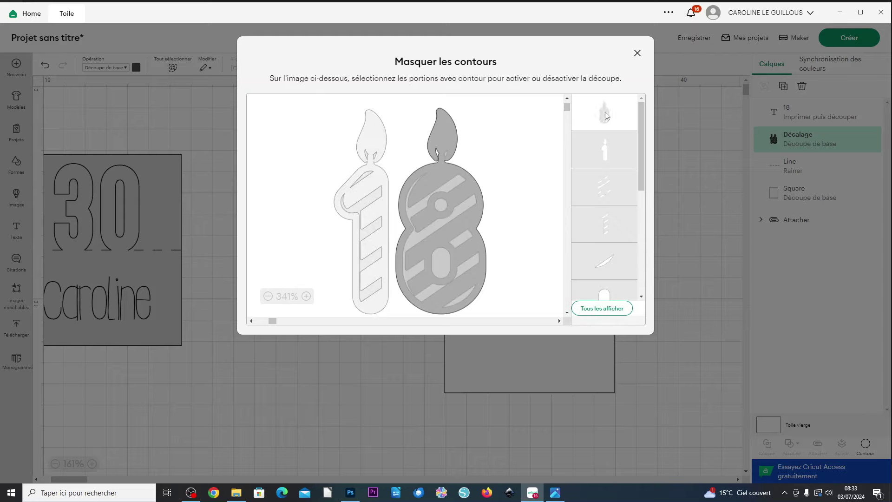
left_click(611, 155)
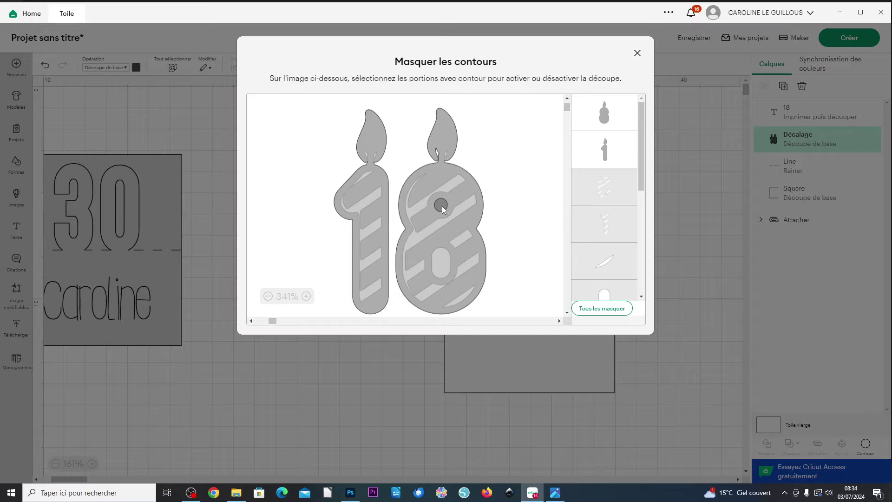
left_click(442, 269)
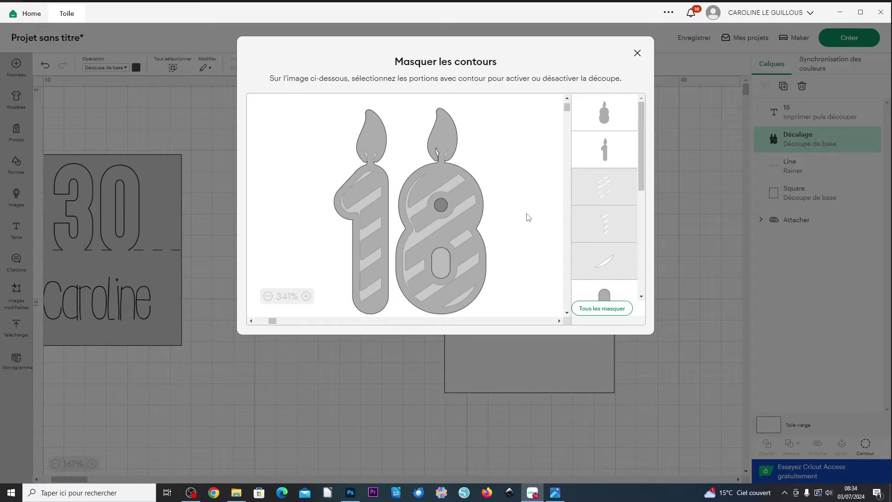
left_click(637, 54)
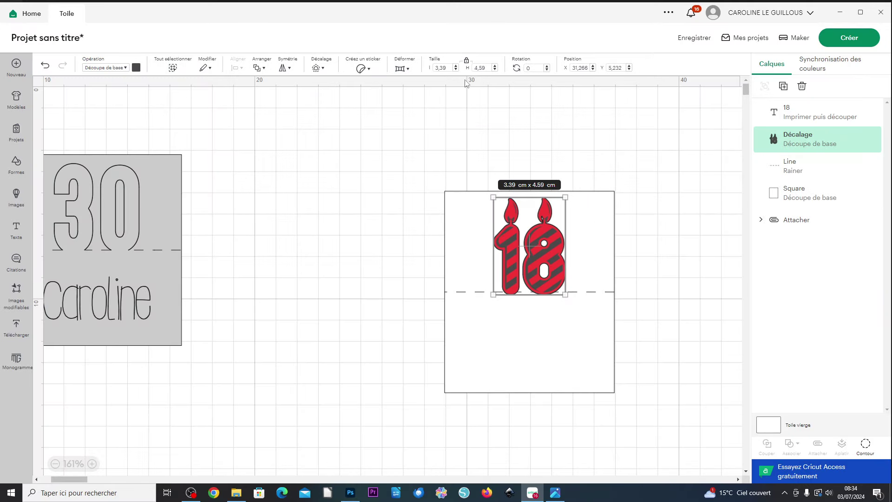
- Create a second offset of 0.01 cm with rounded corners around the solid grey "18" offset
left_click(319, 69)
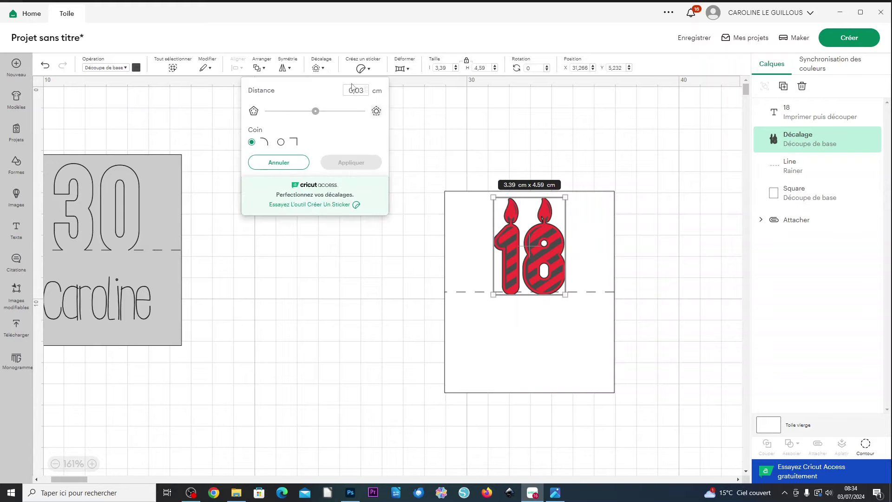
left_click_drag(362, 91, 380, 95)
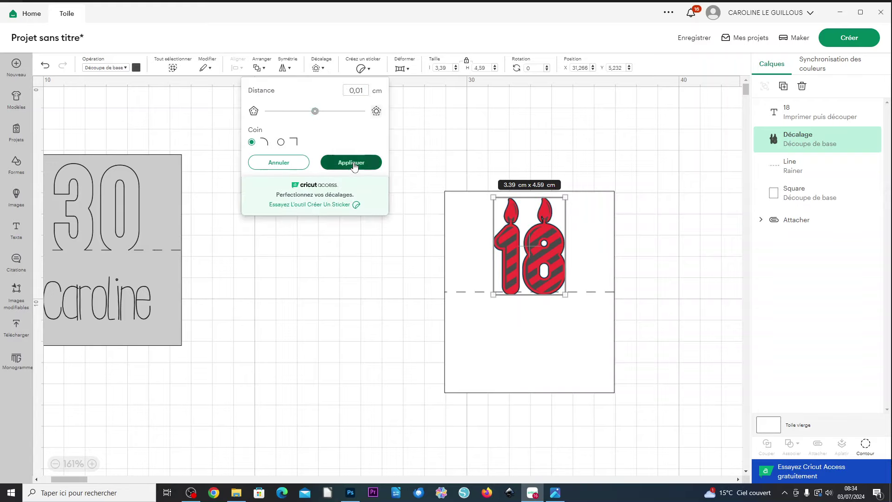
left_click(365, 165)
- Subtract the two stacked "18" offsets from each other with Retirer to leave a thin outline
left_click(812, 143)
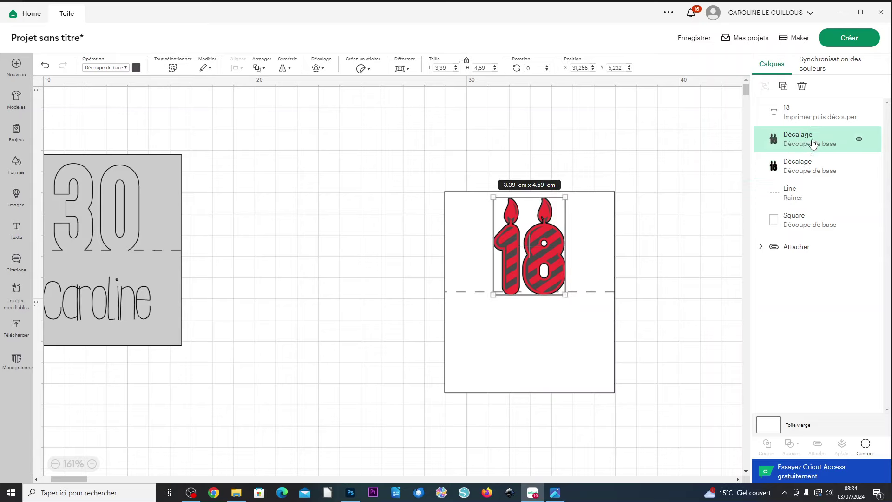
left_click(817, 166, "shift")
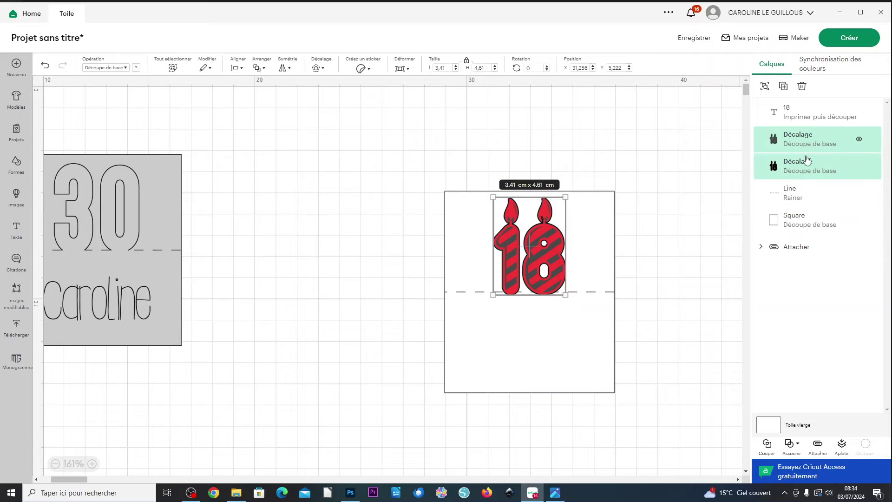
left_click(793, 446)
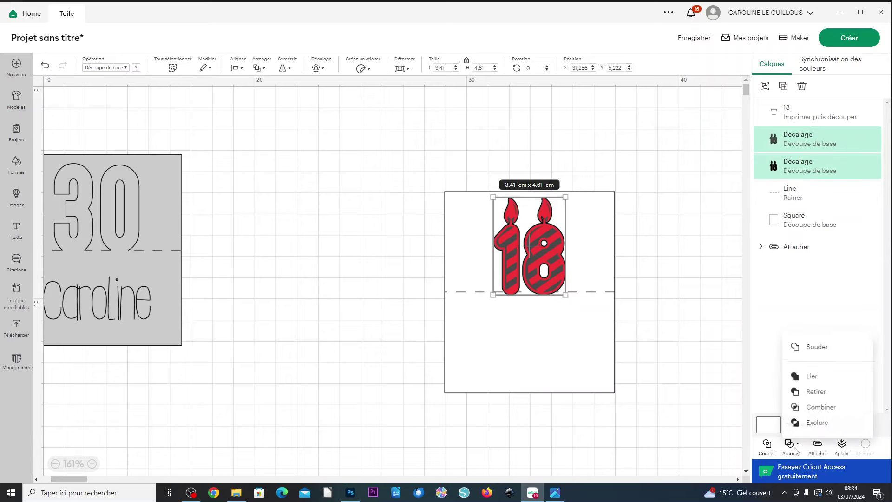
left_click(817, 391)
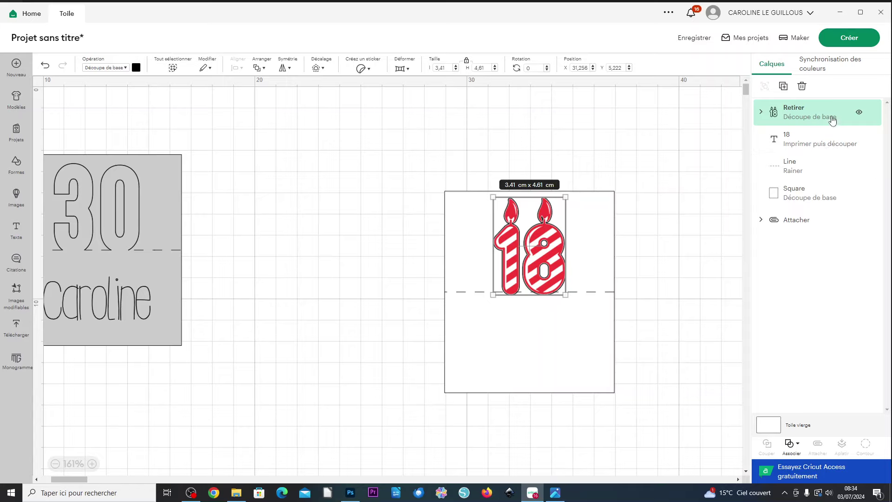
- Subtract the thin "18" outline from the white card square with Retirer
left_click(796, 194, "shift")
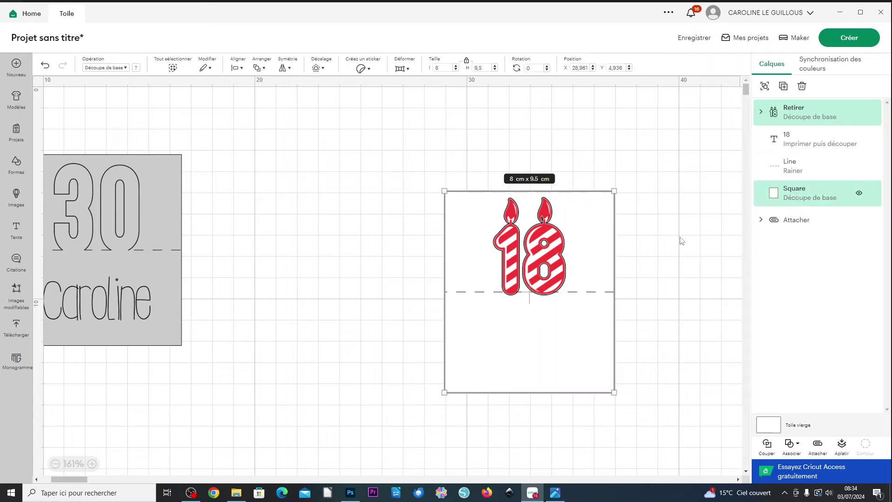
left_click(733, 195)
left_click(575, 350)
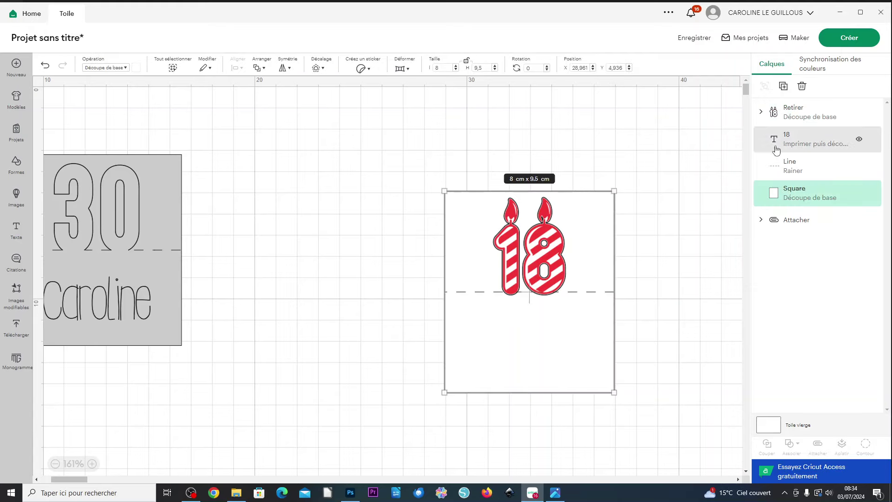
left_click(803, 120, "shift")
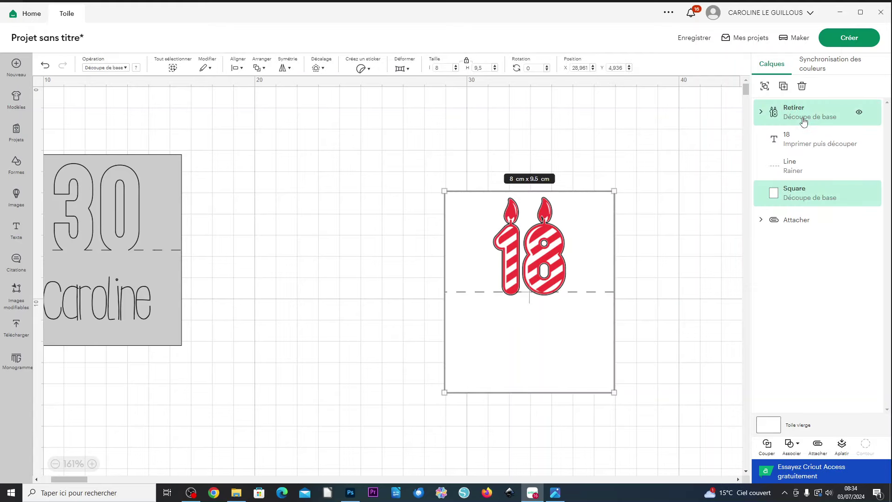
left_click(792, 445)
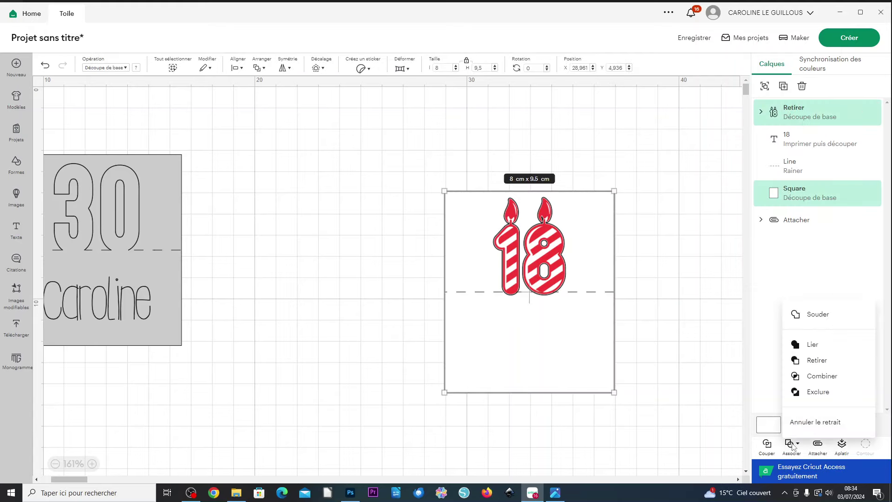
left_click(816, 360)
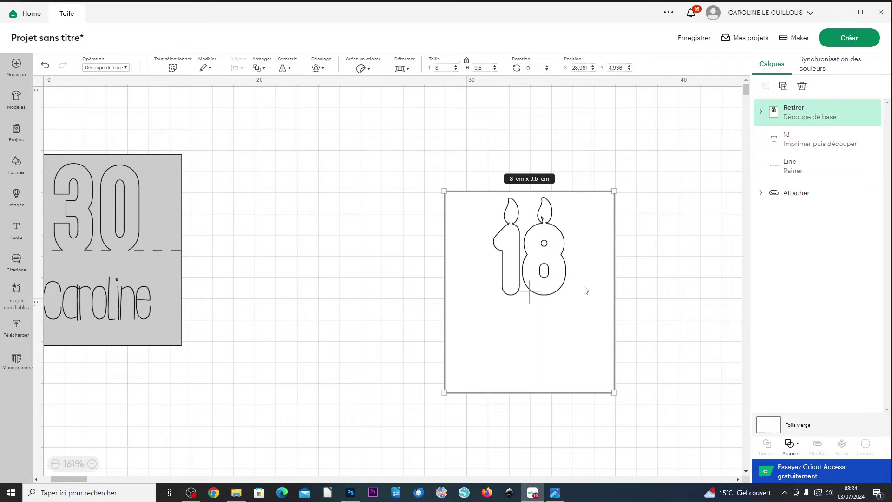
- Send the white card with the cut "18" outline behind the candle motif and the score line
scroll(522, 276, "up", 5)
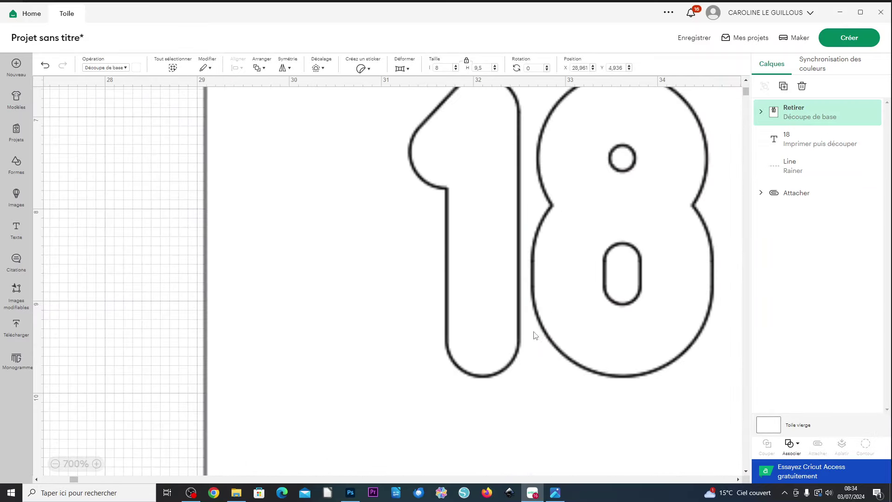
scroll(519, 339, "down", 5)
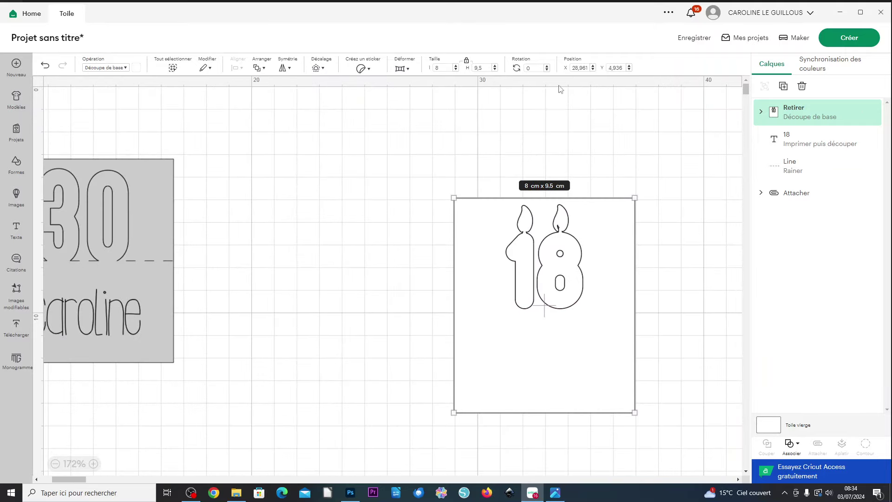
left_click(259, 68)
left_click(293, 137)
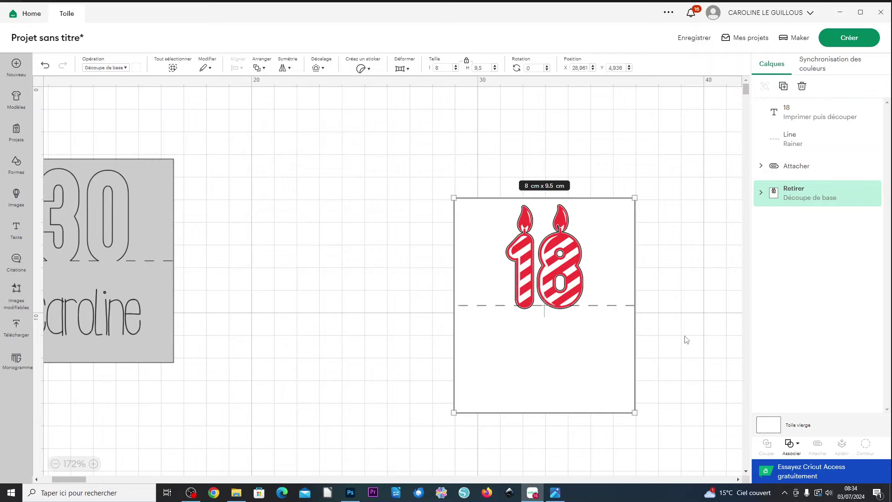
- Add a square, resize it to 8 x 4.5 cm with proportions unlocked, and place it between the two cards
left_click(16, 163)
left_click(133, 220)
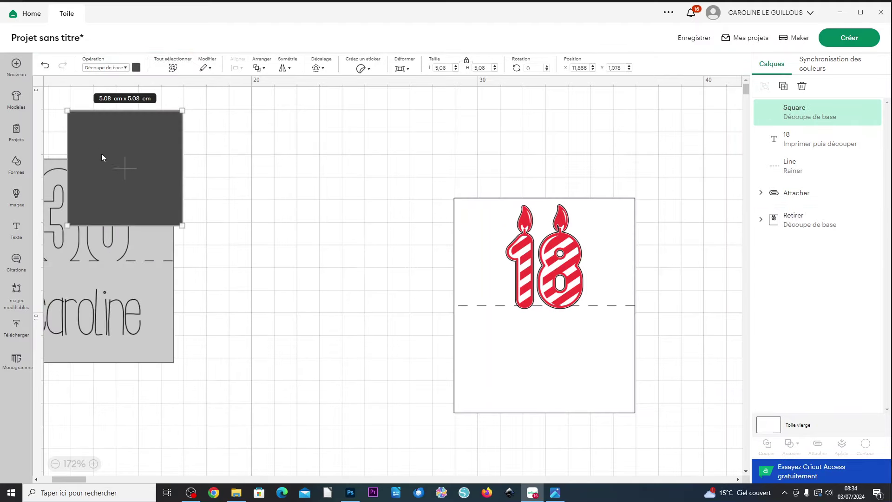
left_click_drag(103, 157, 357, 345)
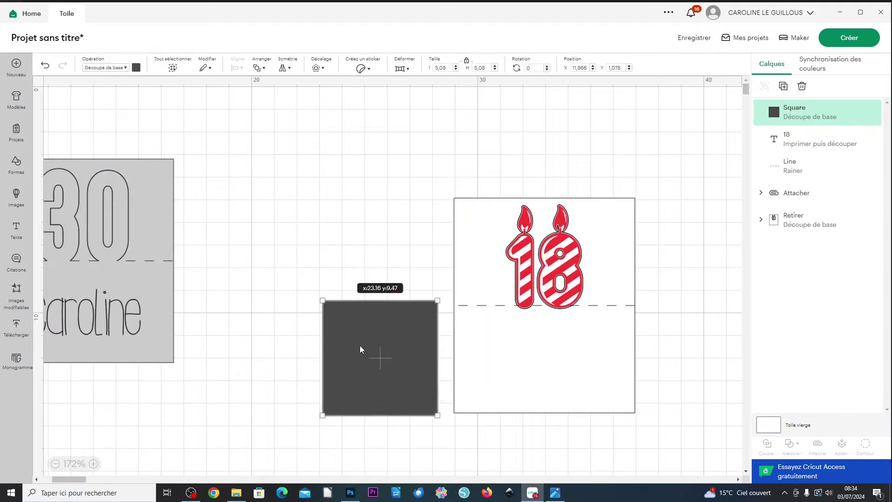
left_click(467, 62)
left_click(442, 68)
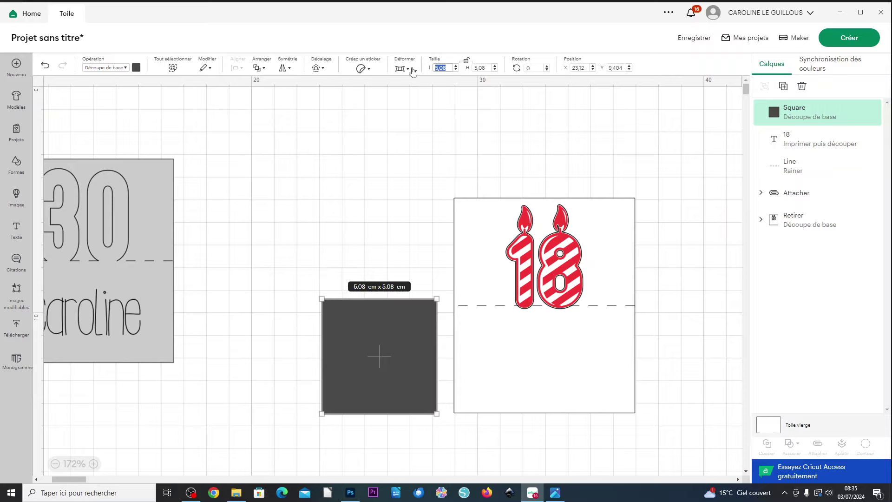
type("8")
key("Tab")
type("4.5")
key("Return")
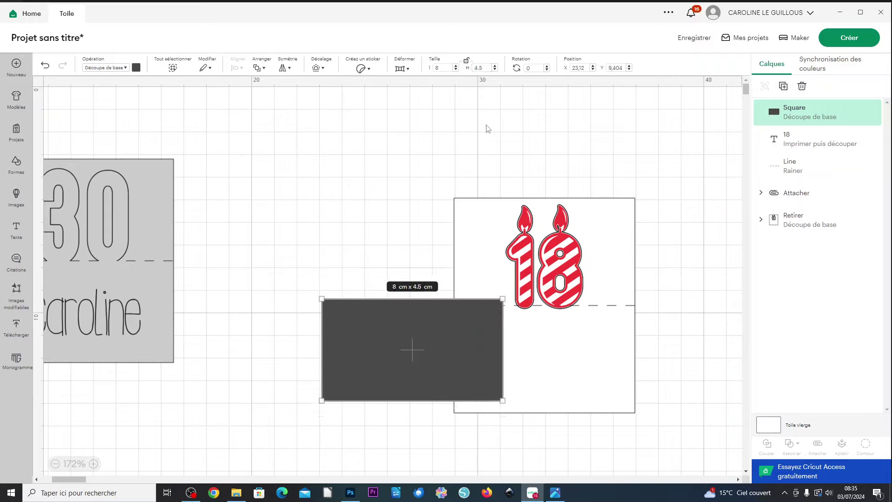
left_click_drag(415, 324, 319, 265)
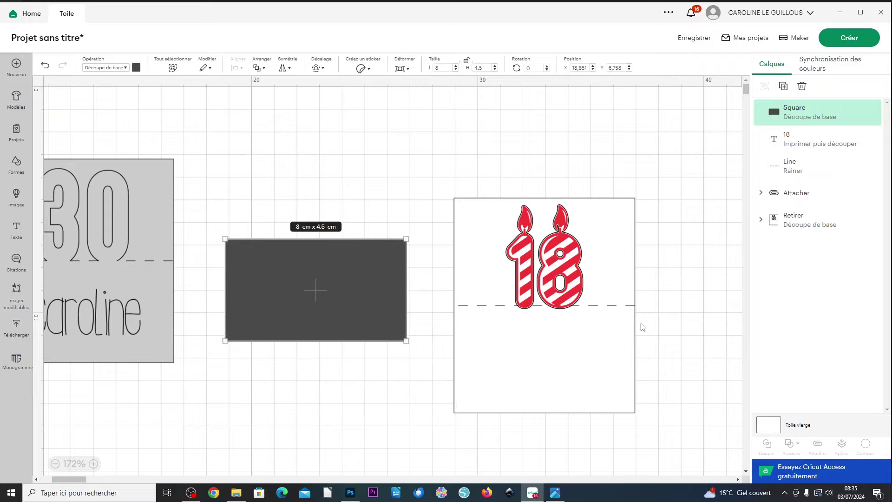
- Group the "18" motif, the score line and the white card, and move the group slightly upward
left_click_drag(672, 436, 450, 140)
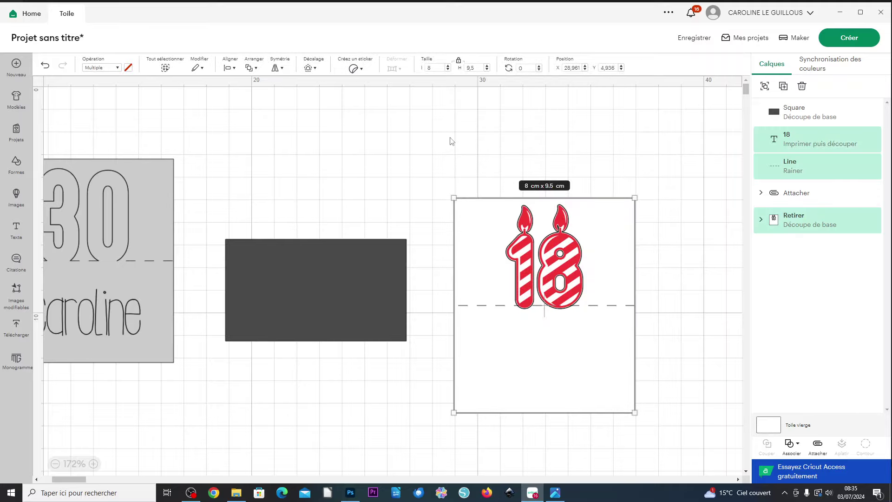
right_click(559, 274)
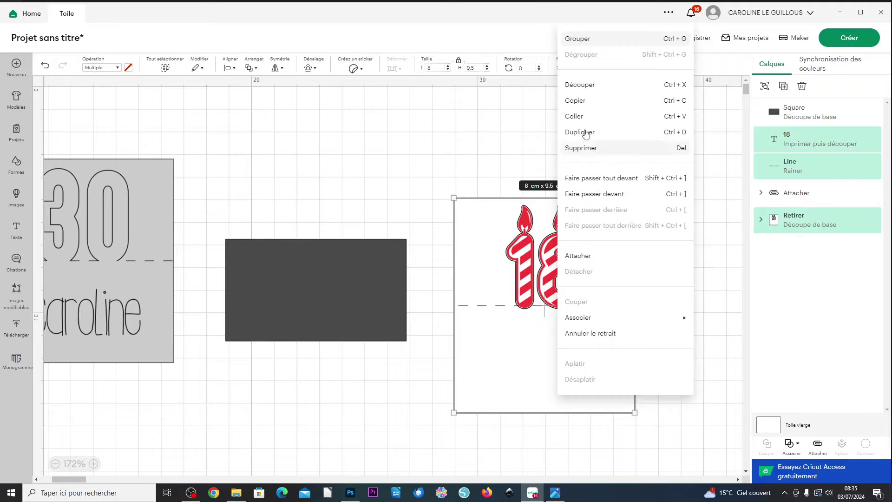
left_click(581, 41)
left_click_drag(338, 324, 515, 314)
key("Escape")
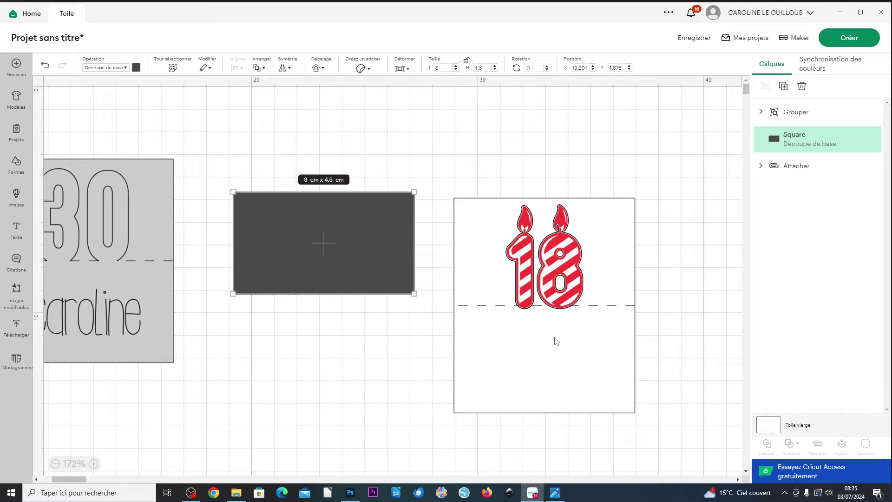
left_click_drag(556, 341, 603, 327)
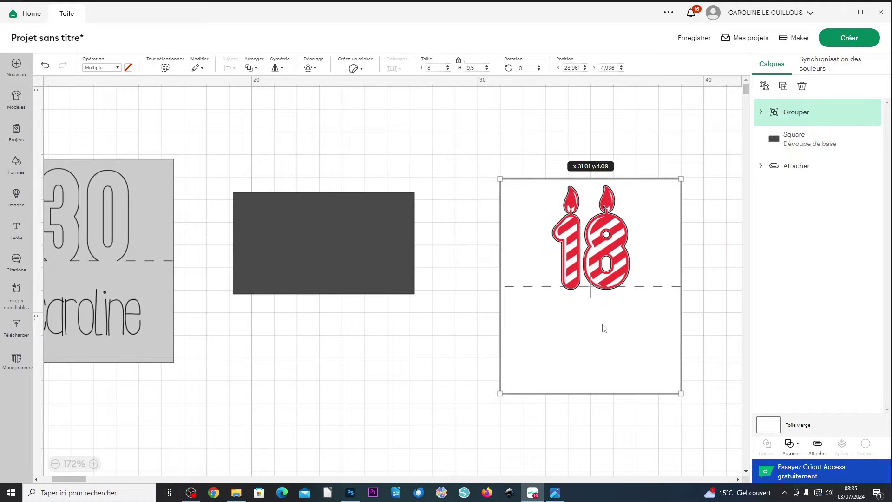
left_click_drag(575, 212, 526, 197)
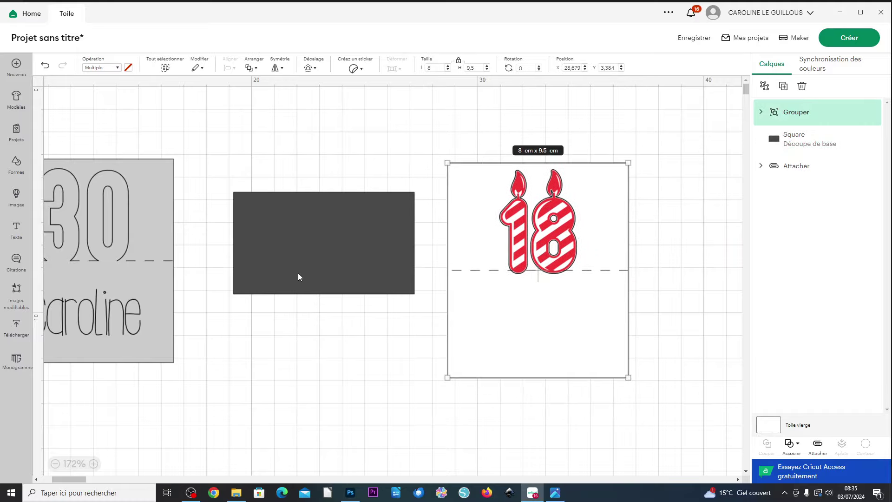
- Place the dark rectangle over the lower half of the "18" card and bring it to the very front
left_click_drag(298, 277, 514, 346)
left_click(259, 68)
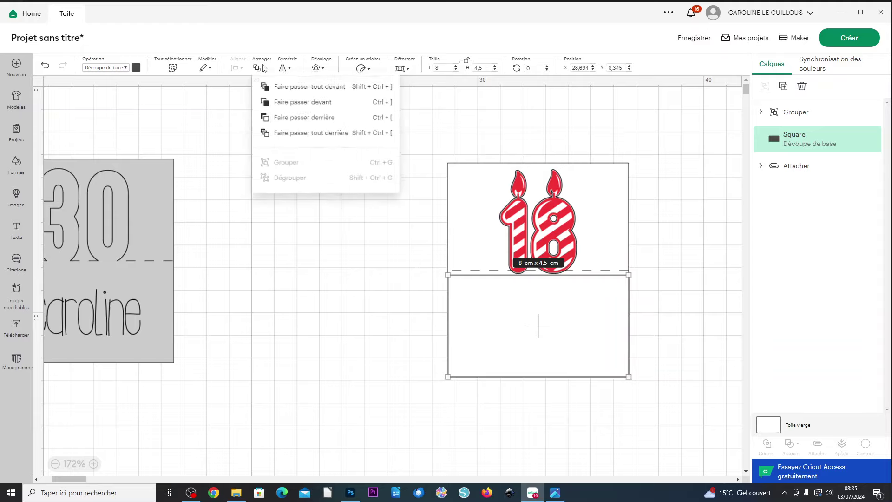
left_click(275, 87)
- Align the dark rectangle with the grouped "18" card, centred horizontally and flush at the bottom
left_click_drag(657, 390, 369, 187)
left_click(228, 67)
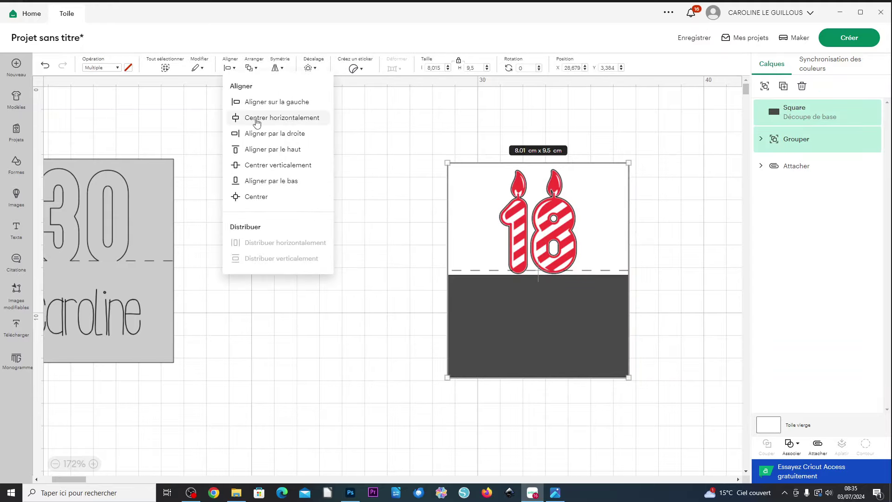
left_click(254, 120)
left_click(228, 68)
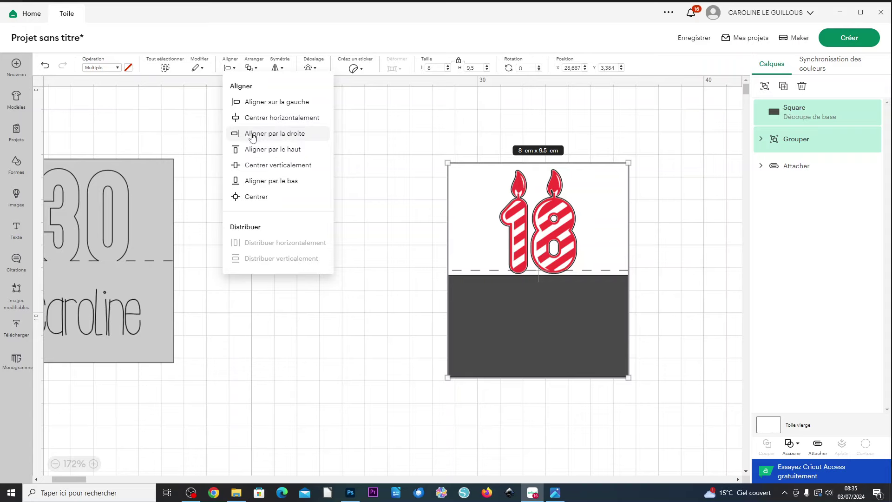
left_click(279, 122)
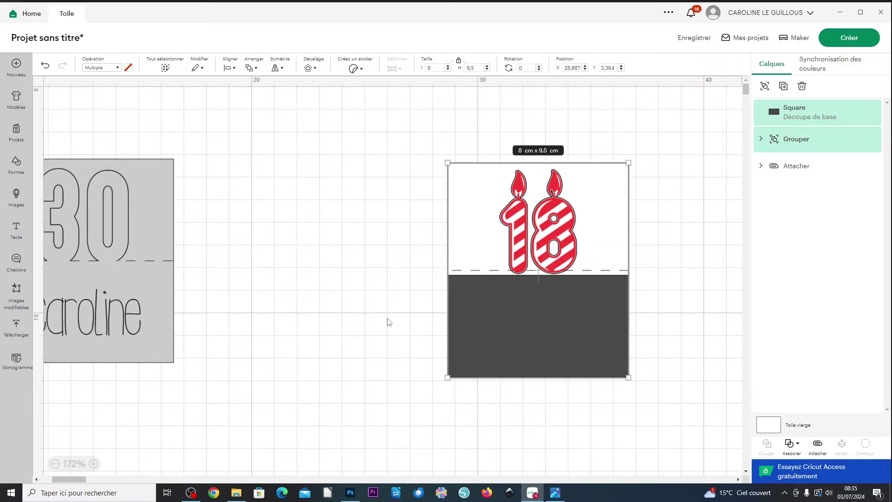
left_click_drag(342, 234, 695, 379)
left_click(229, 69)
left_click(260, 181)
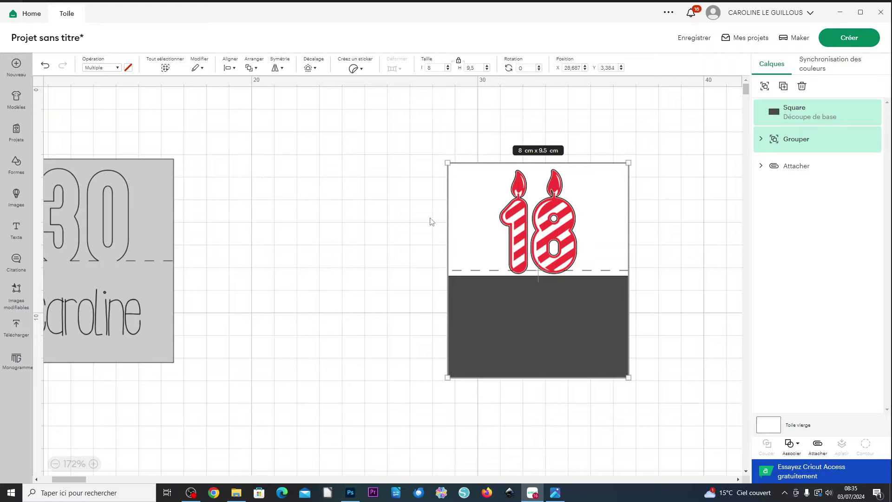
- Move the dark rectangle off the "18" card and set its height to 4.75 cm
left_click(739, 358)
left_click_drag(596, 352, 359, 321)
left_click(504, 331)
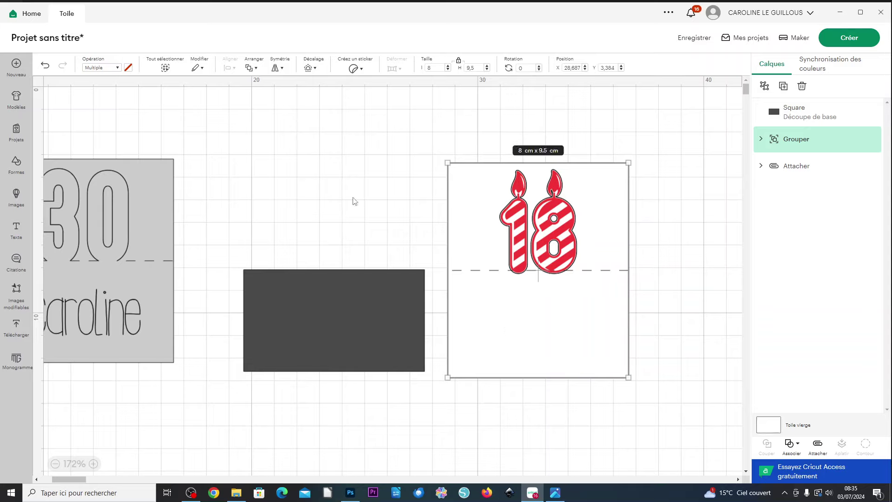
left_click(350, 307)
left_click_drag(334, 311, 334, 311)
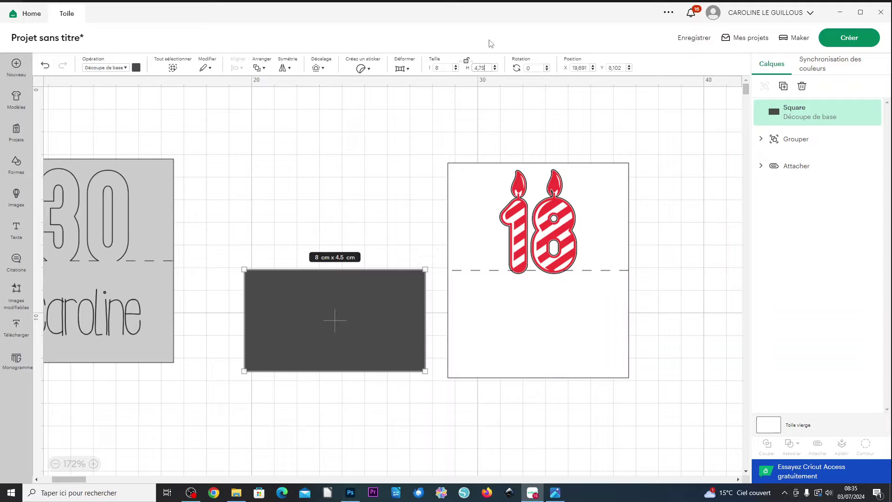
key("Return")
- Place the taller dark rectangle over the card's lower half, below the fold line, and align it with the group's bottom edge
left_click_drag(352, 323, 555, 323)
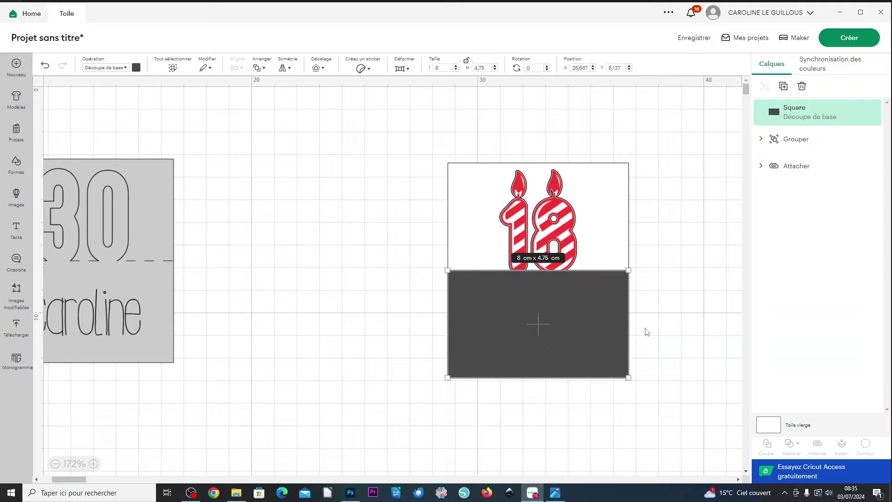
left_click(668, 331)
left_click_drag(389, 129, 667, 408)
left_click(371, 138)
left_click_drag(371, 126, 677, 430)
left_click(229, 68)
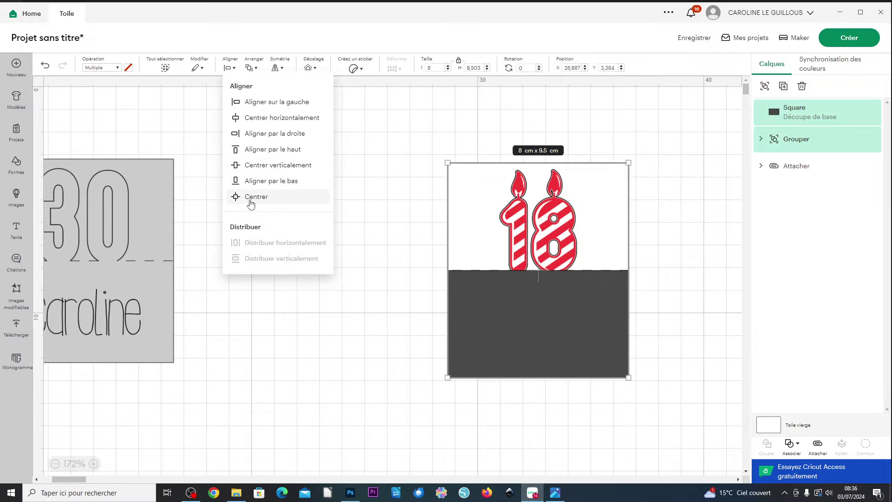
left_click(260, 182)
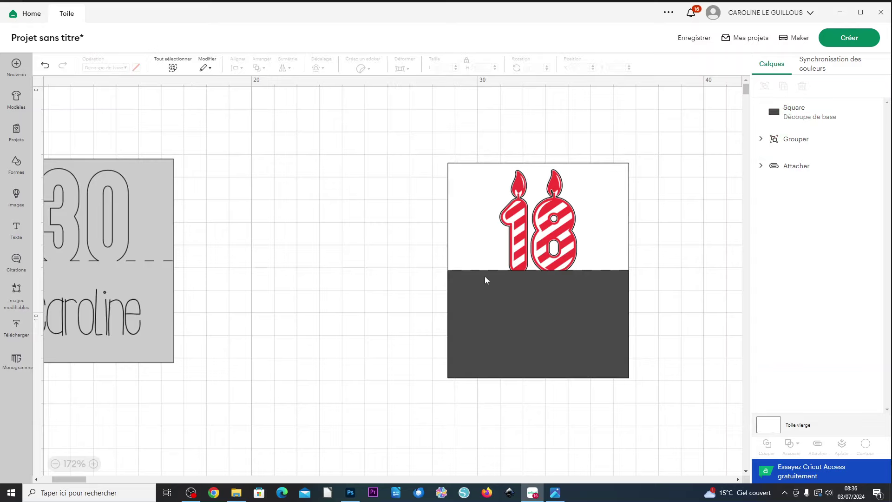
- Ungroup the "18" motif, the score line and the white card
left_click(585, 212)
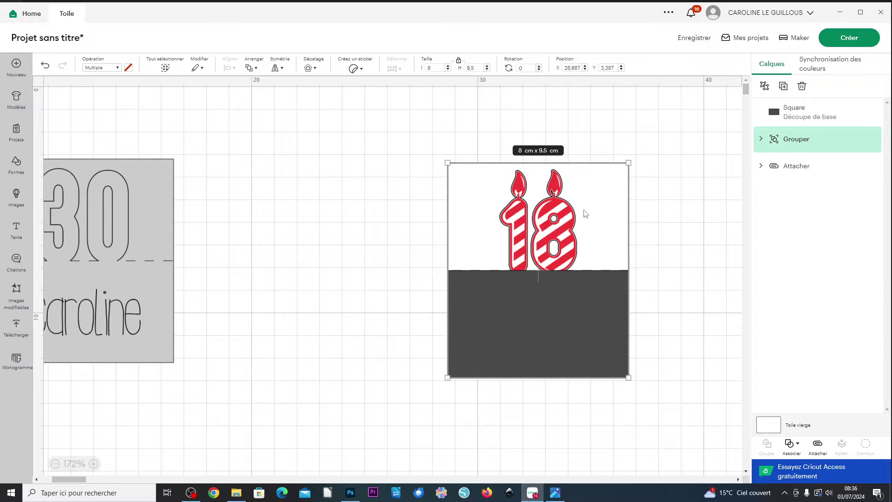
right_click(585, 213)
left_click(602, 158)
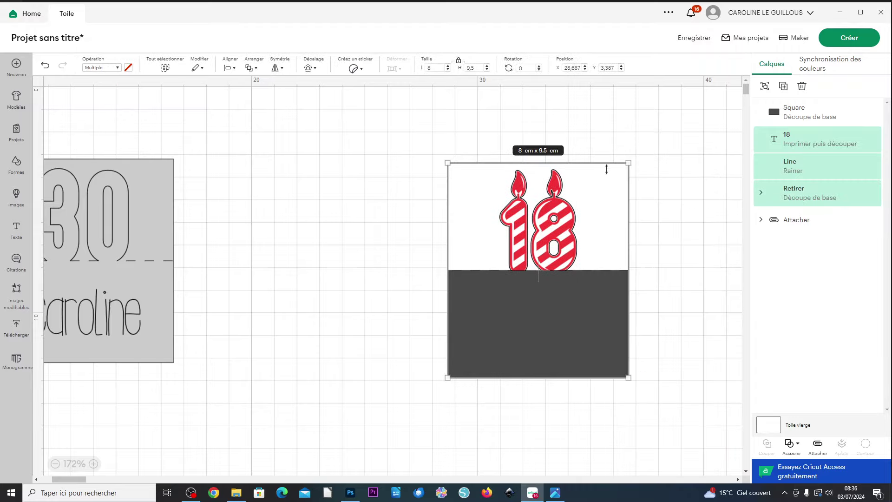
left_click(669, 286)
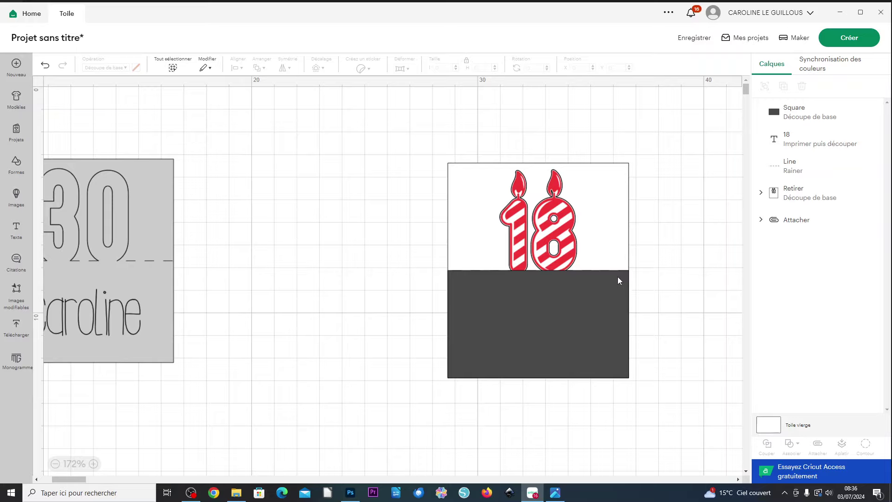
- Merge the dark rectangle with the white cut-out card using Lier
left_click(578, 305)
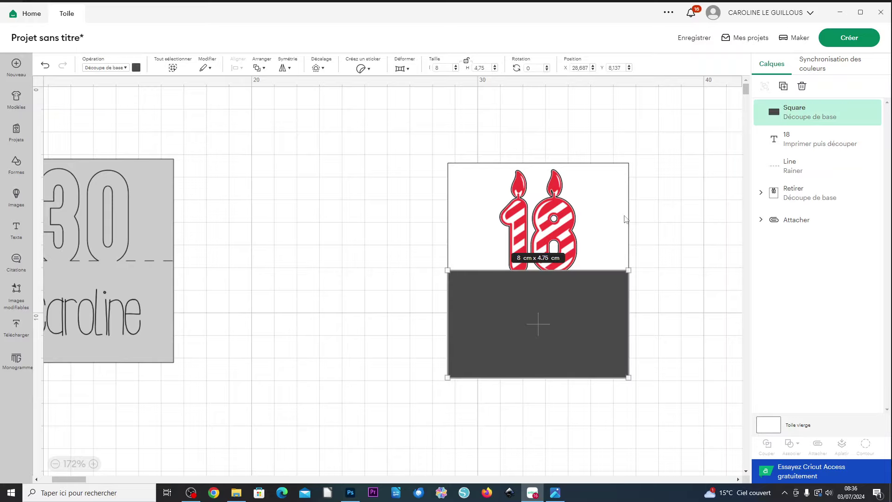
left_click(611, 200, "shift")
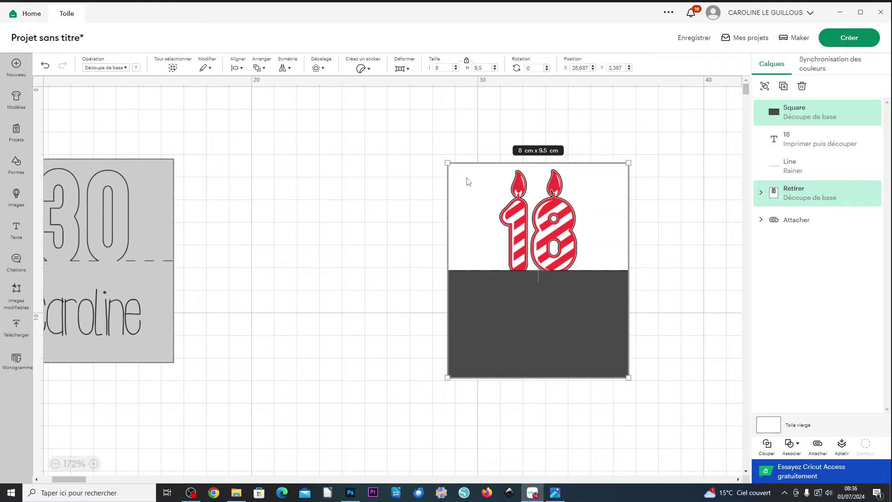
left_click(798, 117)
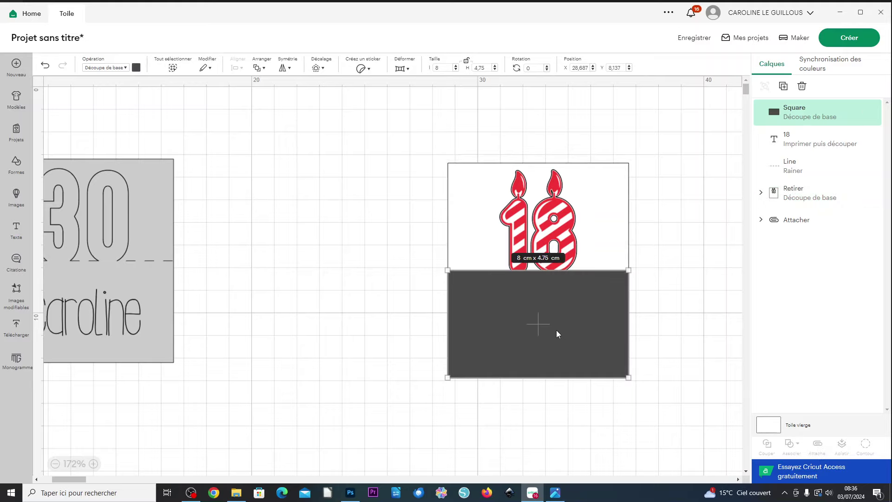
left_click(807, 192, "shift")
left_click(798, 444)
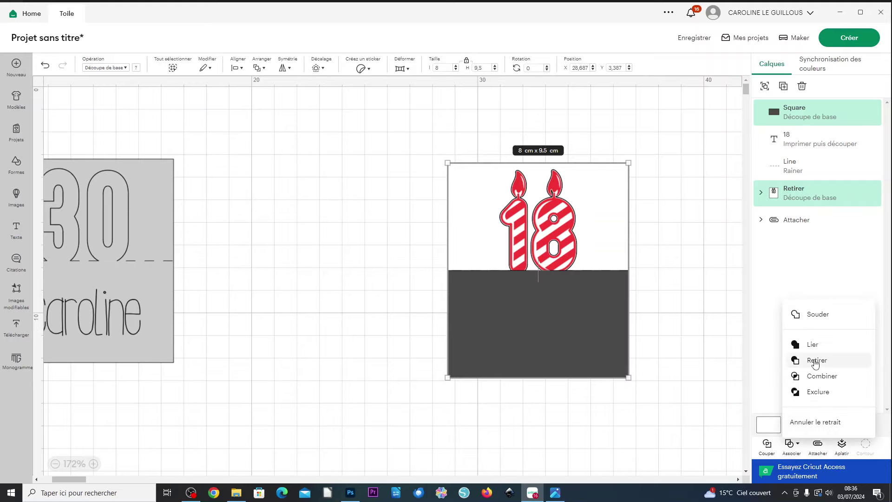
left_click(804, 347)
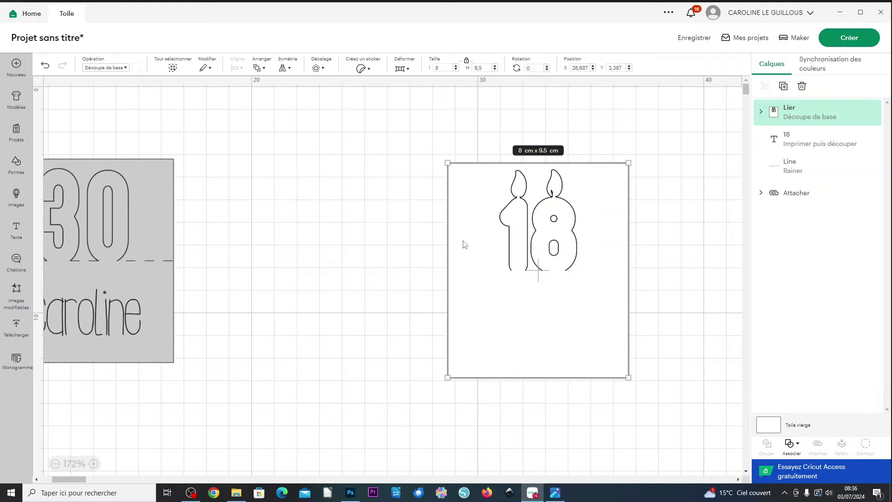
- Send the merged card behind the "18" motif and the score line
left_click(259, 67)
left_click(288, 136)
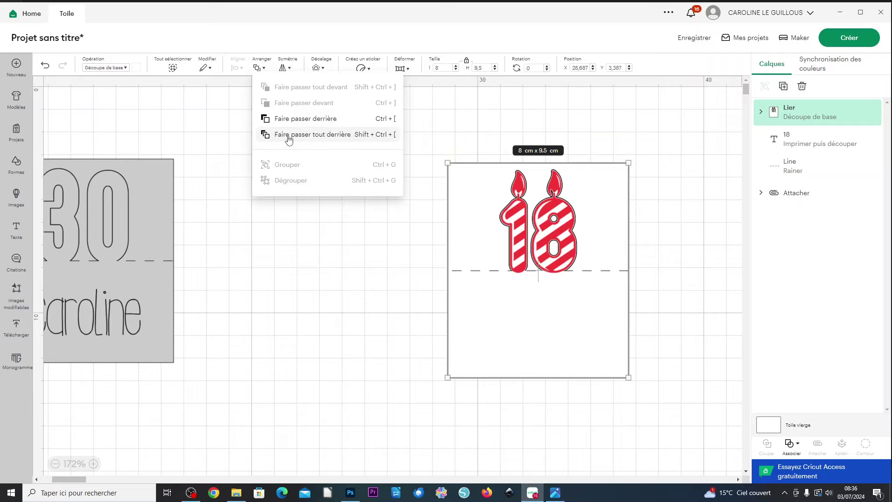
left_click(289, 135)
left_click(682, 345)
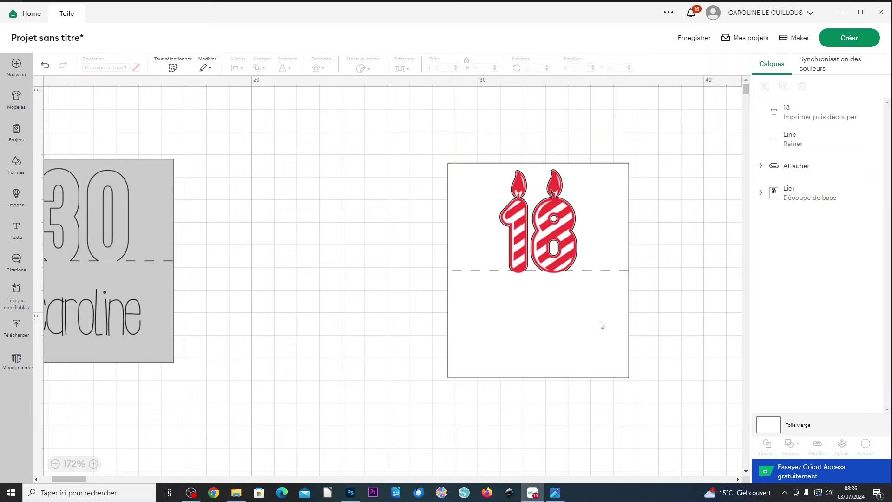
- Change the merged card's operation to Imprimer puis découper
left_click(602, 326)
left_click(111, 68)
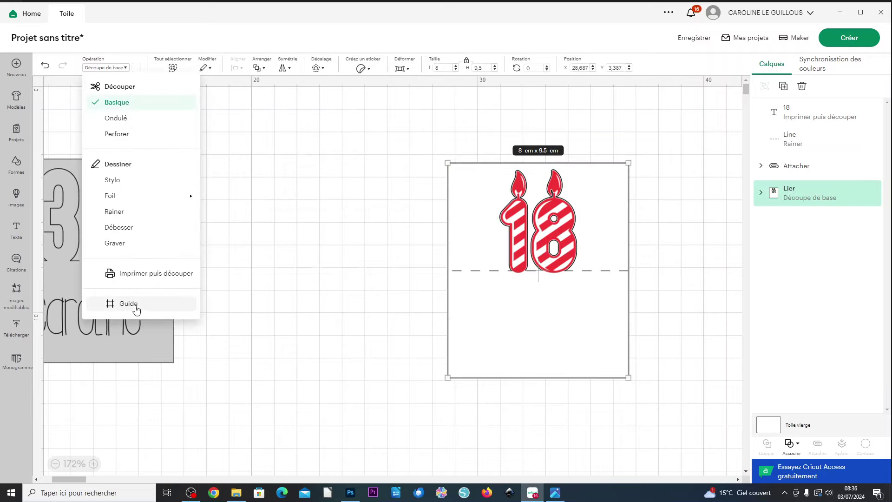
left_click(141, 273)
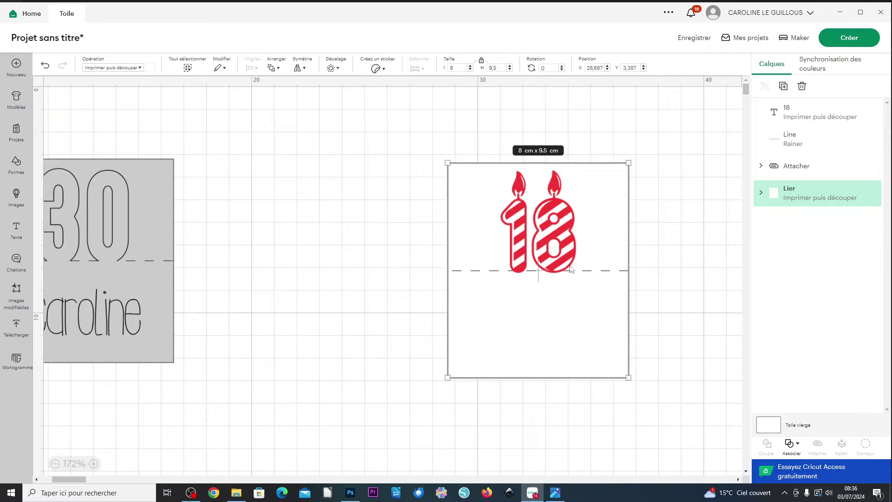
- Colour the merged card light blue to examine the cut outline around the "18", and set it back to white
scroll(531, 245, "up", 5)
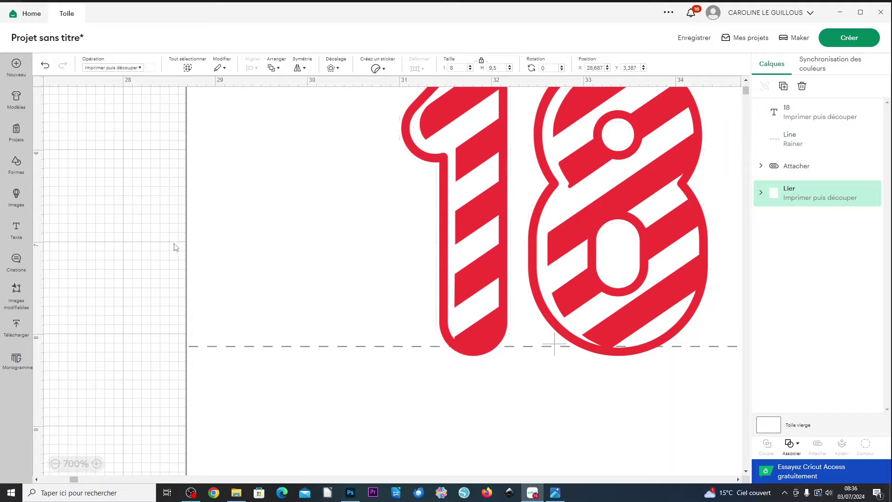
scroll(190, 237, "down", 4)
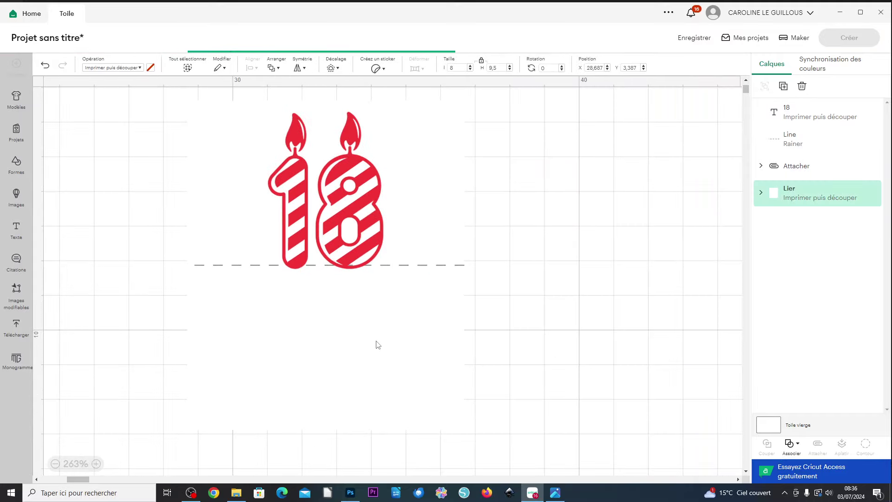
left_click(152, 68)
left_click(195, 142)
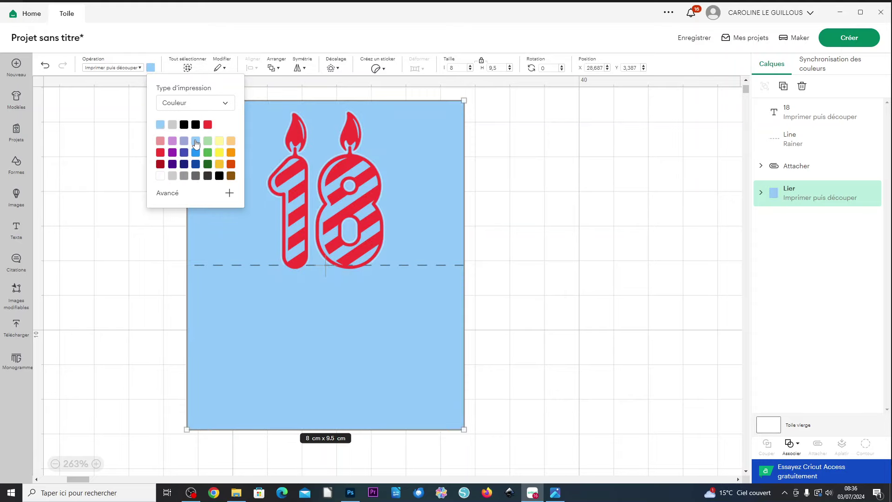
scroll(283, 258, "up", 5)
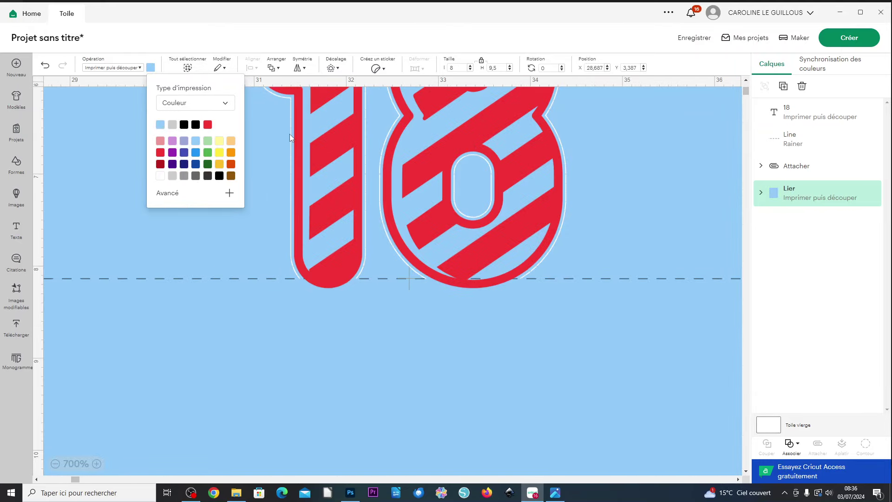
scroll(258, 273, "down", 4)
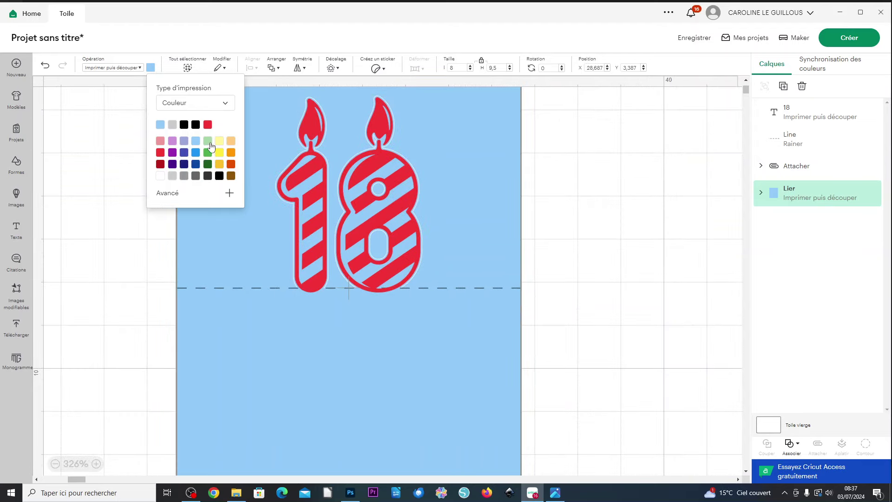
left_click(160, 176)
left_click(616, 335)
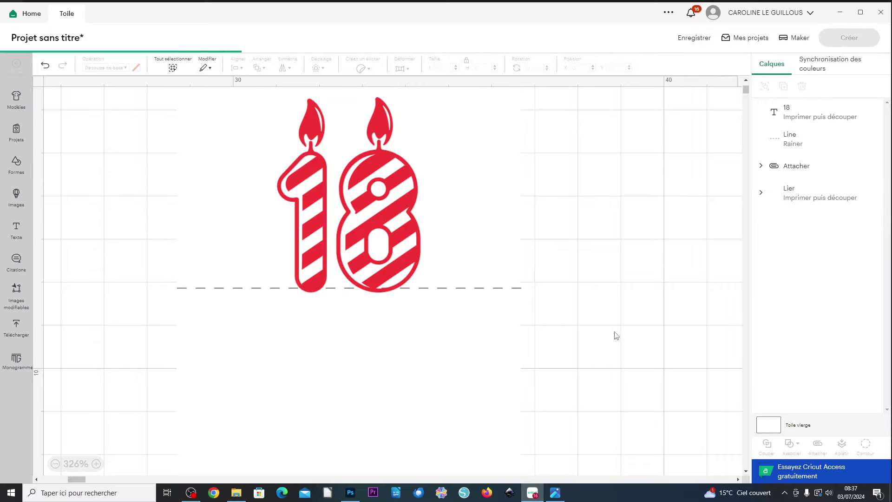
- Flatten the "18" motif with the white card using Aplatir and send the flattened card behind the score line
scroll(346, 306, "down", 2)
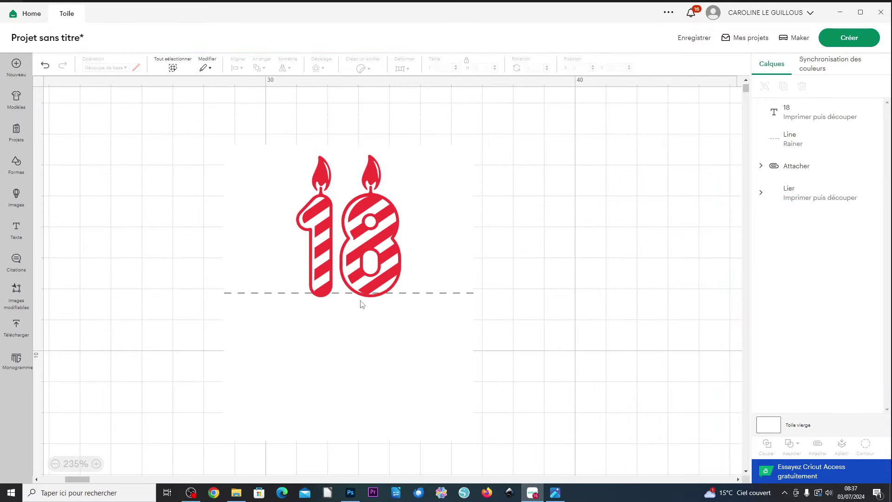
scroll(340, 309, "down", 1)
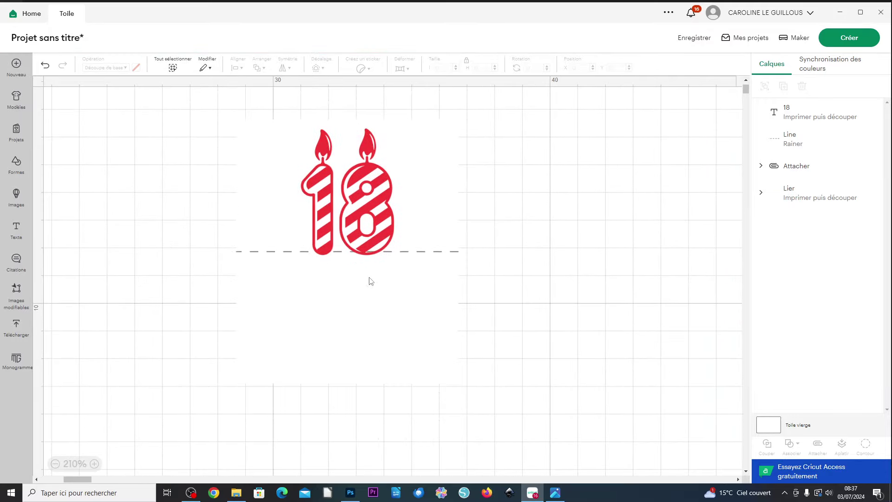
left_click(377, 208)
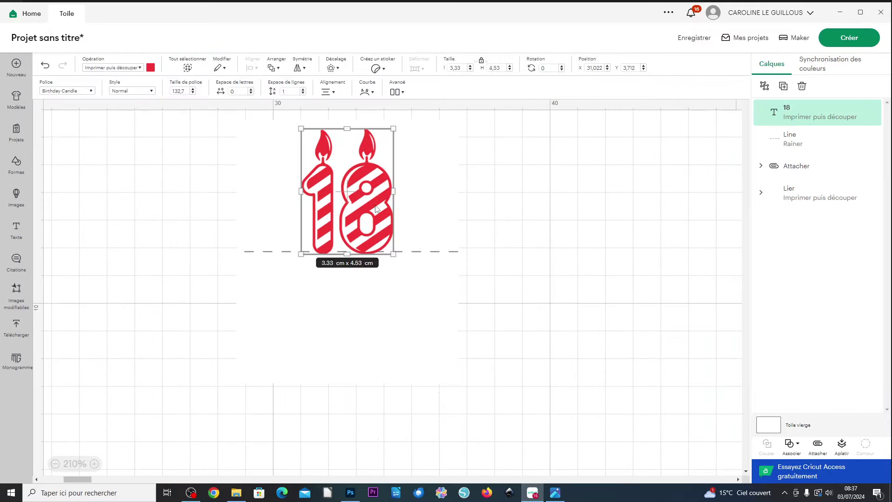
left_click(351, 298)
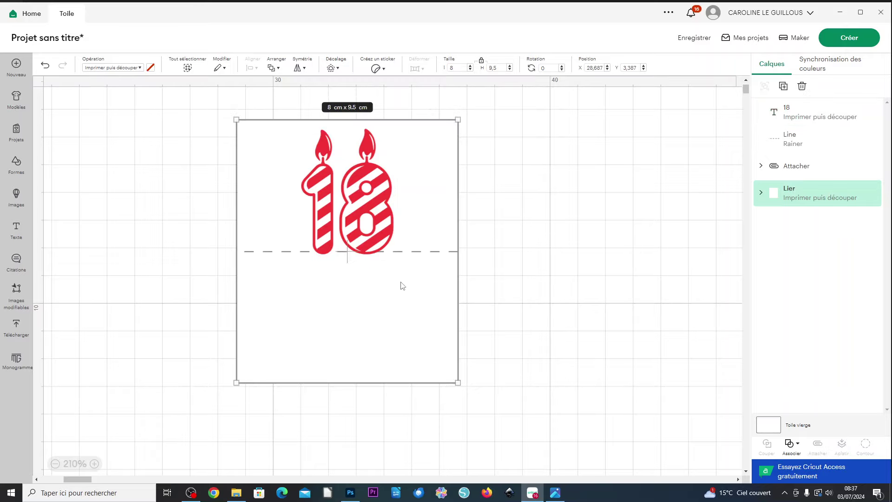
left_click(521, 342)
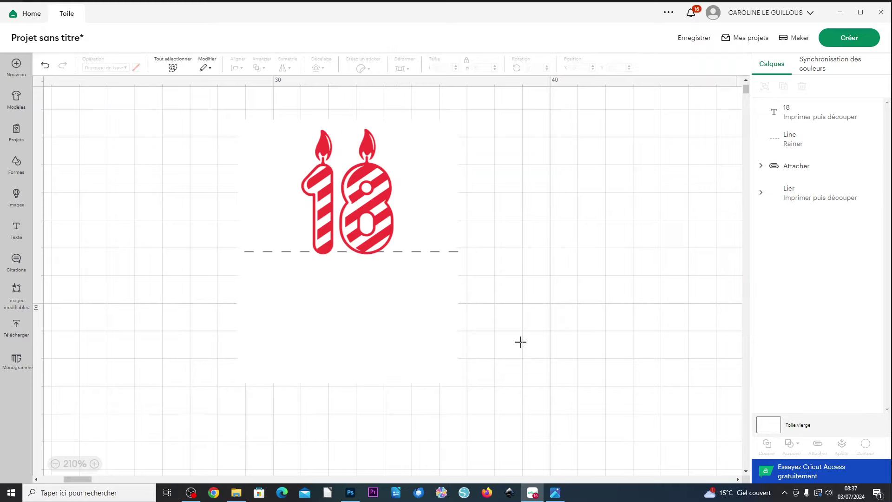
left_click(805, 120)
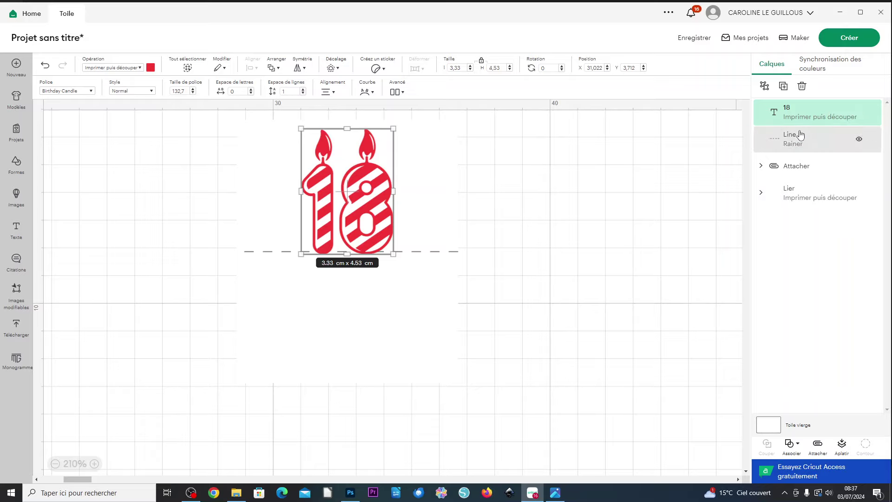
left_click(790, 193, "shift")
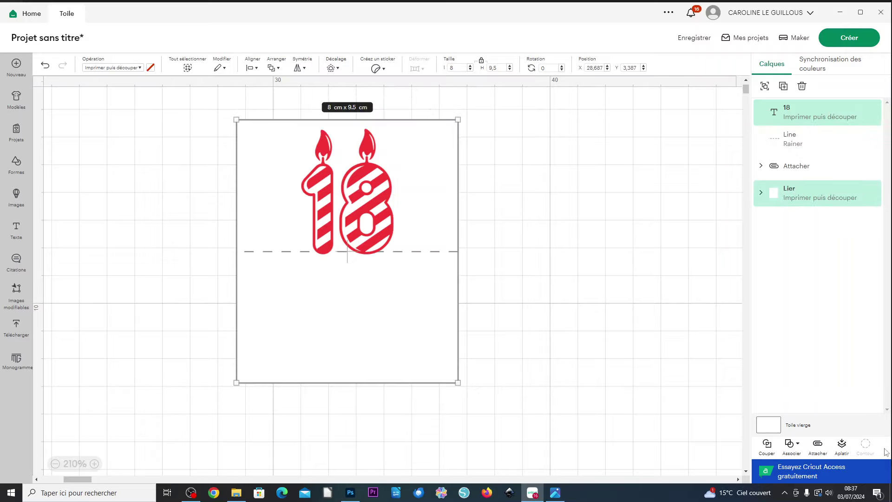
left_click(846, 451)
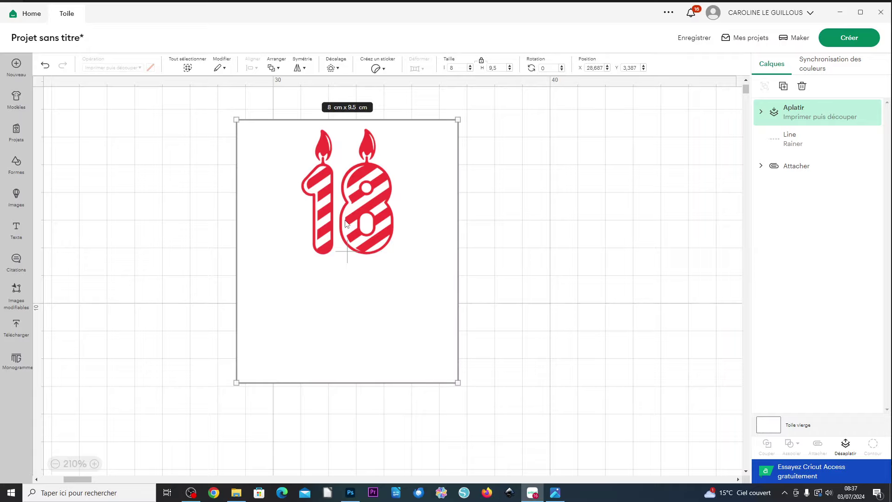
left_click(273, 69)
left_click(309, 135)
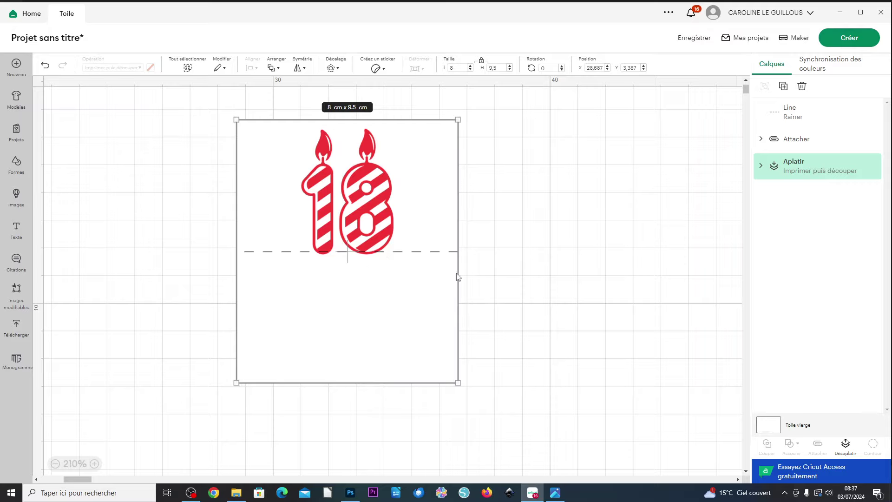
left_click(496, 289)
- Shorten the score line to about 2.78 cm, ending at the "1", and place a copy on the fold beyond the "8"
left_click(332, 253)
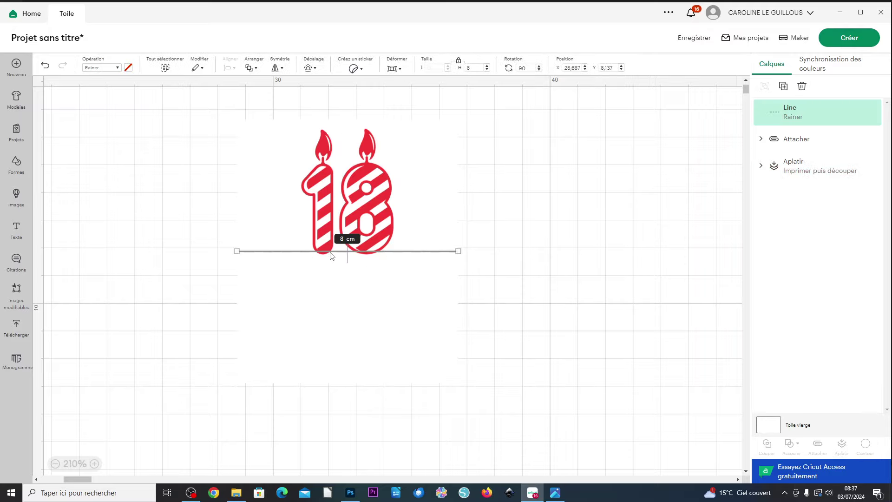
left_click_drag(458, 251, 314, 251)
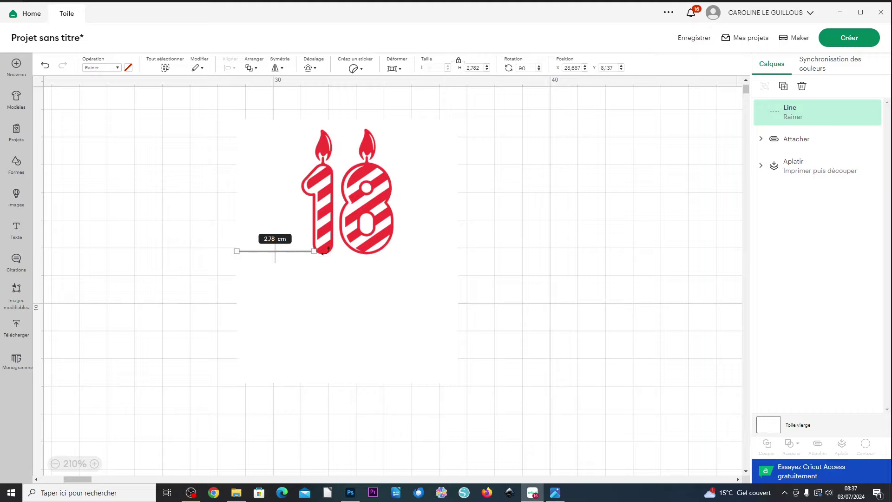
key("ctrl+c")
key("ctrl+v")
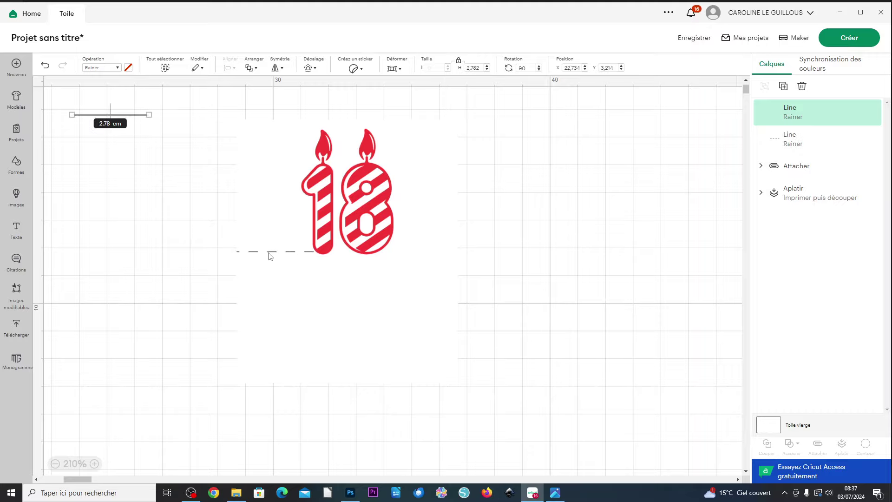
left_click_drag(90, 119, 396, 258)
left_click(281, 166)
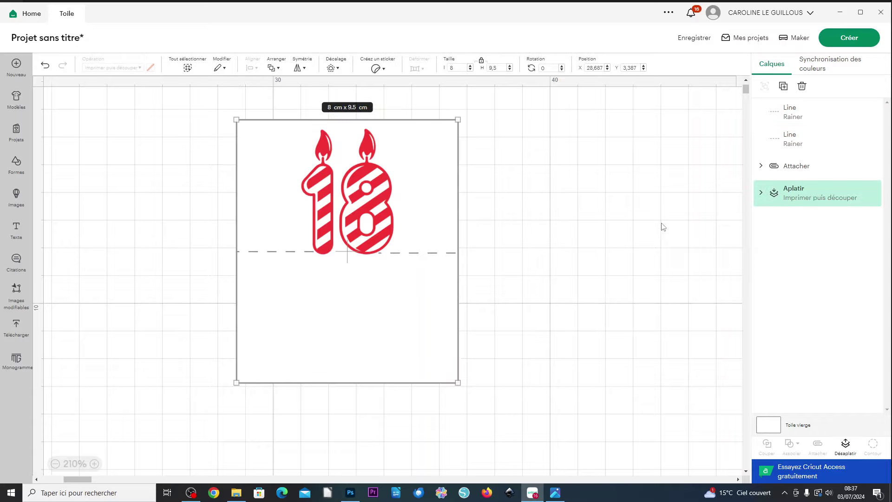
- Move the copied score line level with the original one, between the "8" and the card's outer edge
scroll(195, 249, "up", 1)
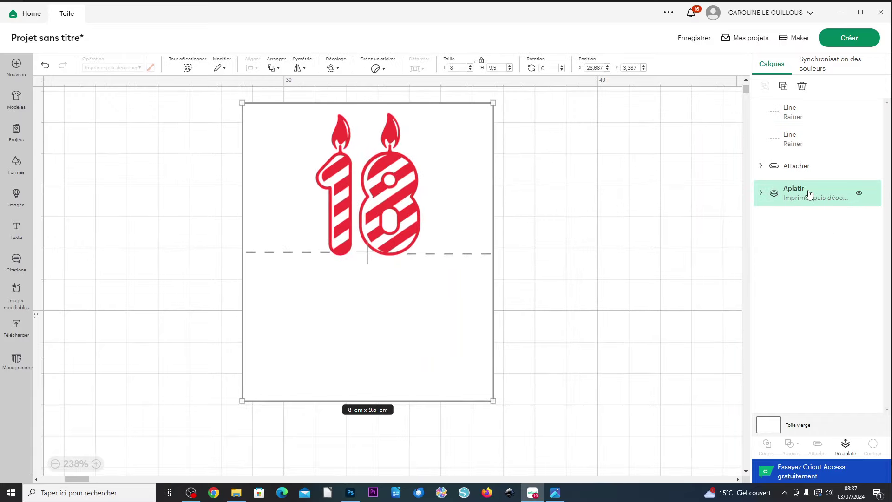
left_click(761, 193)
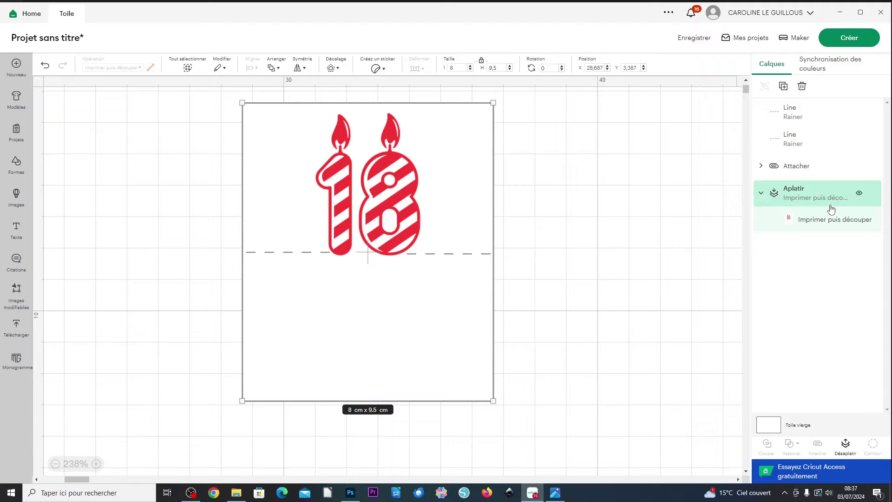
scroll(374, 249, "up", 5)
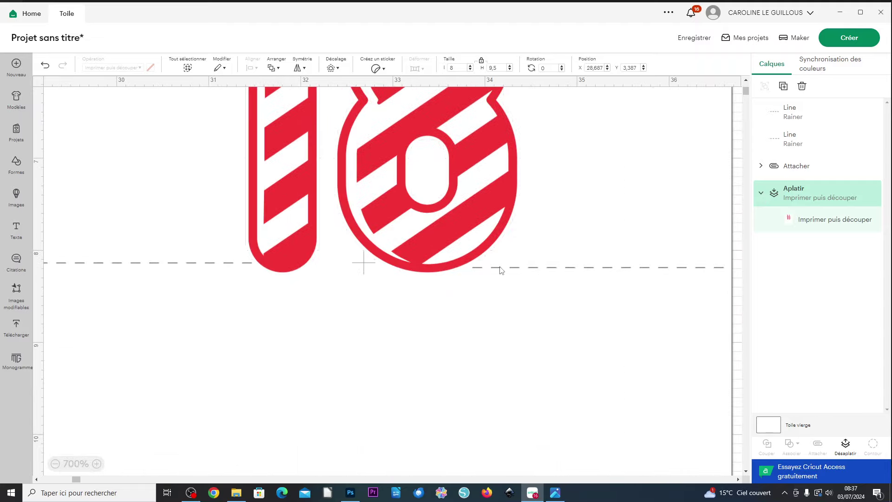
left_click(715, 268)
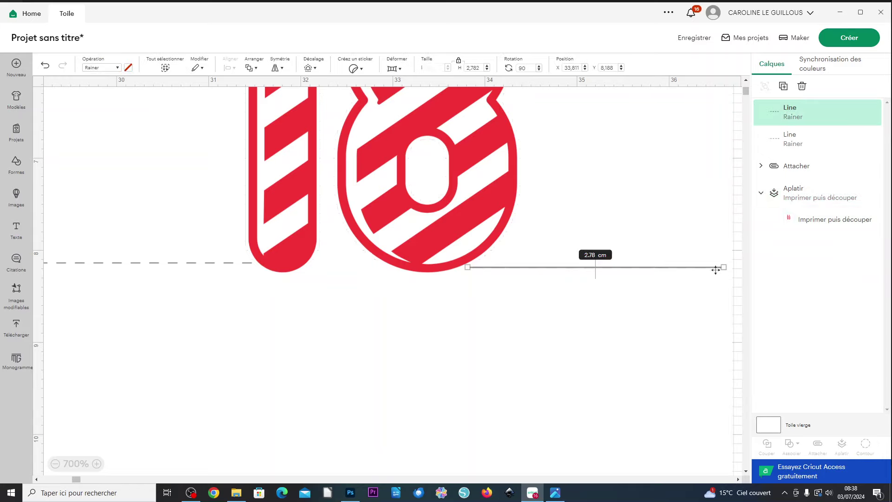
left_click_drag(716, 272, 721, 269)
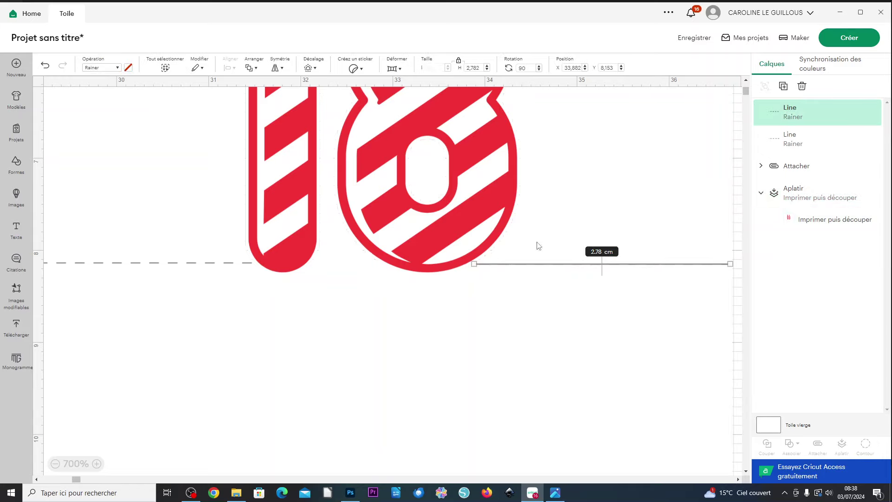
- Unflatten the card to separate the "18" motif from the white merged shape
left_click(785, 193)
left_click(846, 445)
scroll(442, 342, "down", 5)
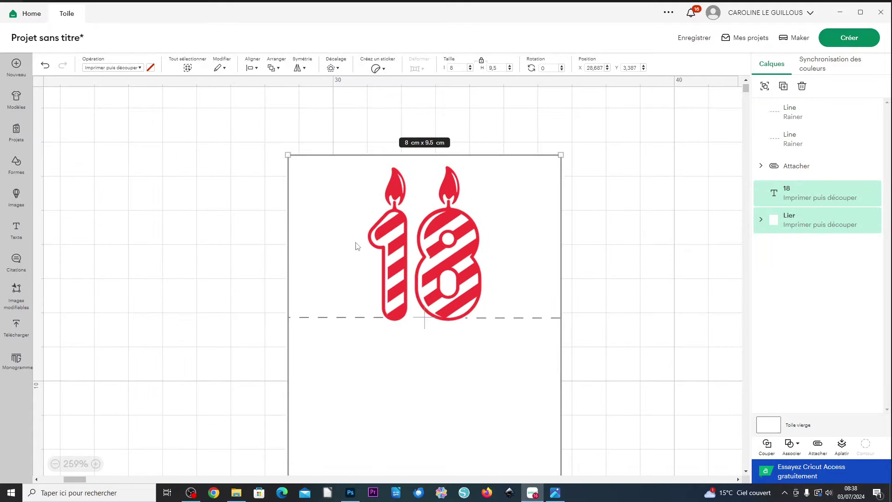
left_click(150, 68)
left_click(172, 141)
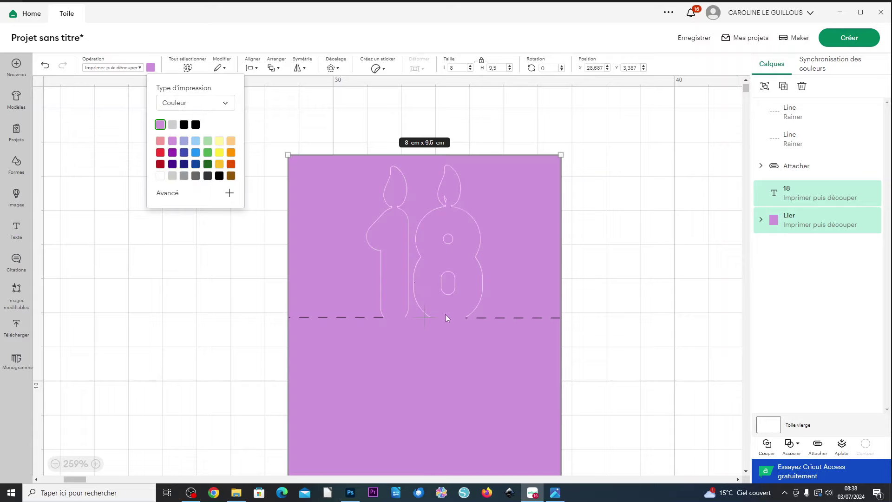
scroll(446, 318, "up", 5)
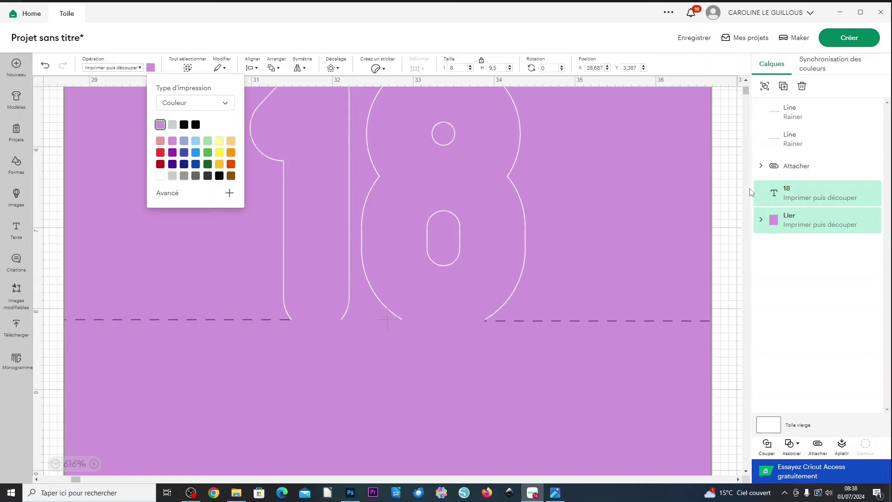
left_click(47, 67)
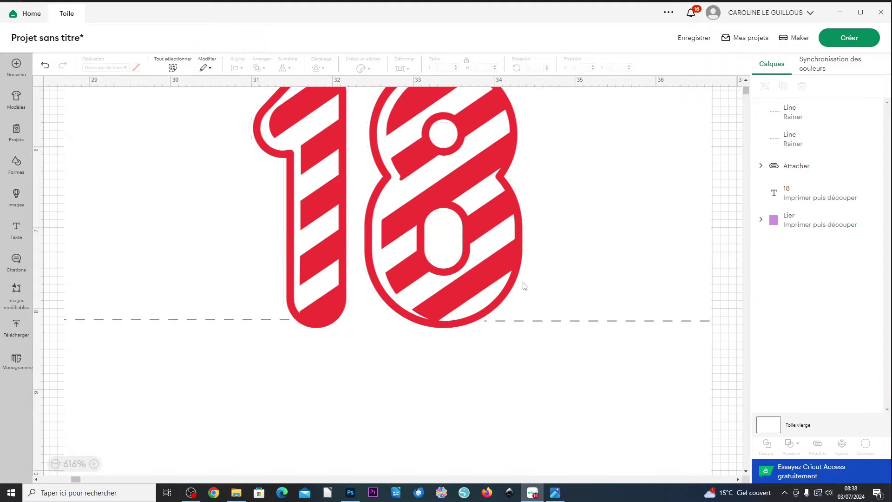
- Colour only the merged card light purple, keeping the "18" motif out of the selection
scroll(524, 285, "down", 3)
left_click(551, 292)
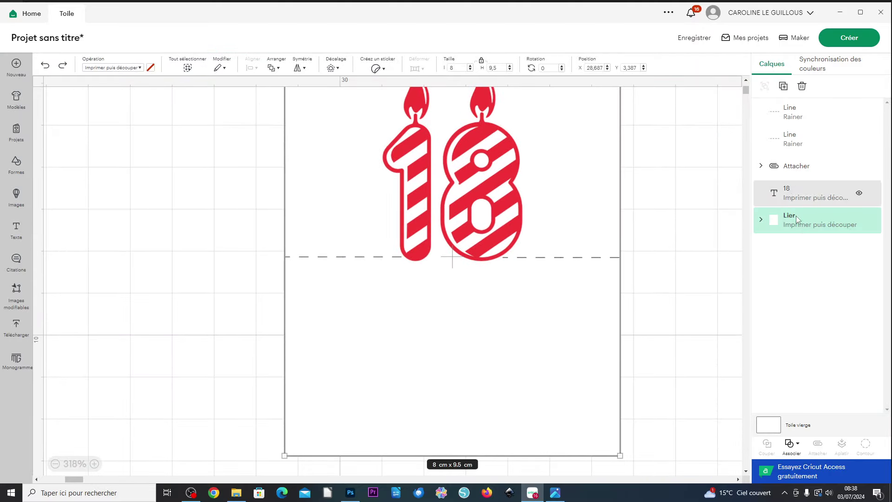
left_click(150, 68)
left_click(175, 141)
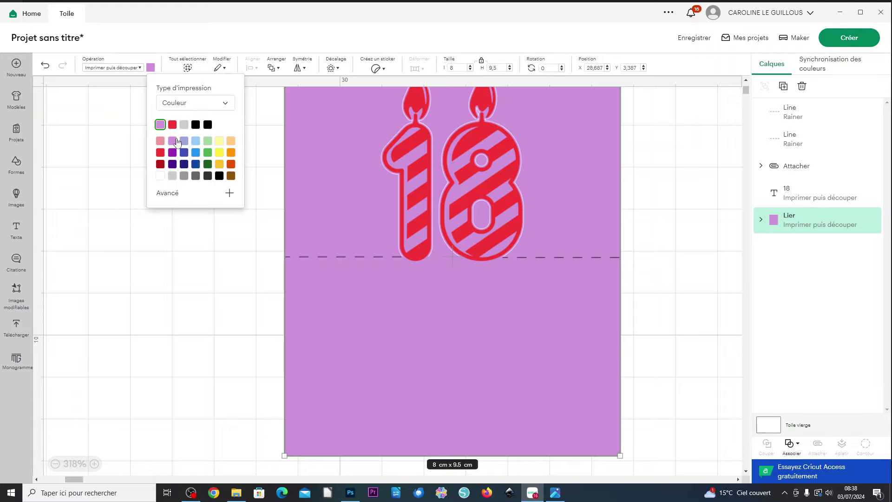
left_click(704, 332)
- Duplicate the score line, place the copy on the fold between the "1" and the "8", and shorten it to about 0.76 cm
scroll(504, 253, "up", 5)
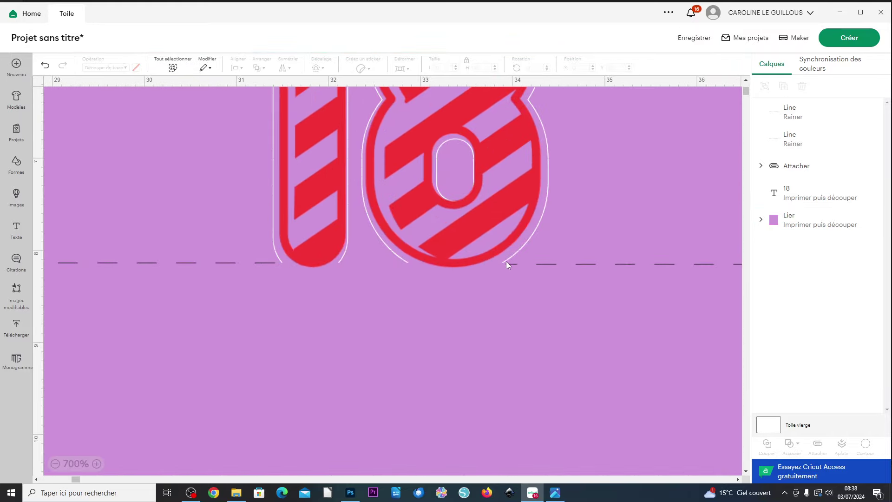
scroll(520, 269, "up", 2)
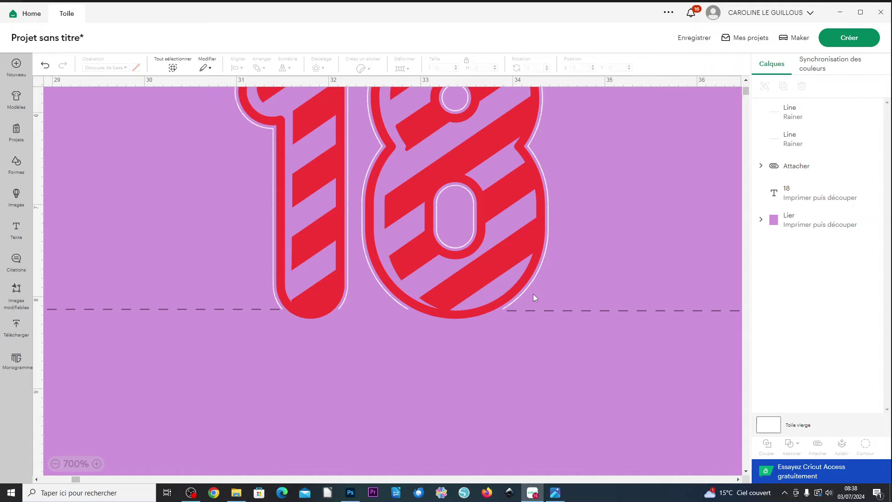
left_click(517, 311)
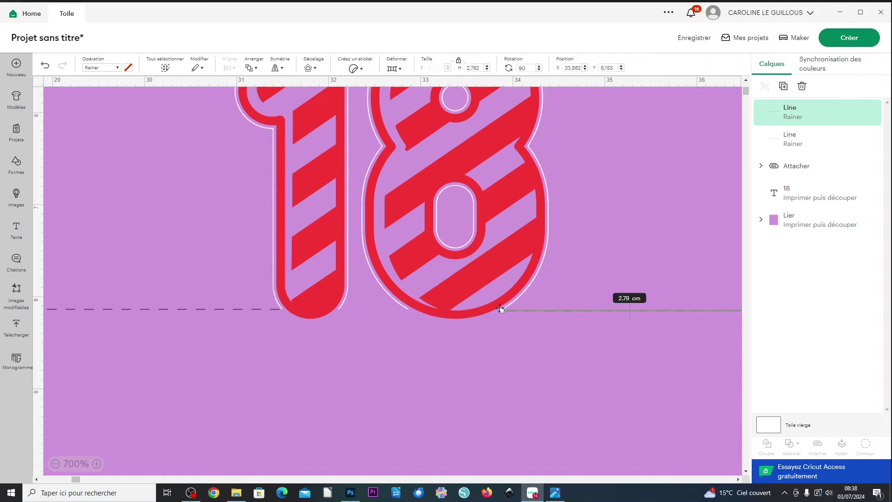
key("ctrl+d")
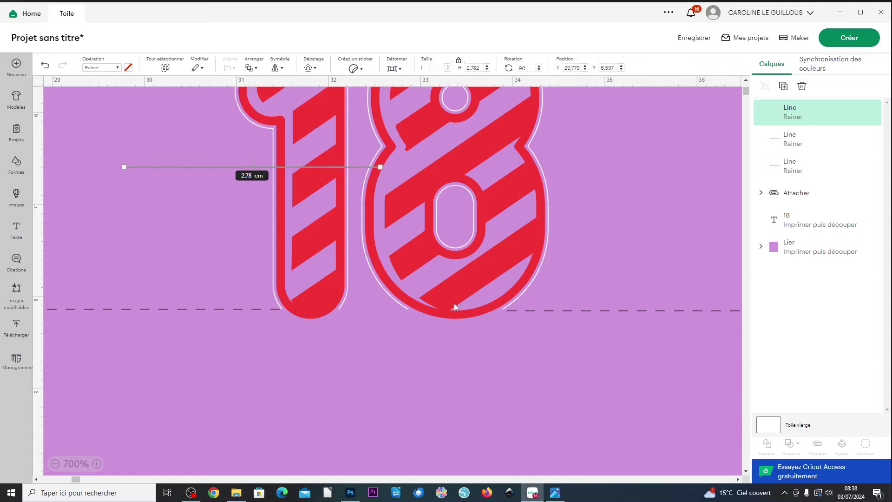
left_click_drag(194, 166, 409, 309)
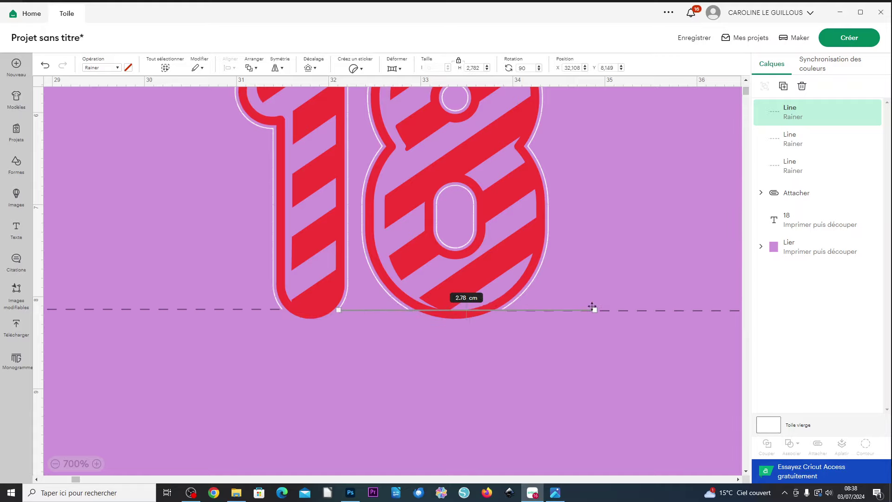
left_click_drag(593, 310, 407, 315)
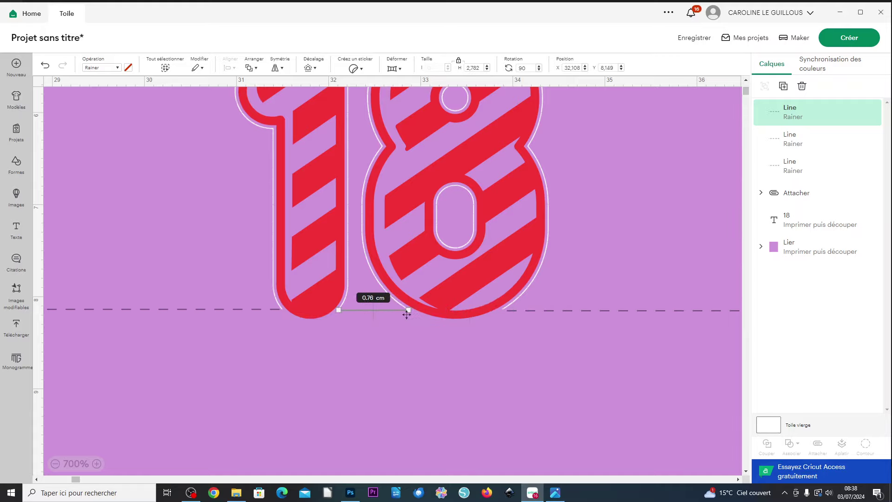
scroll(324, 285, "down", 2)
left_click(584, 343)
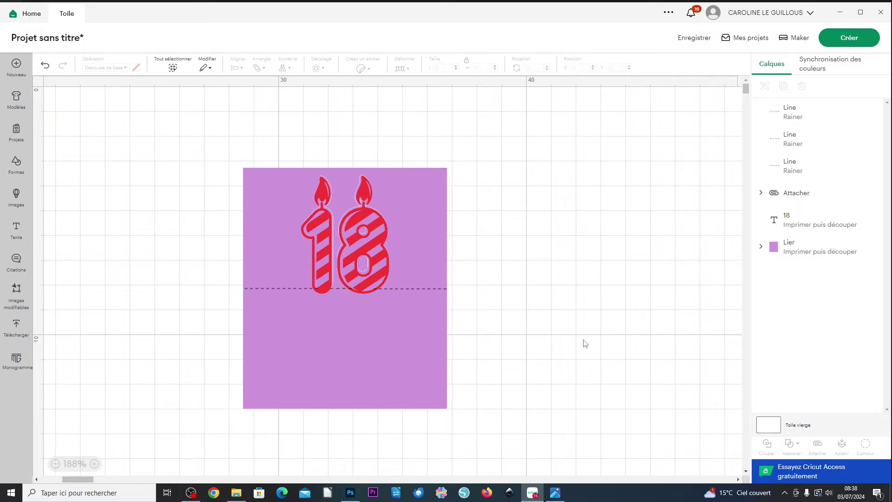
- Centre the three score lines vertically on the merged card, keeping the "18" motif out of the selection
left_click_drag(518, 352, 224, 286)
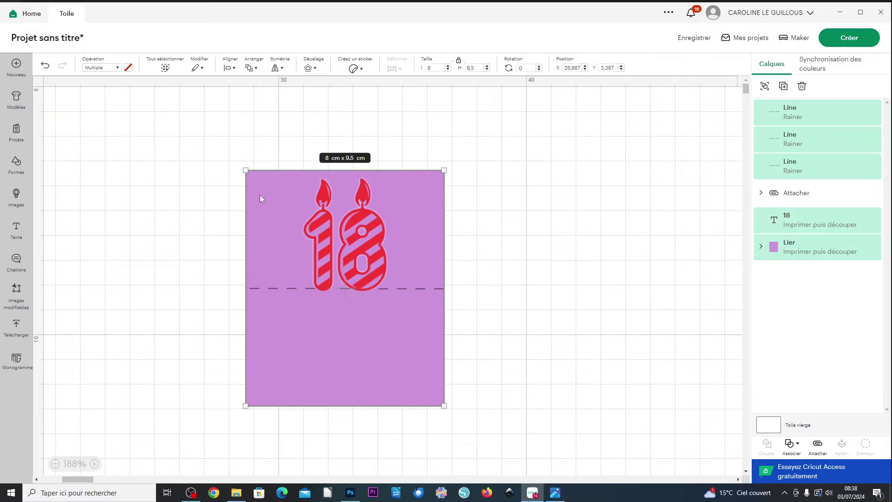
left_click(227, 68)
left_click(817, 111)
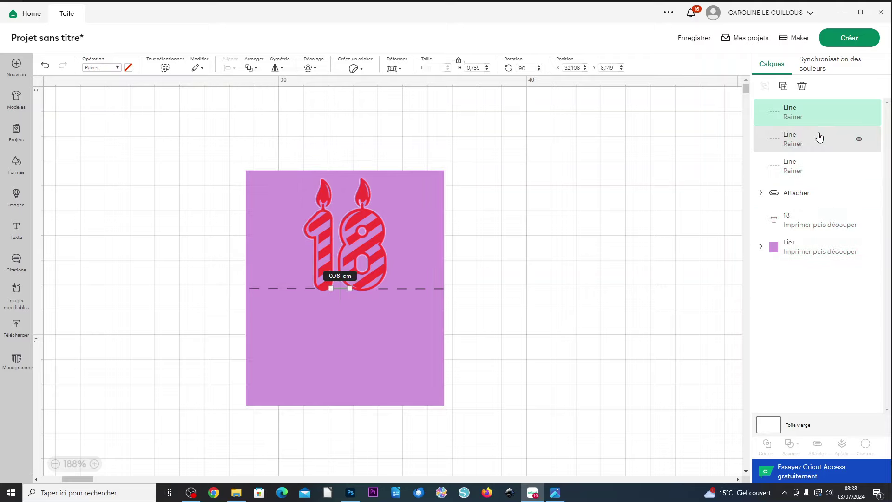
left_click(819, 163, "shift")
left_click(811, 251, "shift")
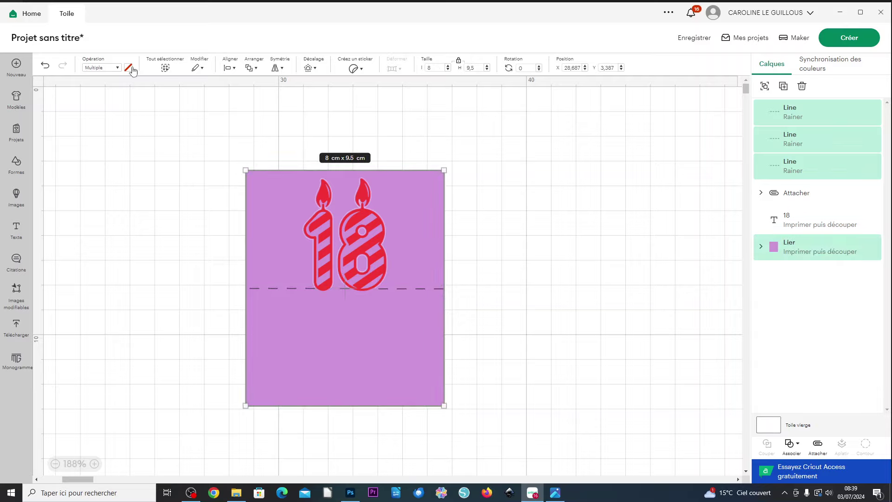
left_click(250, 68)
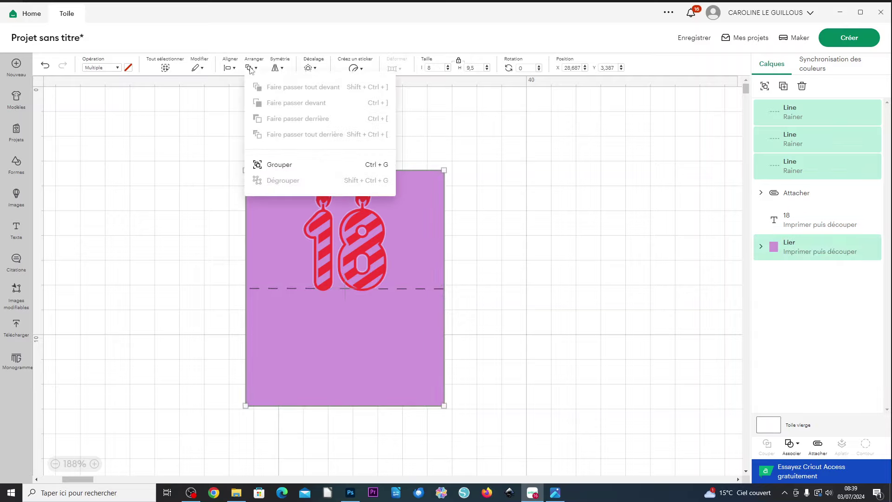
left_click(229, 68)
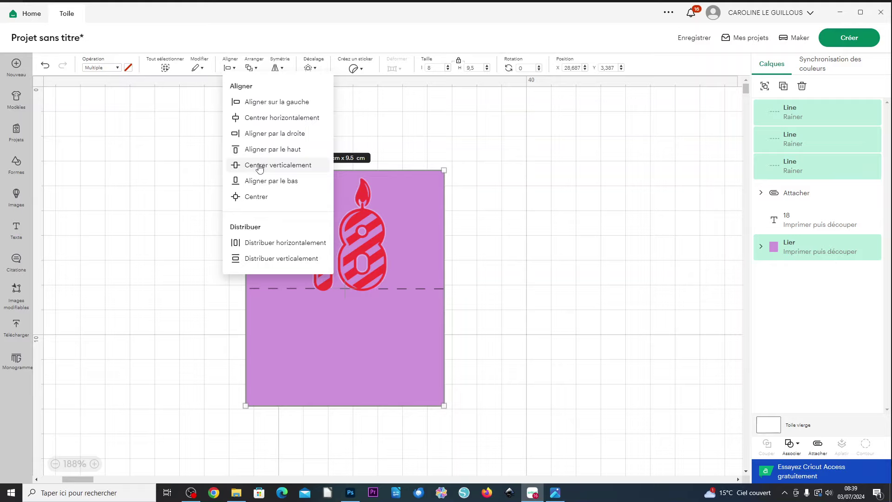
left_click(260, 167)
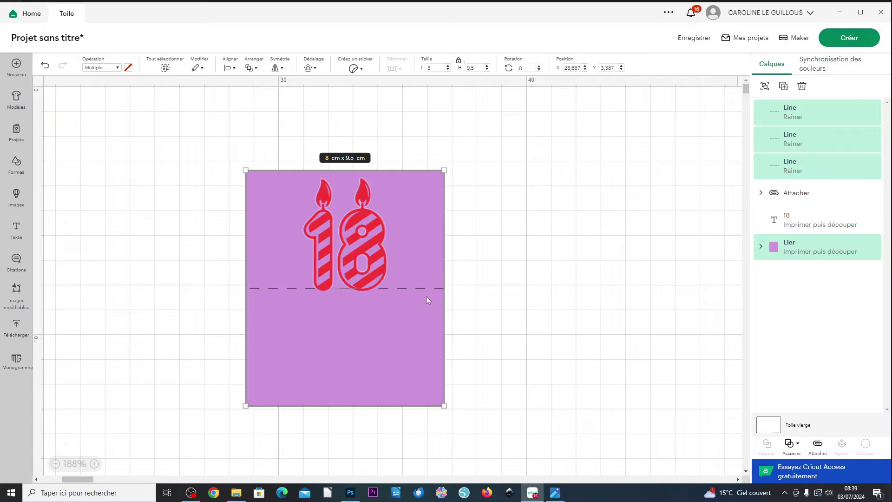
left_click(589, 337)
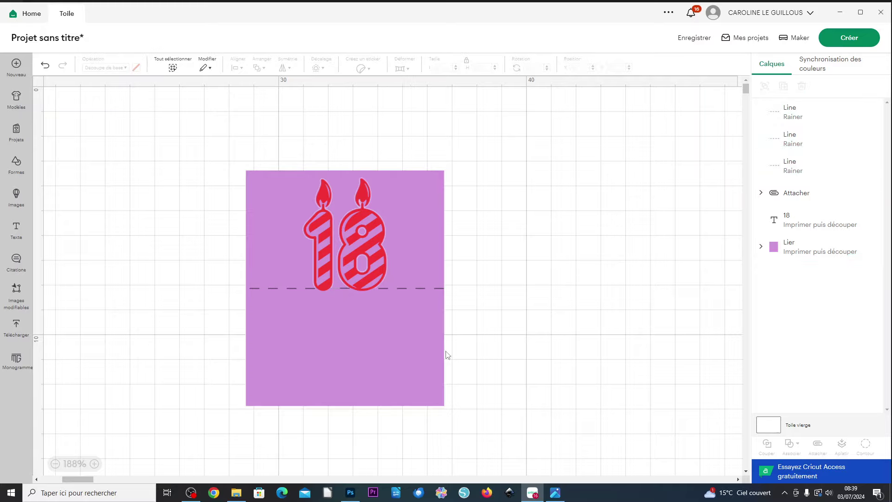
- Try yellow on the merged card and set its print colour to white
left_click(378, 333)
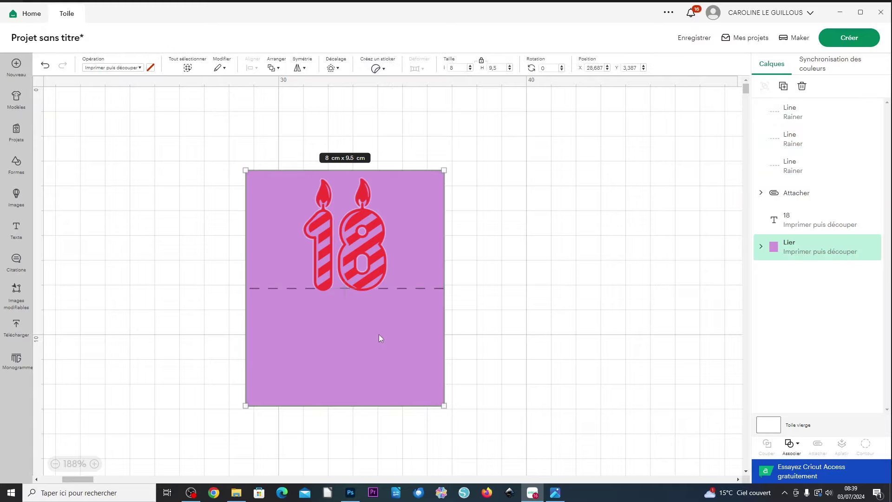
left_click(150, 68)
left_click(160, 175)
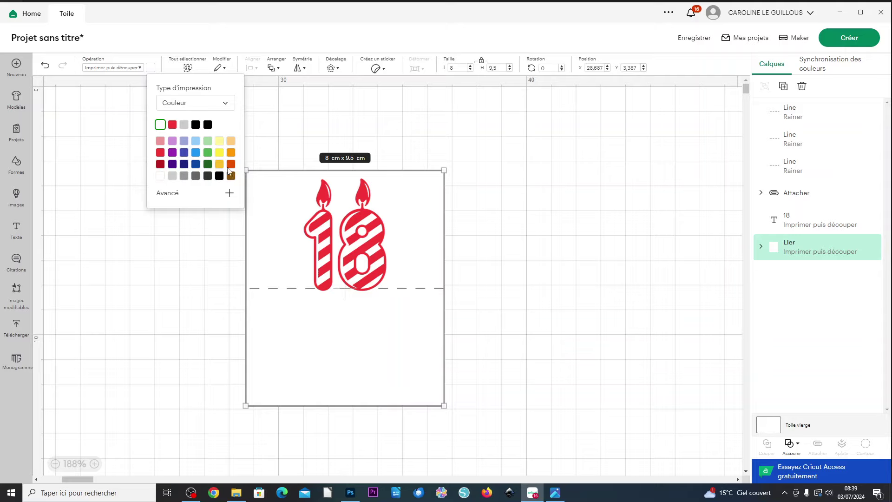
left_click(220, 153)
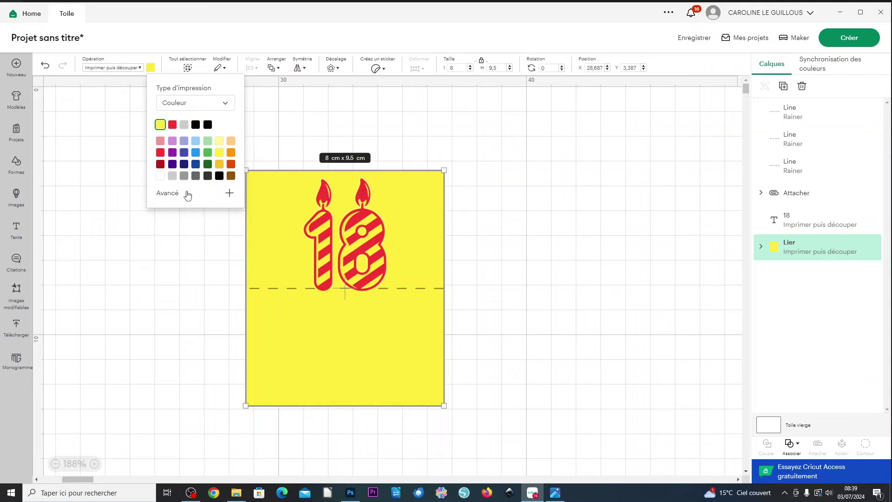
left_click(160, 176)
left_click(527, 364)
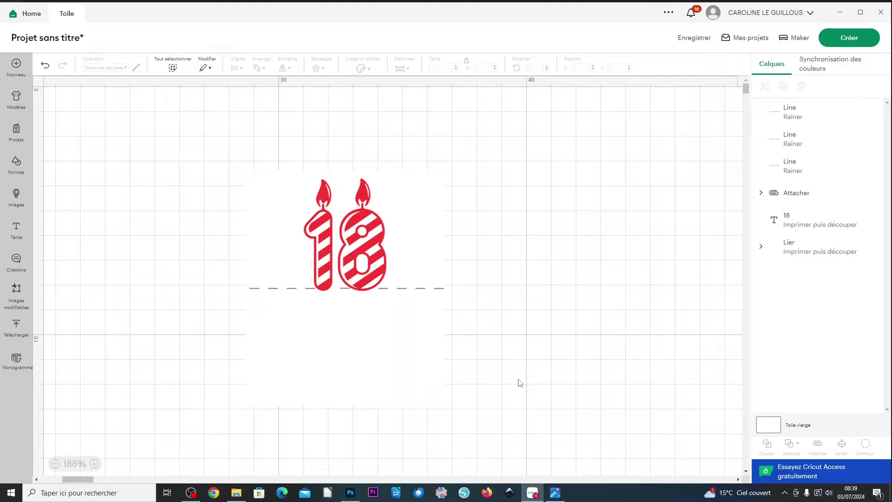
- Flatten the "18" motif together with the white merged card
left_click(263, 231)
left_click(564, 368)
left_click(379, 243)
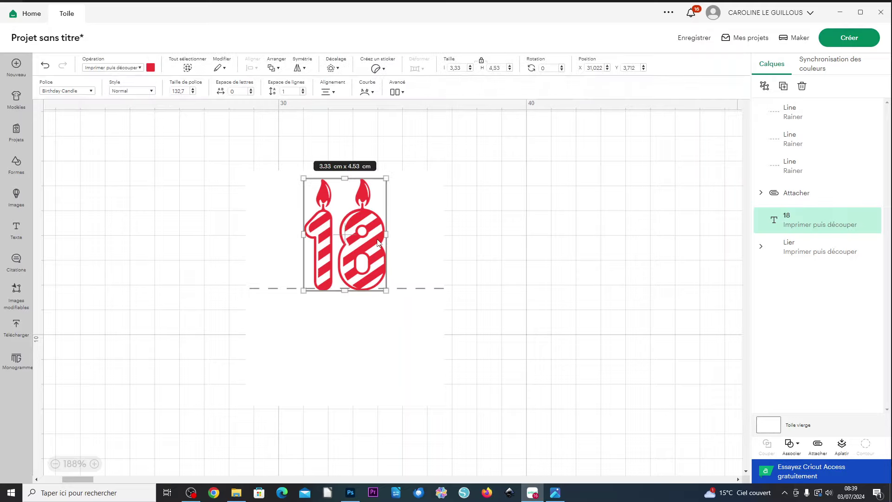
left_click(354, 337, "shift")
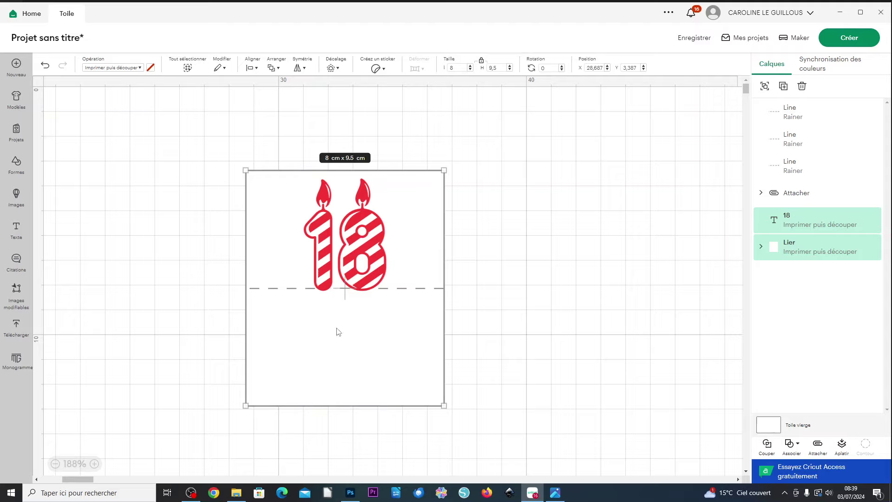
left_click(842, 446)
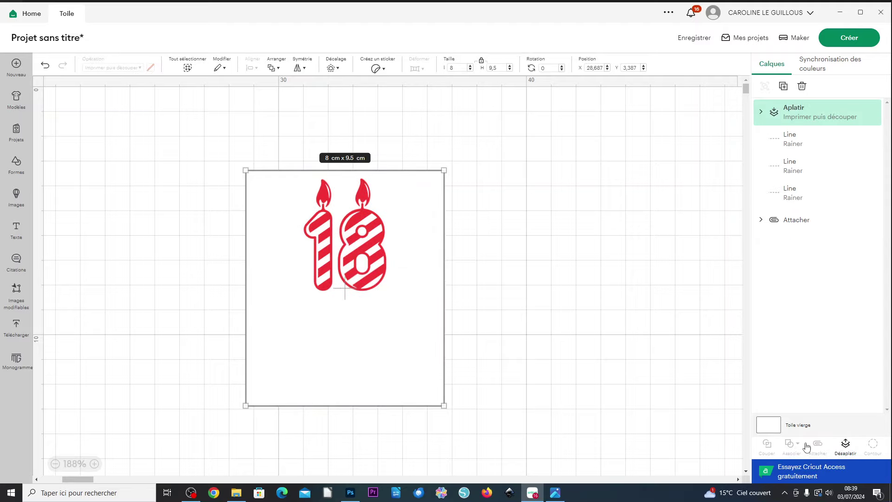
- Send the flattened card to the very back and attach it to its three score lines
left_click(270, 69)
left_click(298, 136)
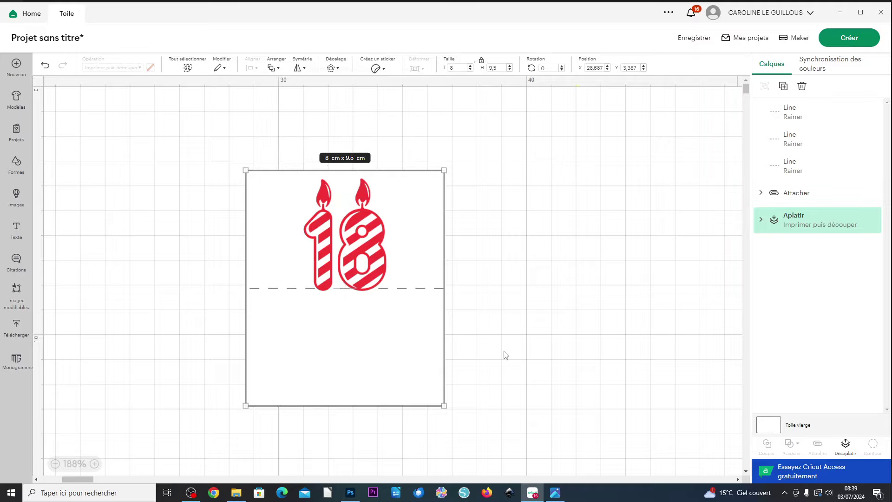
left_click_drag(548, 428, 184, 124)
left_click(817, 445)
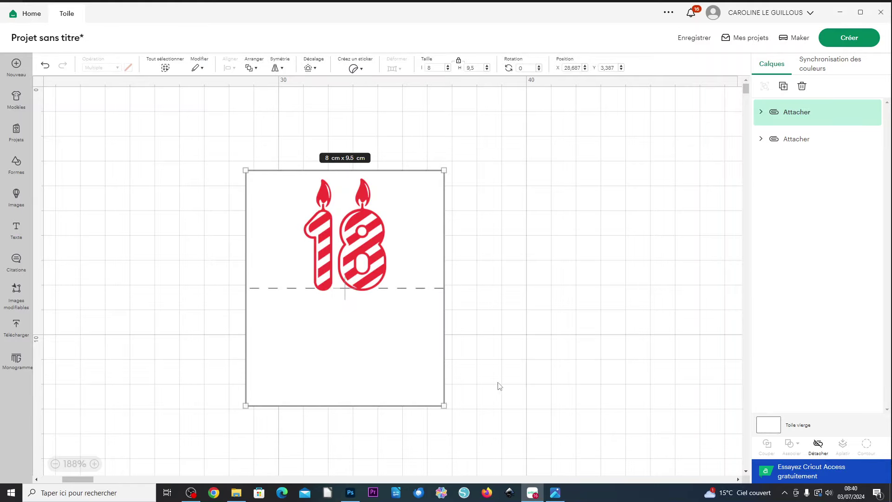
- Move the attached "18" card next to the "30" card, with the two fold lines level
scroll(495, 399, "down", 5)
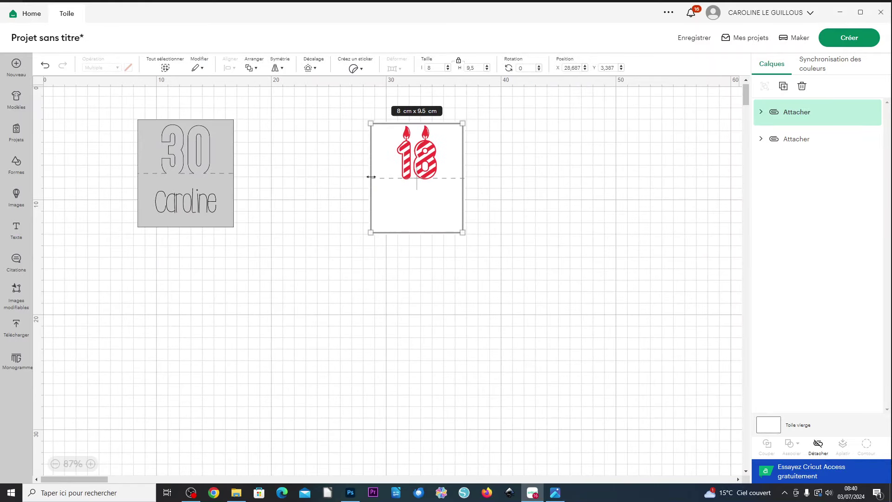
left_click_drag(444, 214, 307, 200)
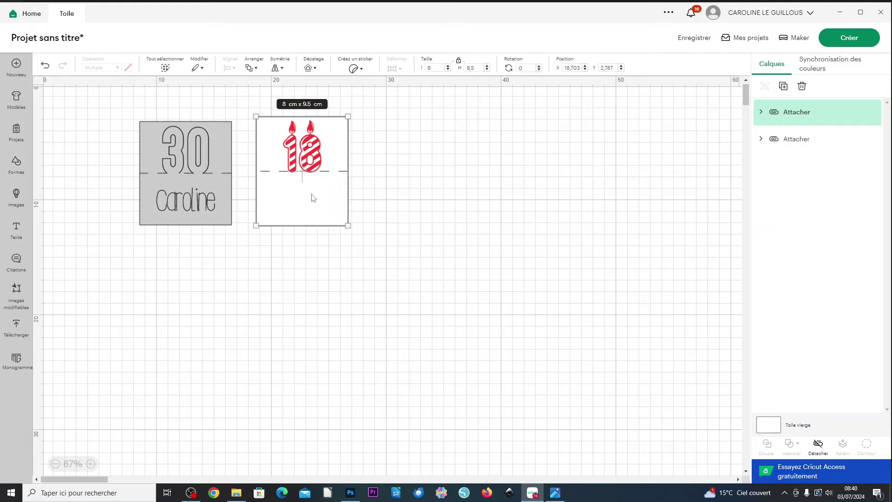
left_click_drag(311, 197, 306, 205)
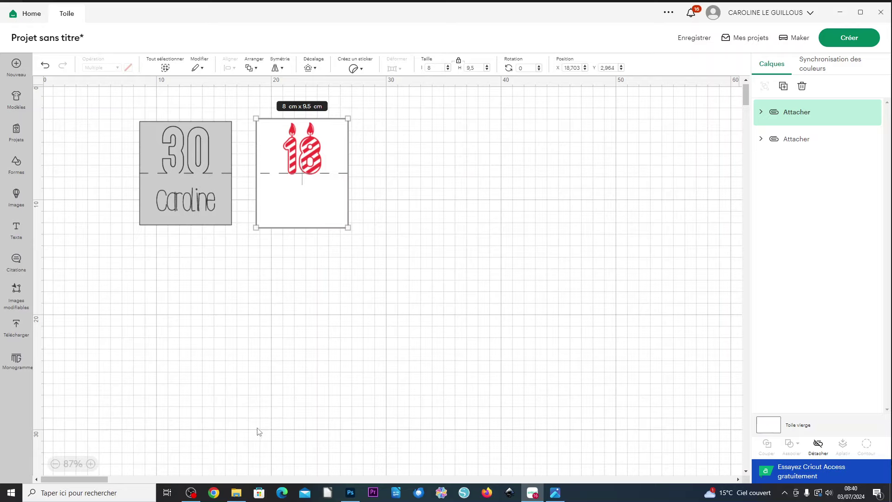
left_click_drag(213, 492, 191, 493)
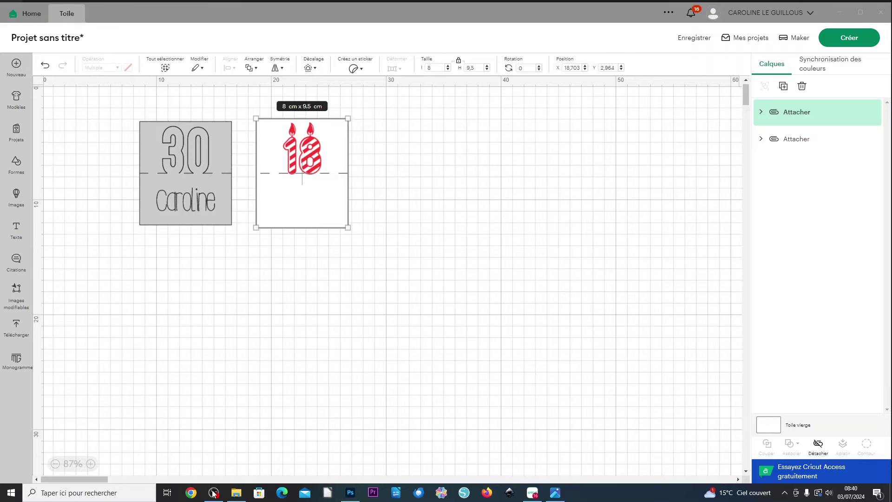